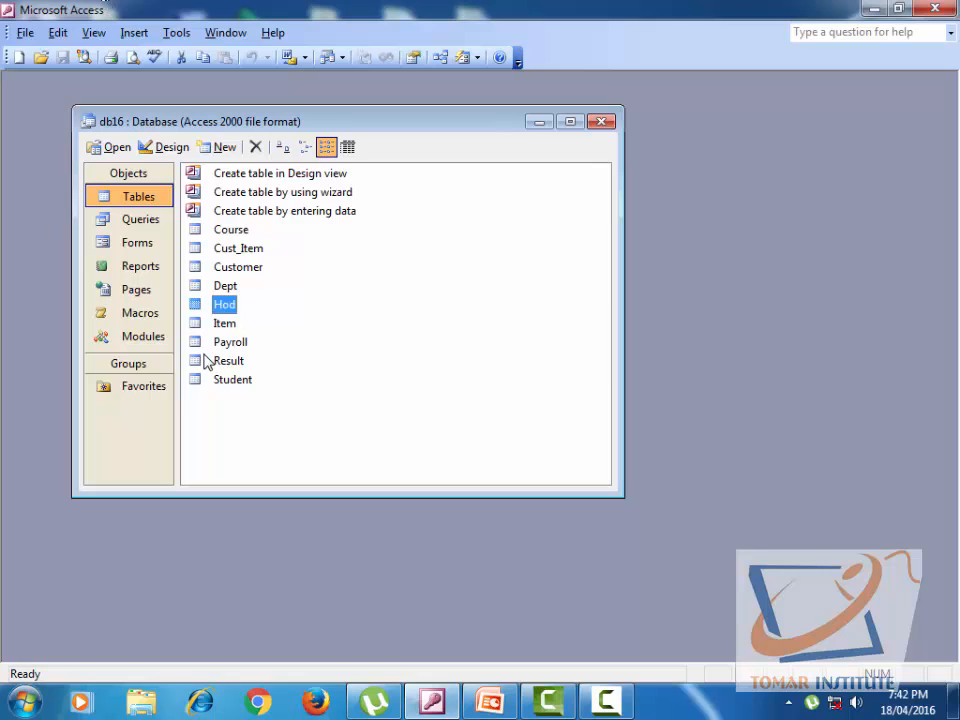
Step: Open the Dept table in Design view and examine its DeptId and DeptName fields and their data types
right_click(227, 289)
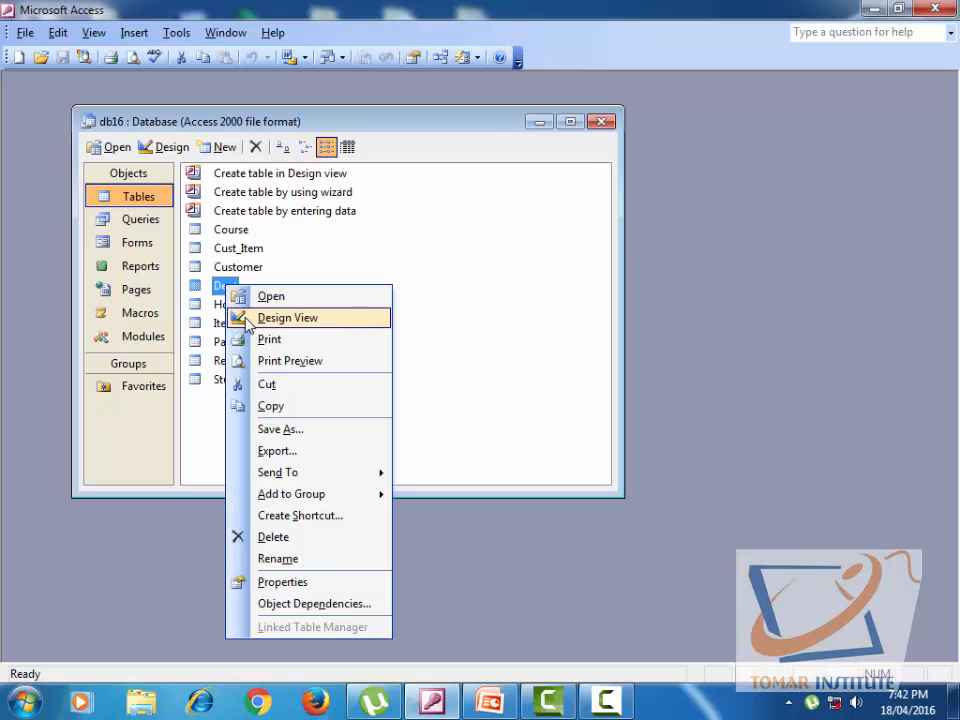
left_click(247, 318)
left_click(94, 155)
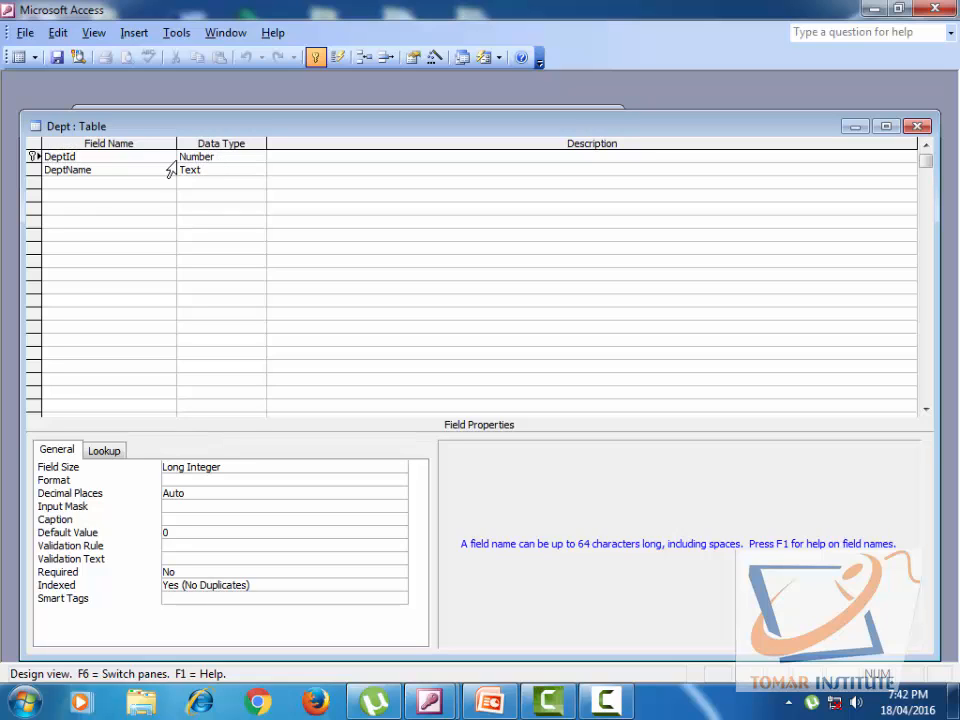
left_click(110, 172)
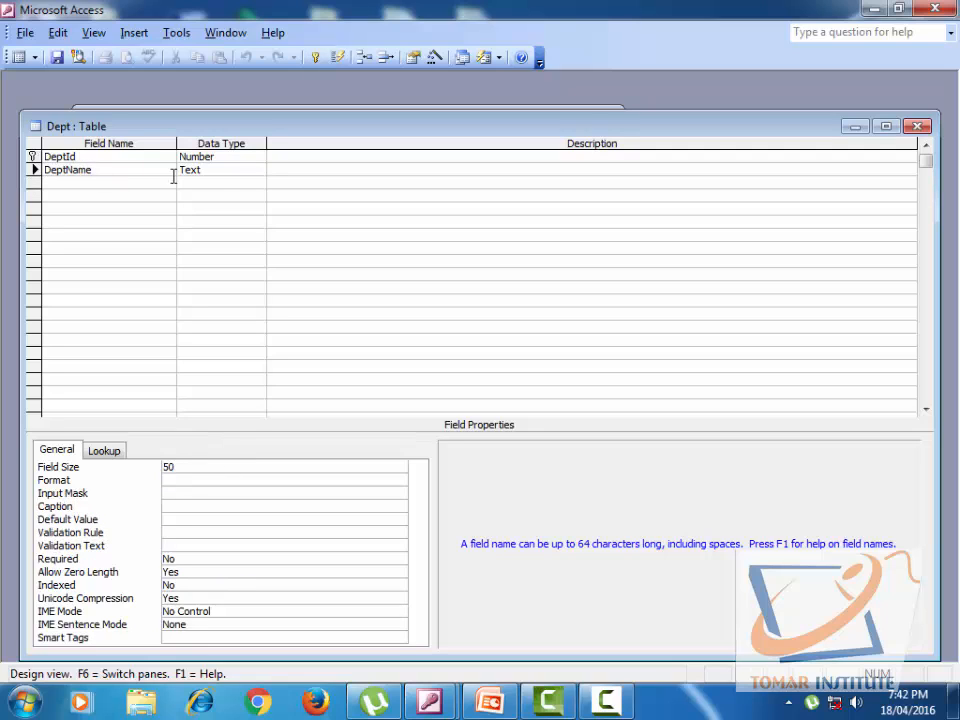
left_click(216, 174)
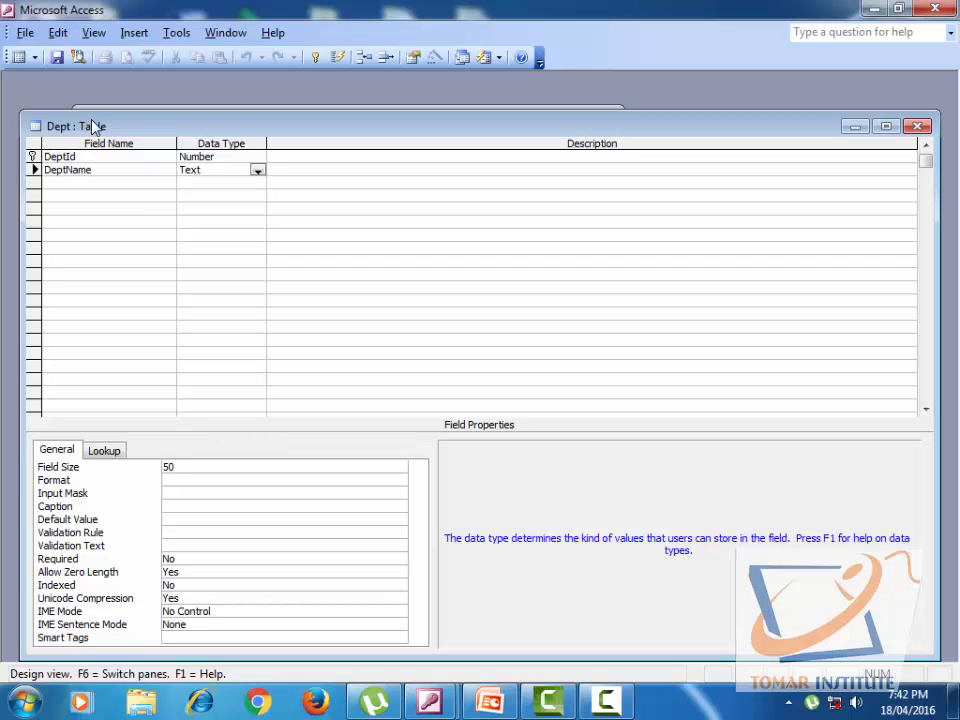
Step: Try to remove the primary key from the DeptId field of the Dept table, and close the table design
left_click_drag(93, 126, 261, 133)
left_click(201, 163)
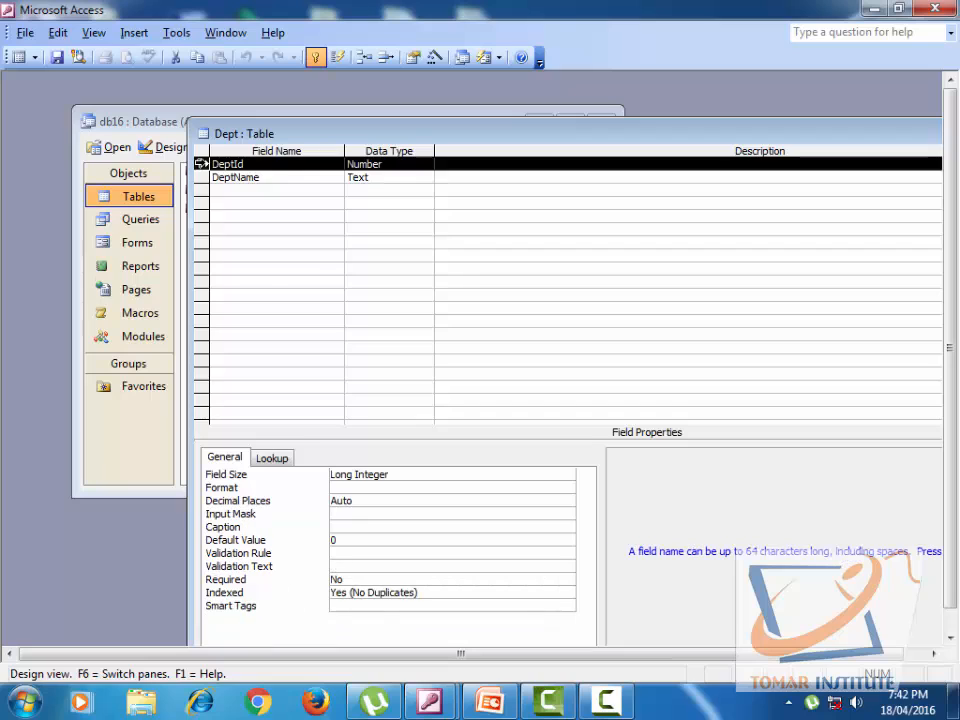
right_click(201, 163)
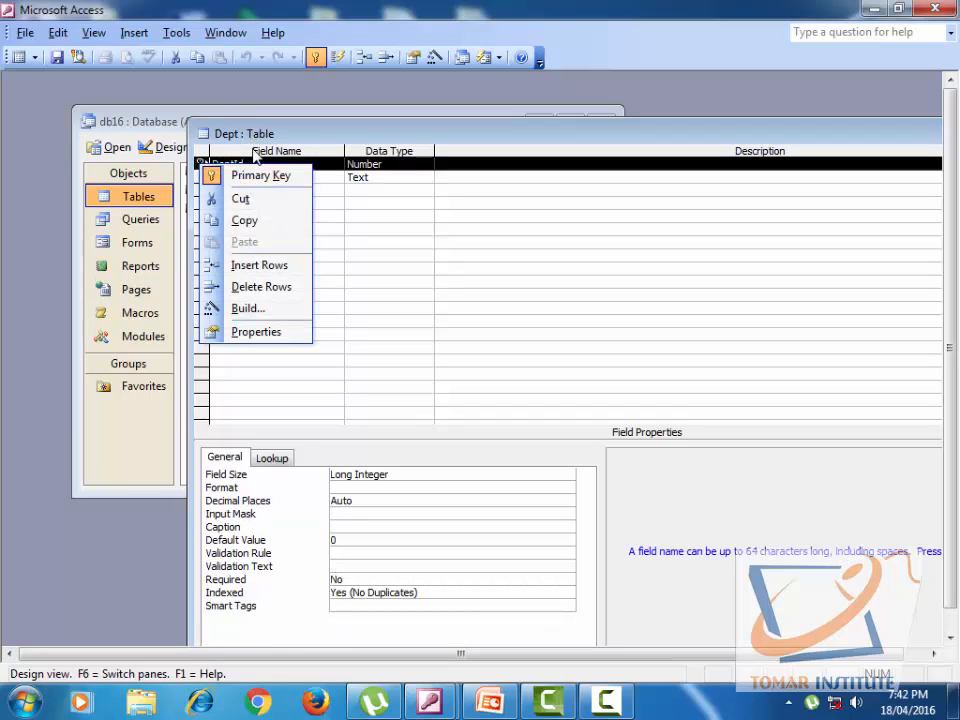
left_click(251, 133)
left_click(232, 164)
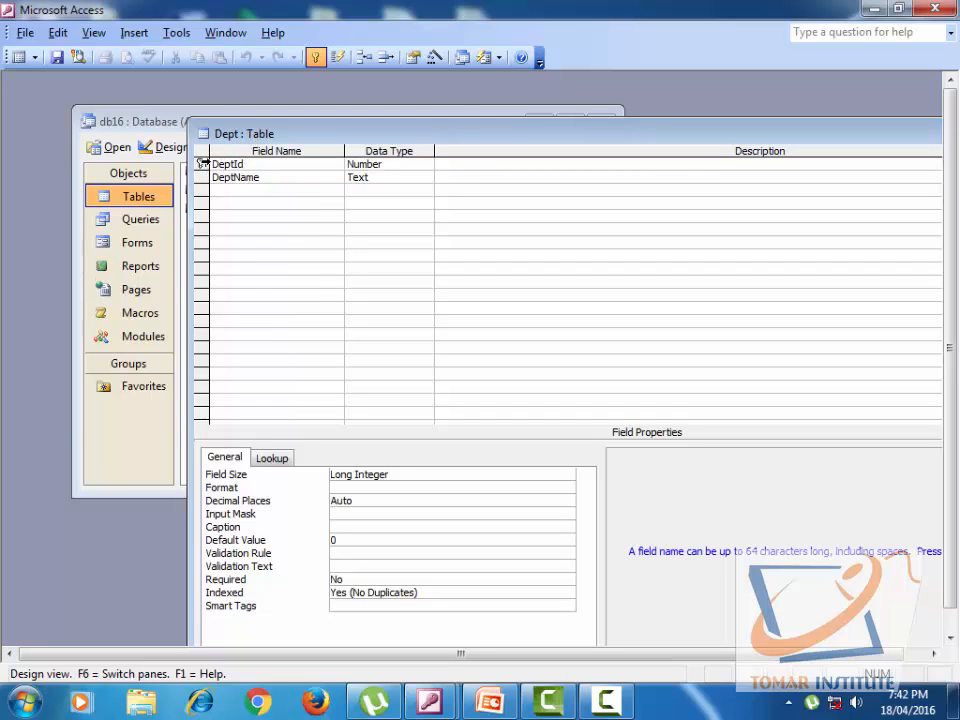
right_click(201, 163)
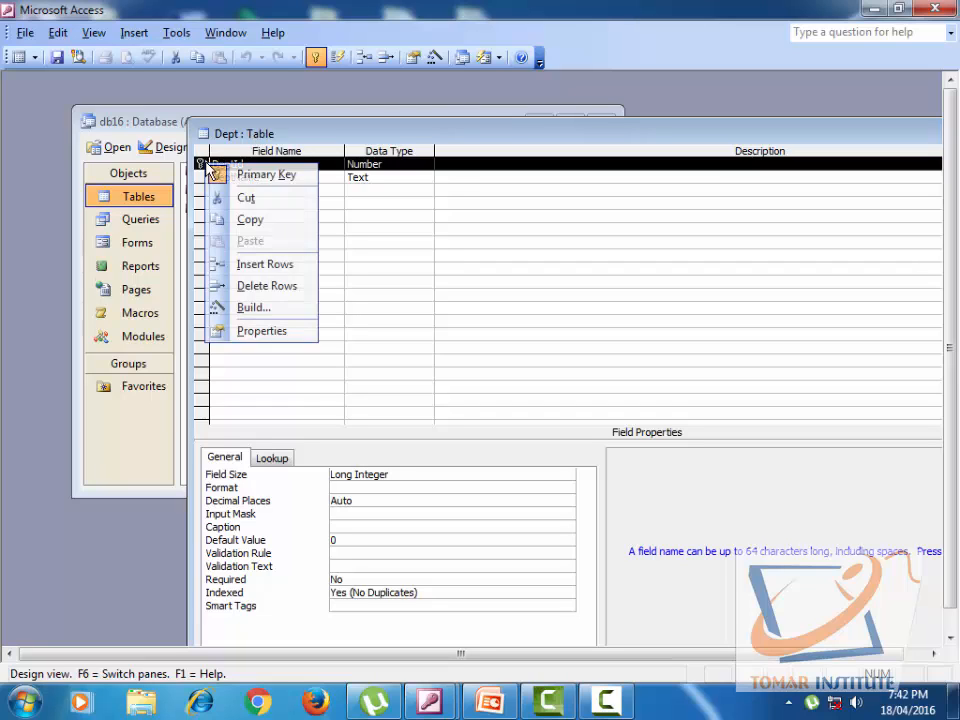
left_click(263, 176)
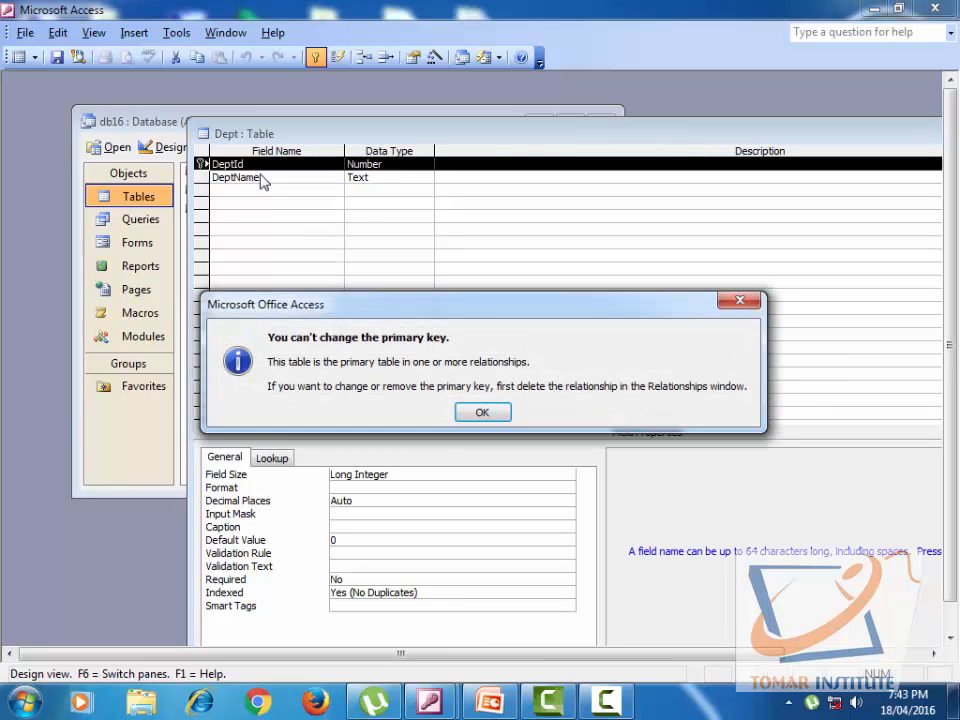
left_click(497, 413)
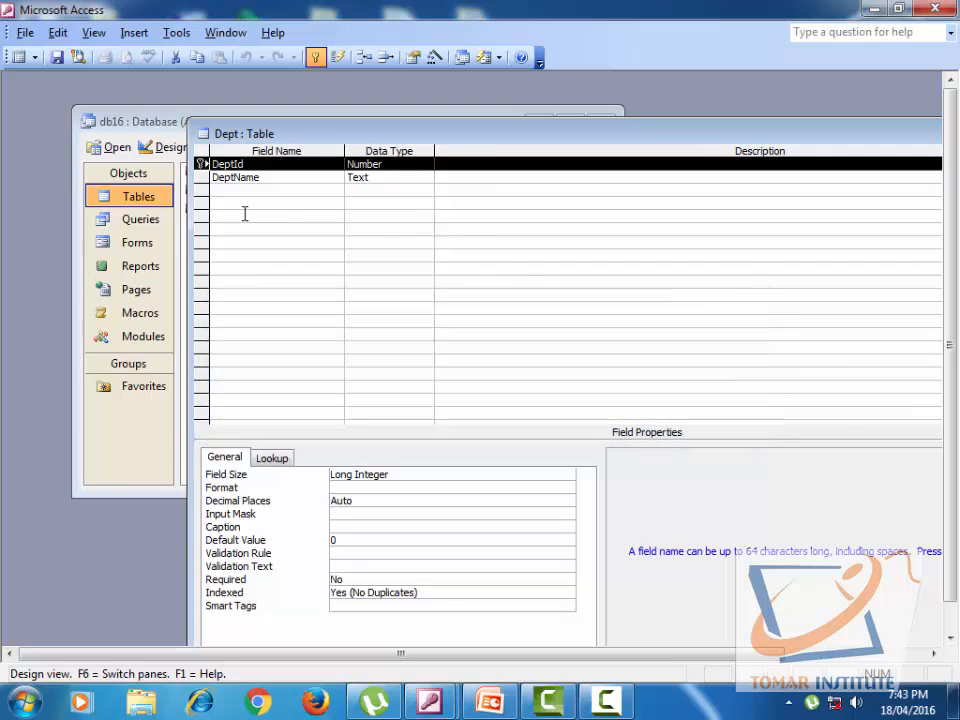
right_click(201, 168)
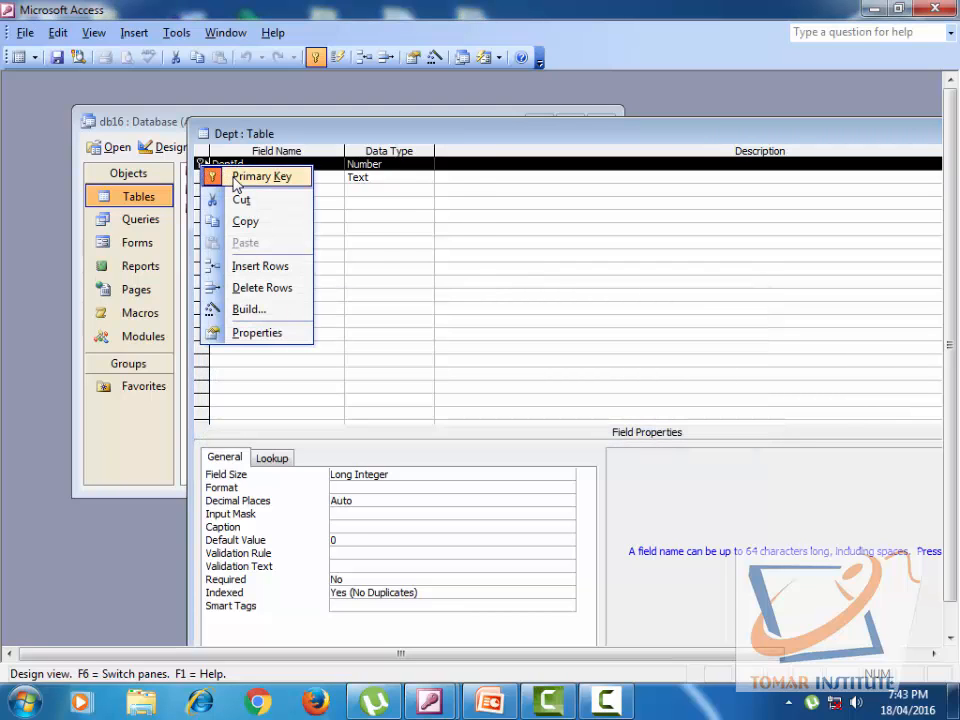
left_click(250, 137)
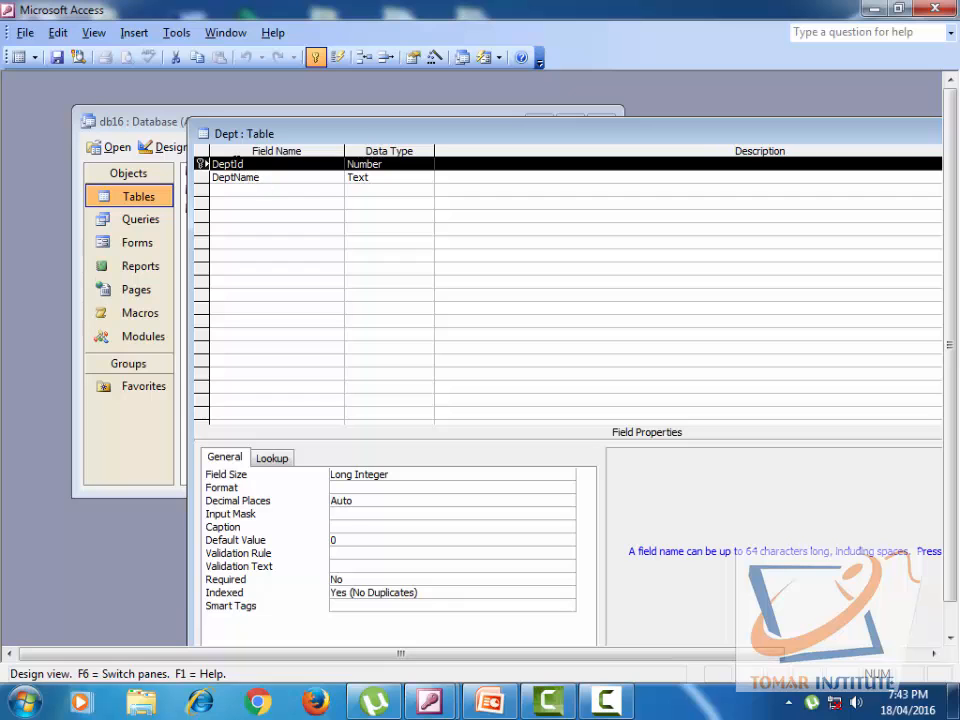
left_click_drag(846, 139, 680, 152)
key("ctrl+w")
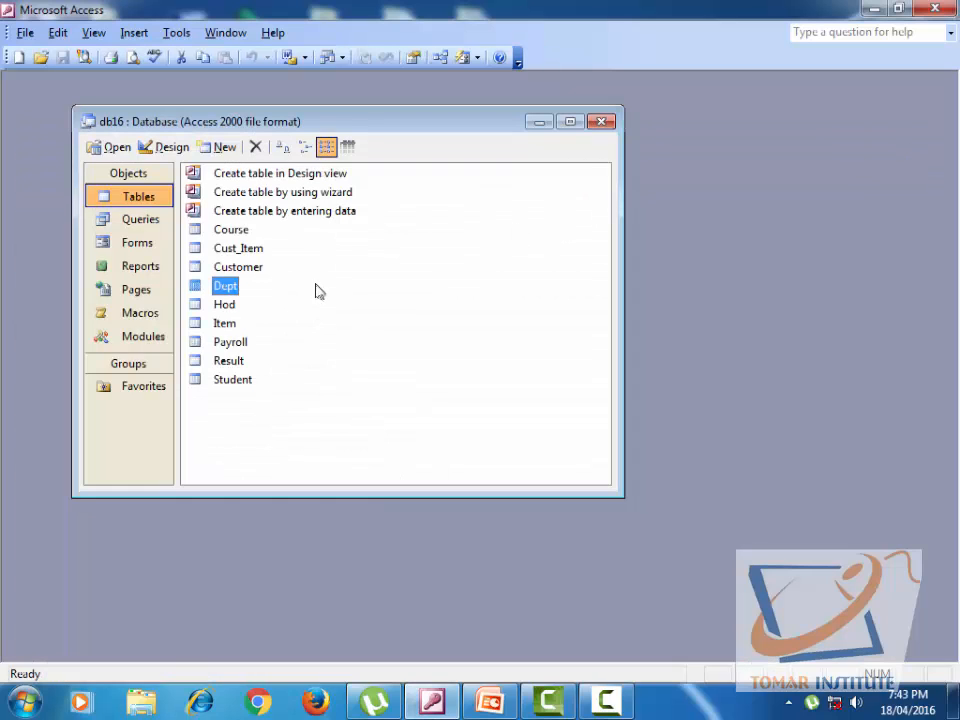
Step: Open the Dept table's records, examine the department IDs and names, and close the datasheet
double_click(226, 287)
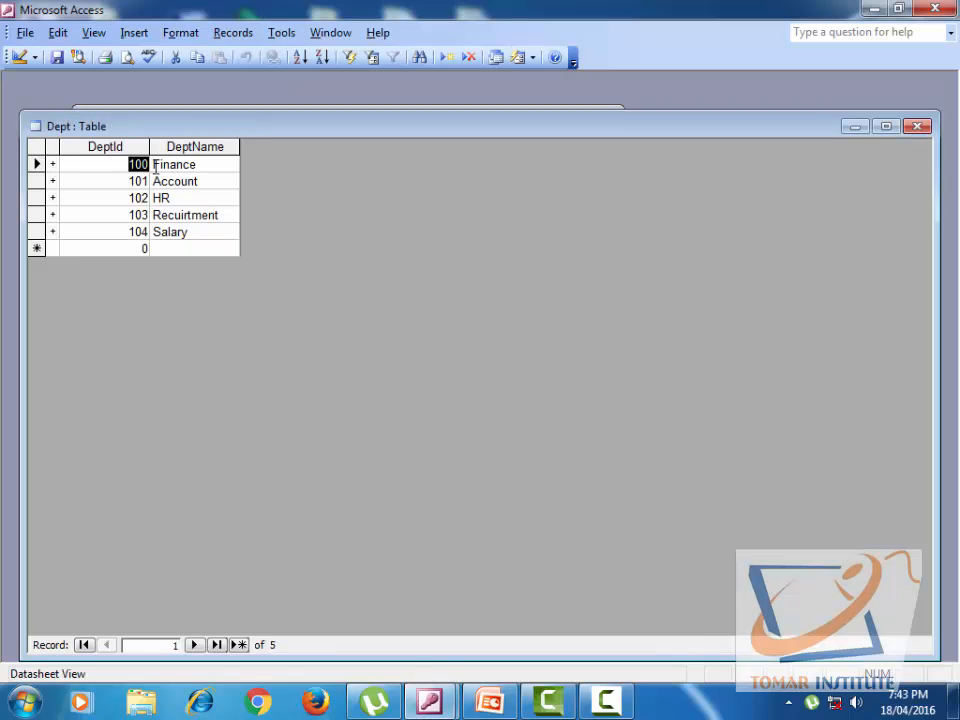
key("Tab")
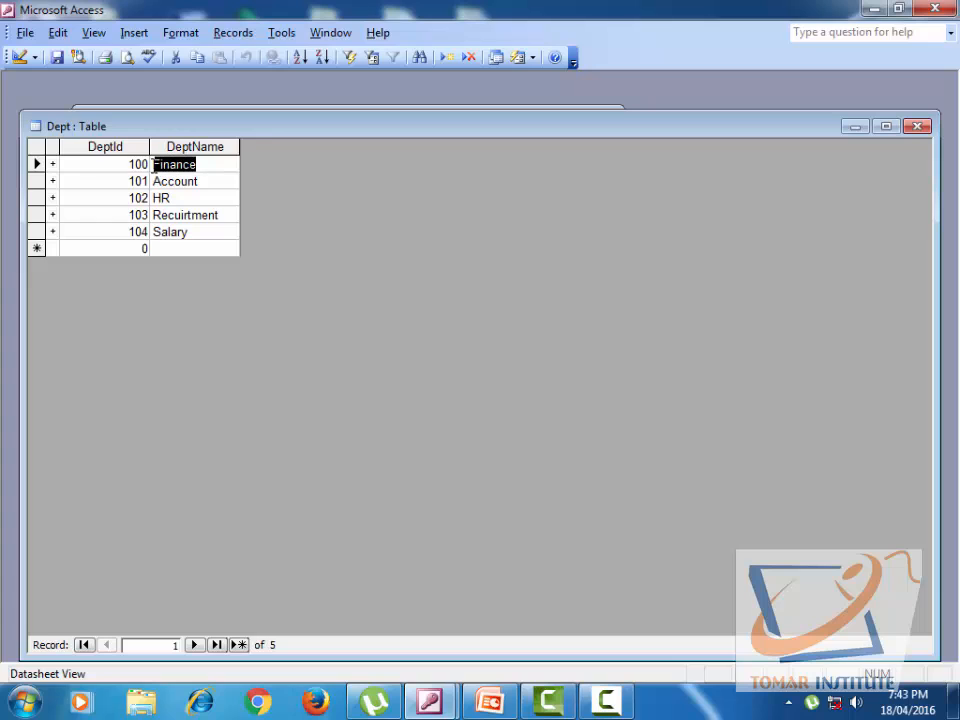
left_click(122, 180)
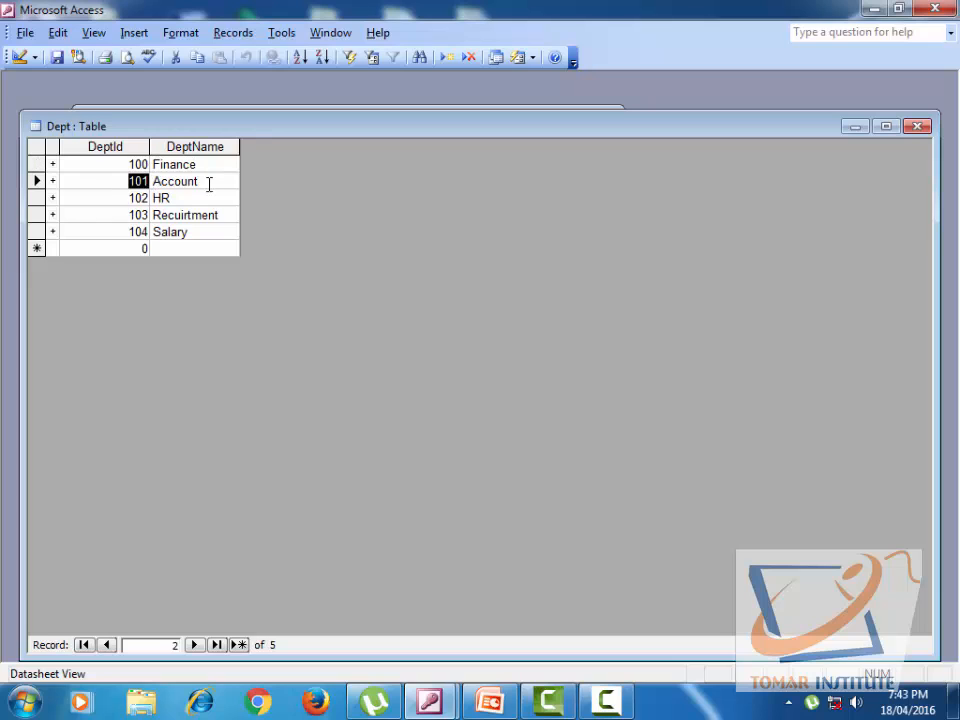
left_click(198, 181)
left_click_drag(198, 181, 152, 197)
double_click(131, 197)
left_click_drag(250, 130, 272, 121)
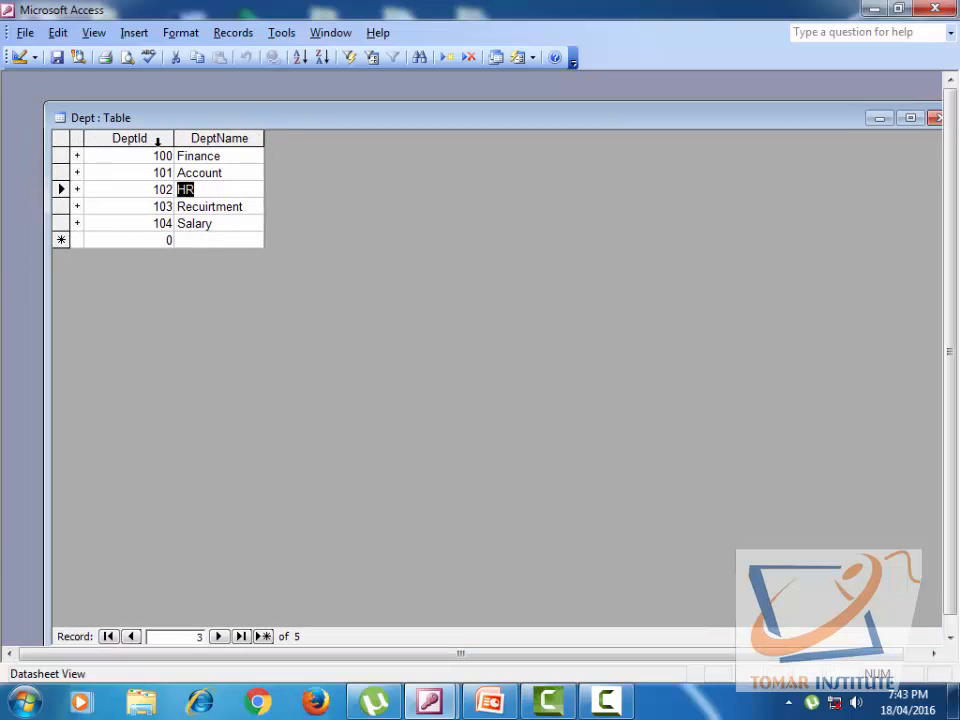
left_click(169, 241)
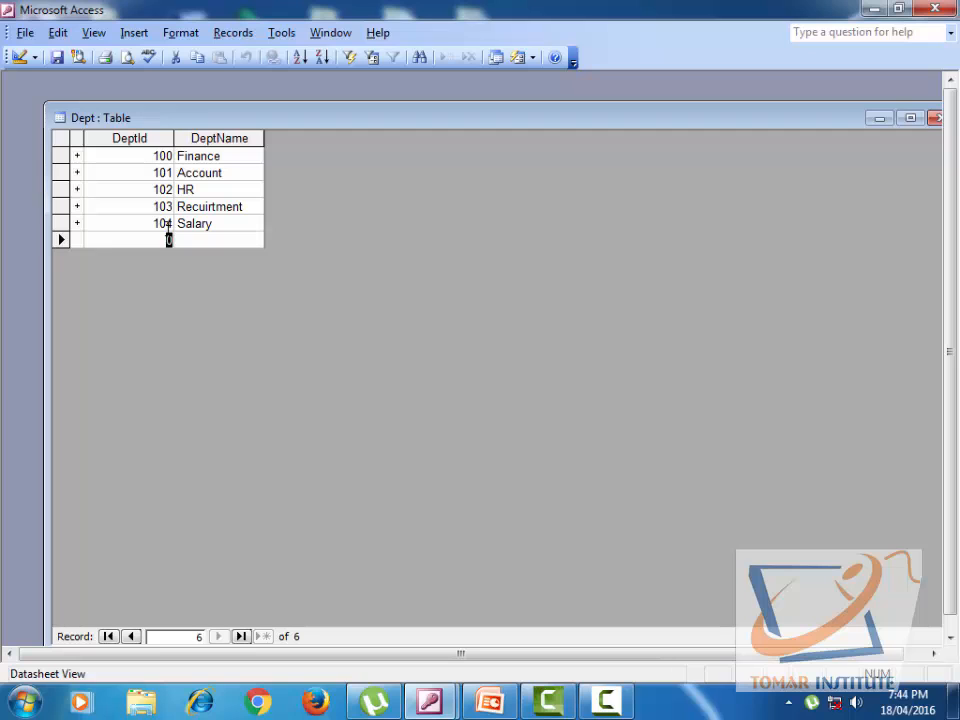
left_click_drag(849, 129, 814, 130)
left_click(910, 118)
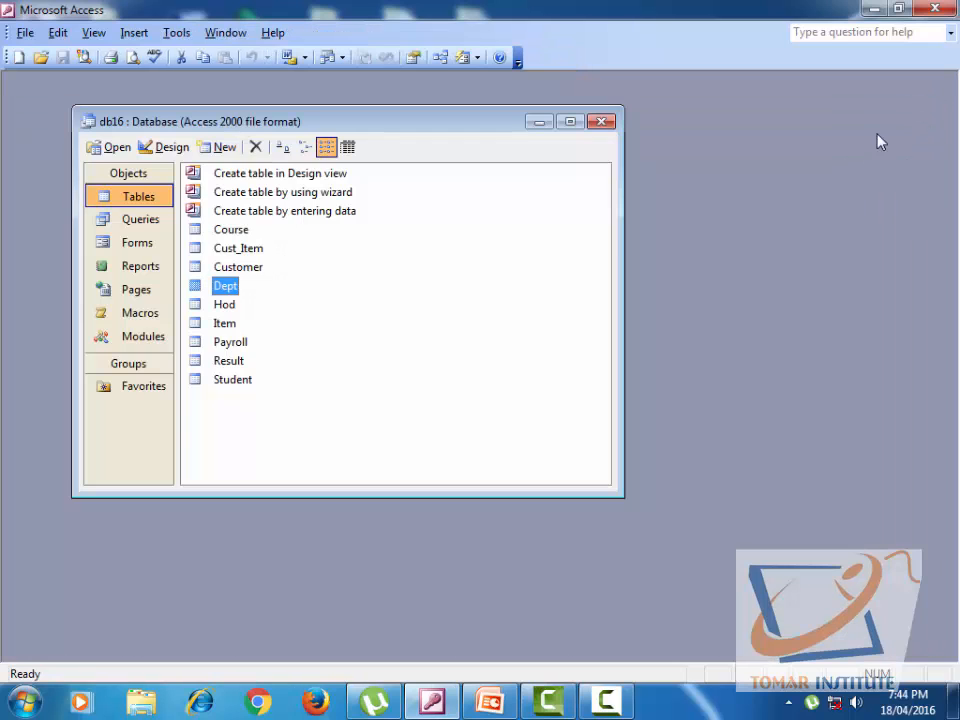
Step: Open the Hod table in Design view, examine its fields and the primary key on DeptId, and close it
left_click(228, 306)
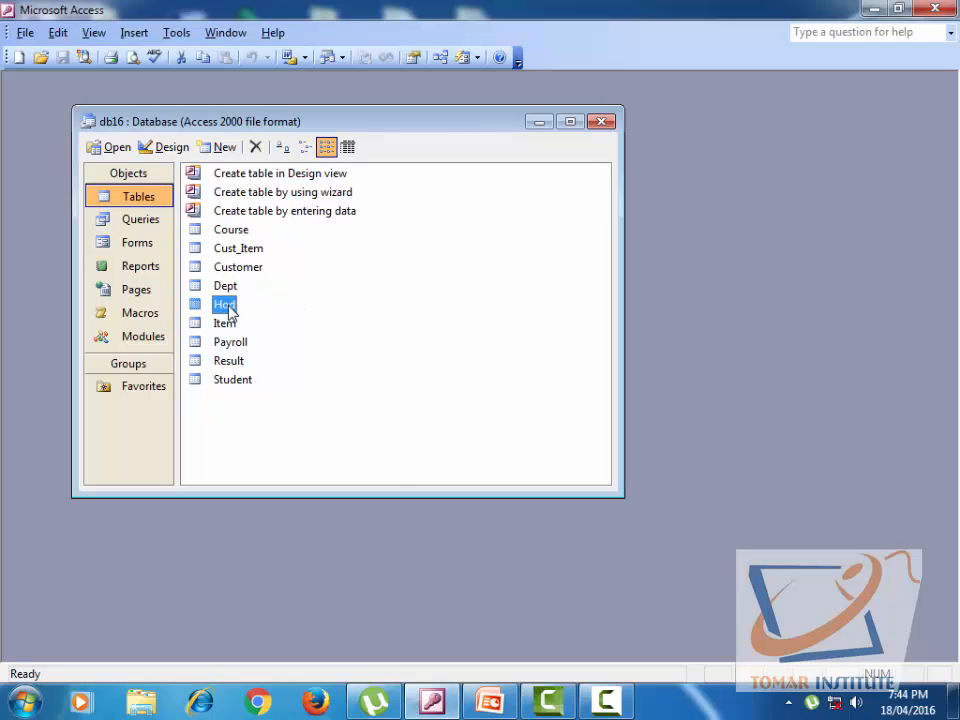
right_click(229, 309)
left_click(245, 338)
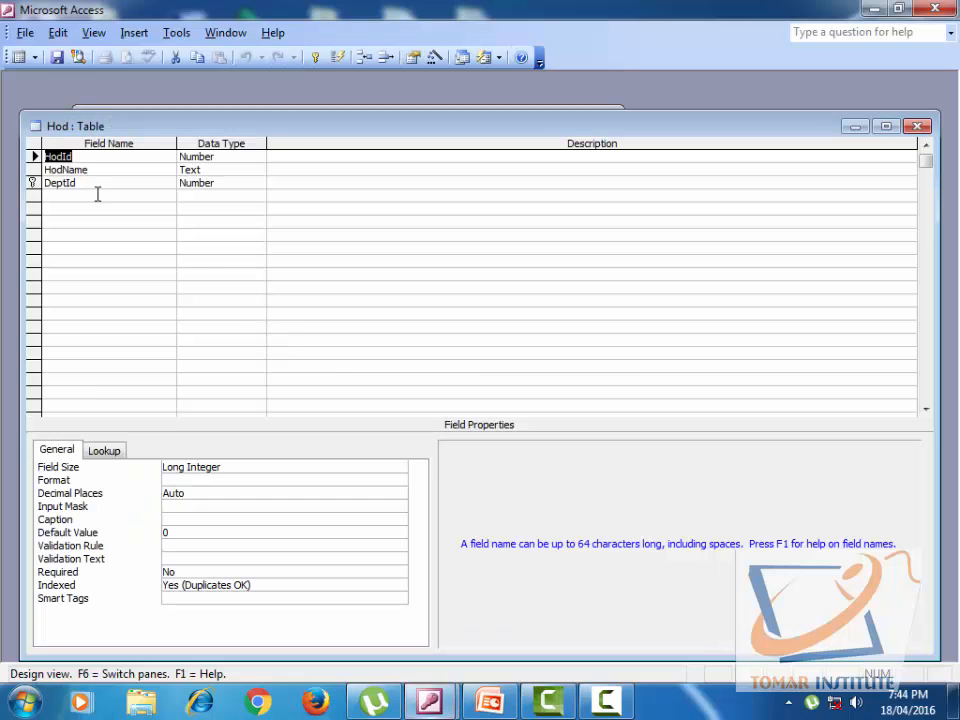
left_click(92, 158)
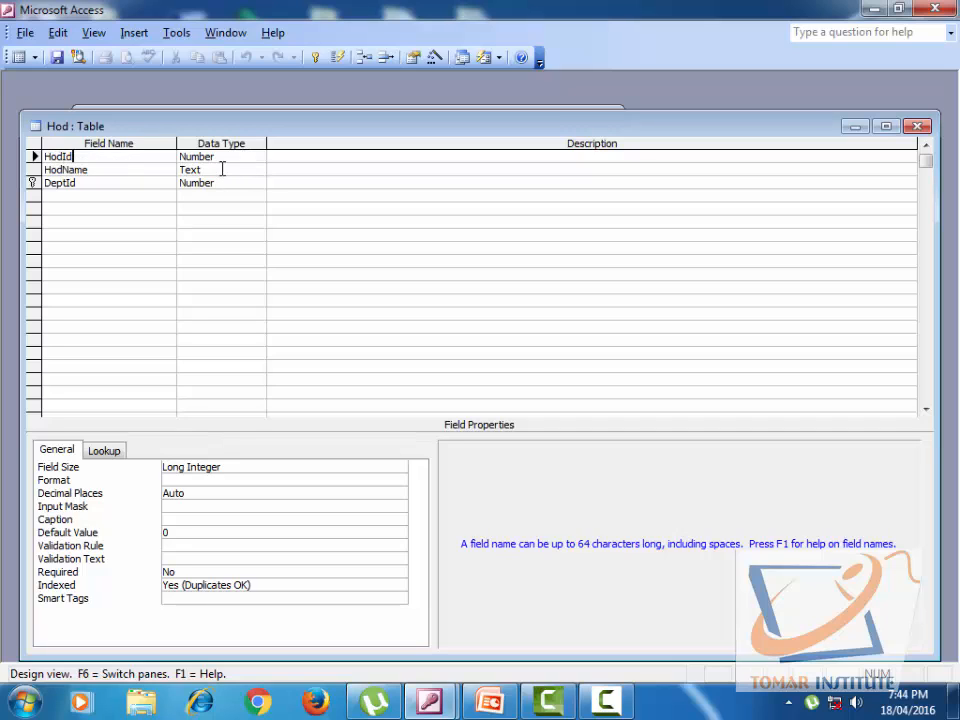
left_click_drag(208, 125, 259, 124)
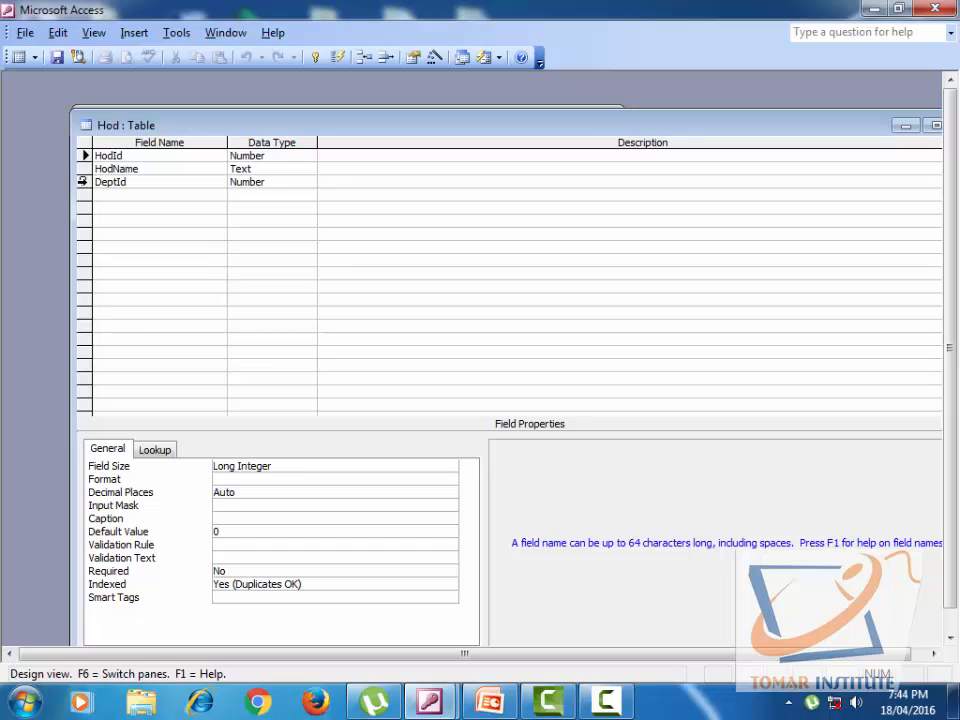
left_click(130, 182)
left_click_drag(482, 127, 385, 127)
left_click(870, 125)
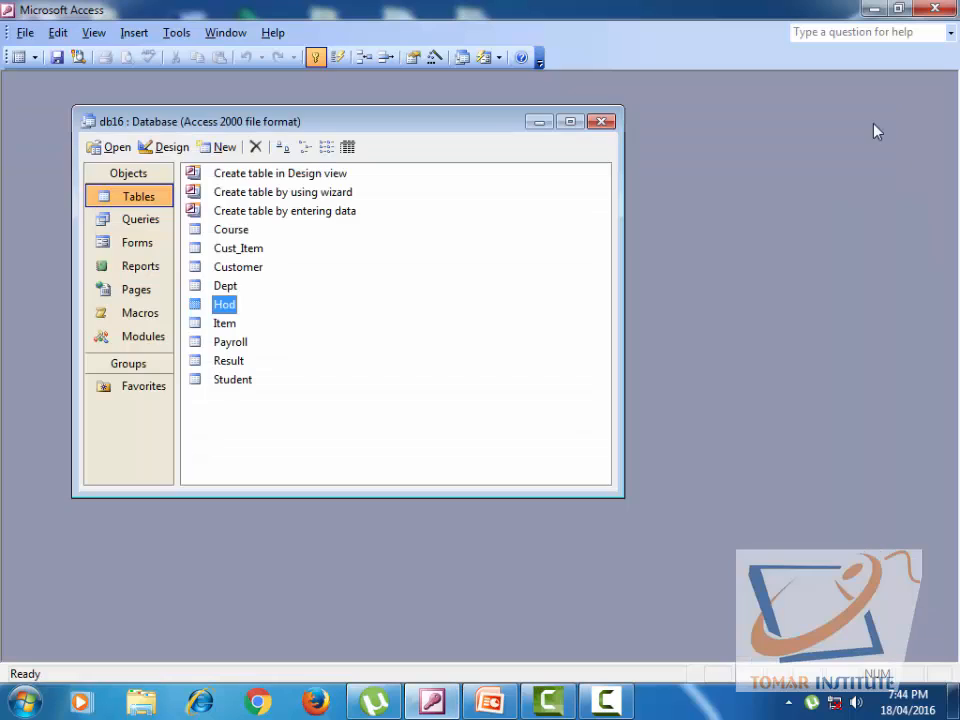
Step: Open the Hod table's records, examine the DeptId assigned to each department head, and close the datasheet
double_click(229, 313)
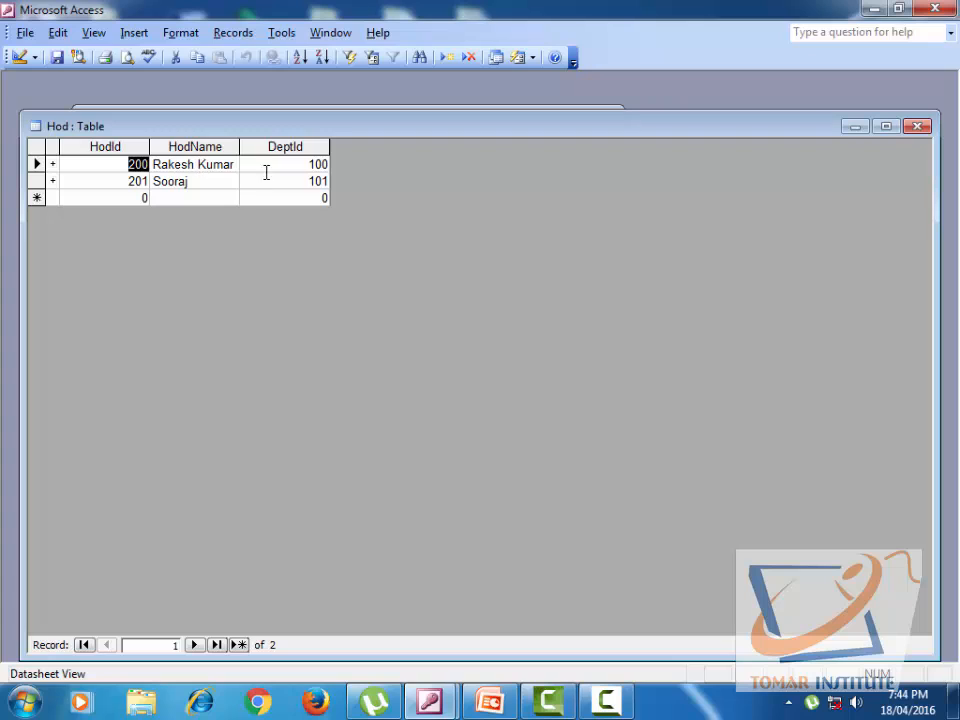
left_click_drag(306, 164, 334, 164)
left_click(303, 165)
left_click_drag(311, 163, 342, 161)
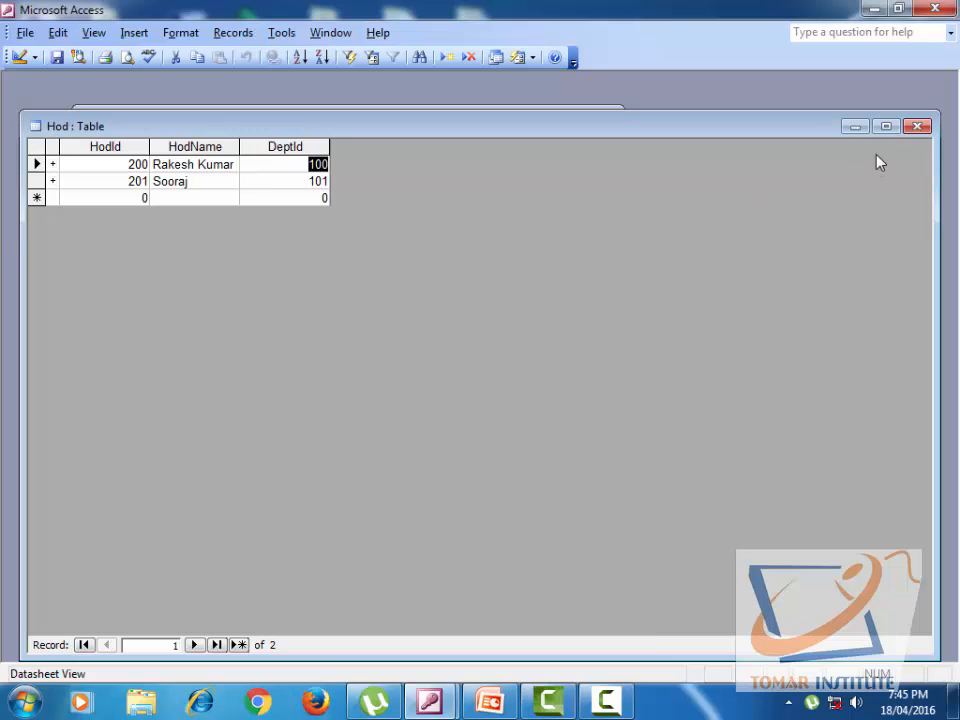
left_click(916, 127)
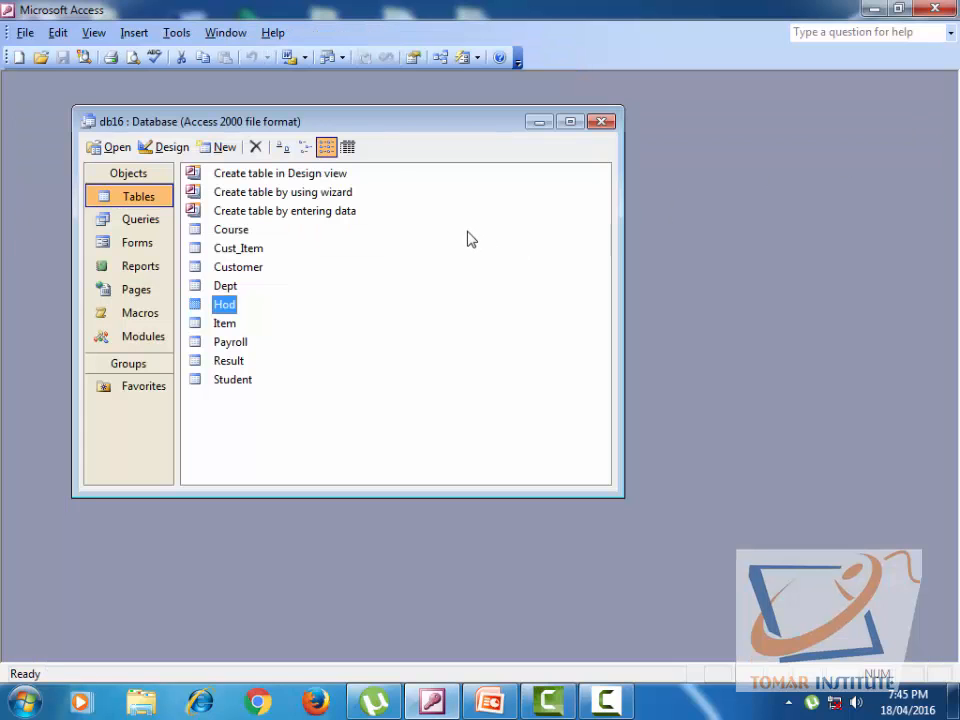
Step: Open the database's Relationships window and reposition it so the Dept and Hod tables are fully in view
left_click(176, 33)
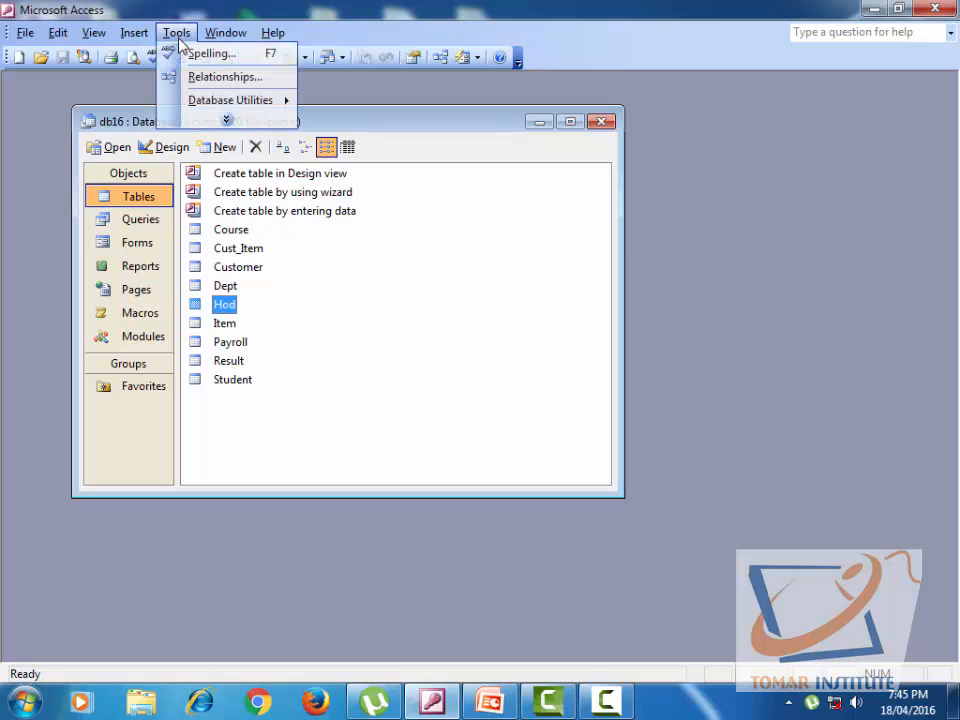
left_click(197, 82)
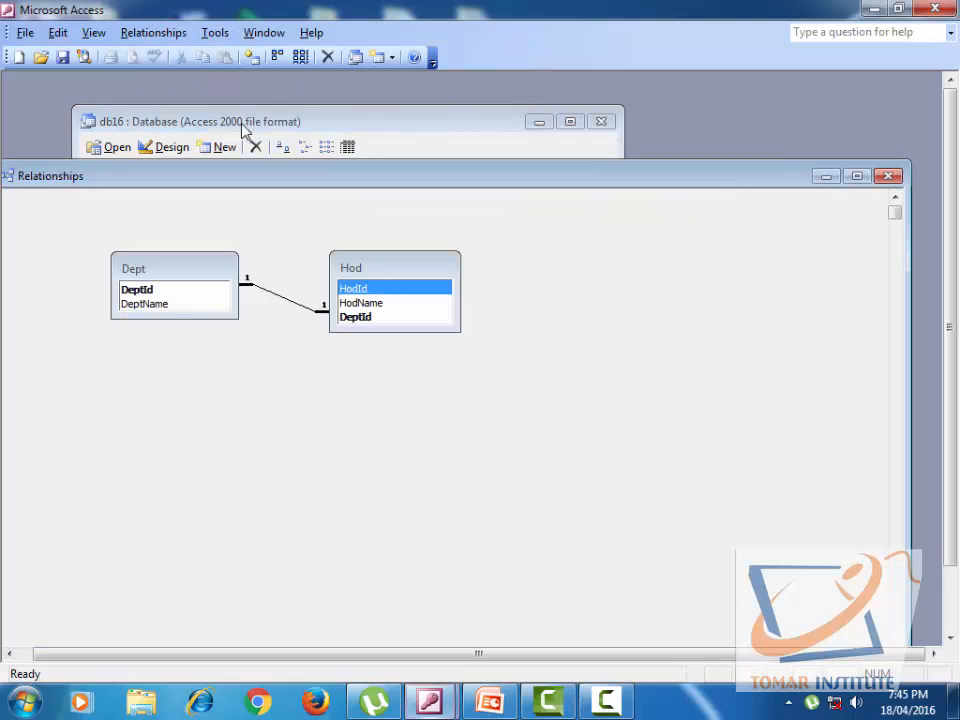
left_click_drag(332, 180, 397, 137)
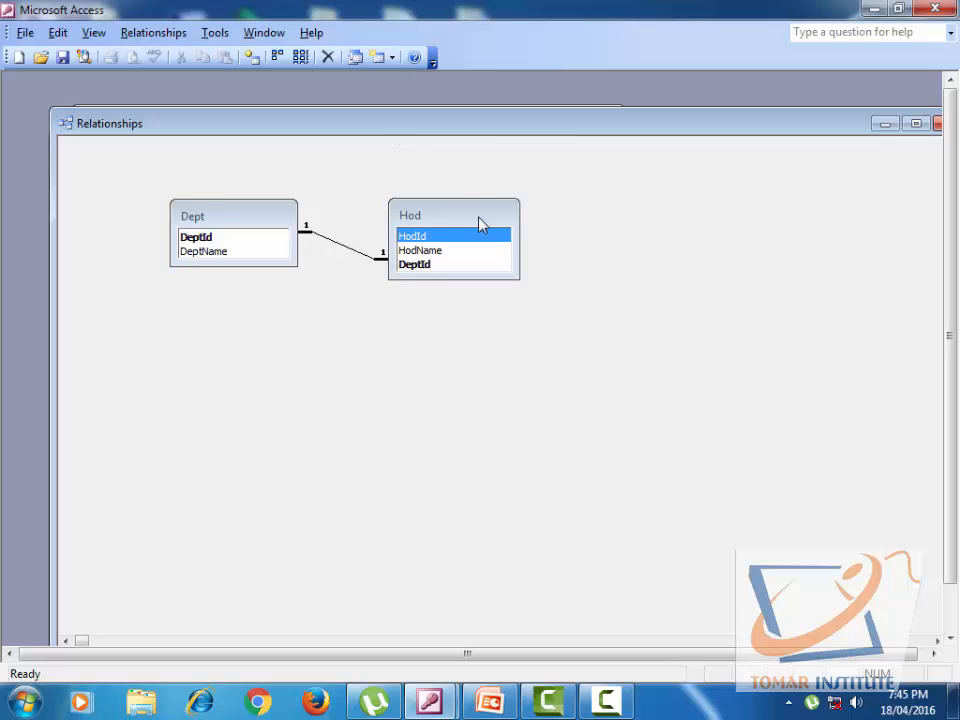
Step: Enlarge the Dept and Hod table boxes in the relationship diagram and move them farther apart
left_click_drag(486, 212, 548, 232)
left_click_drag(583, 298, 606, 328)
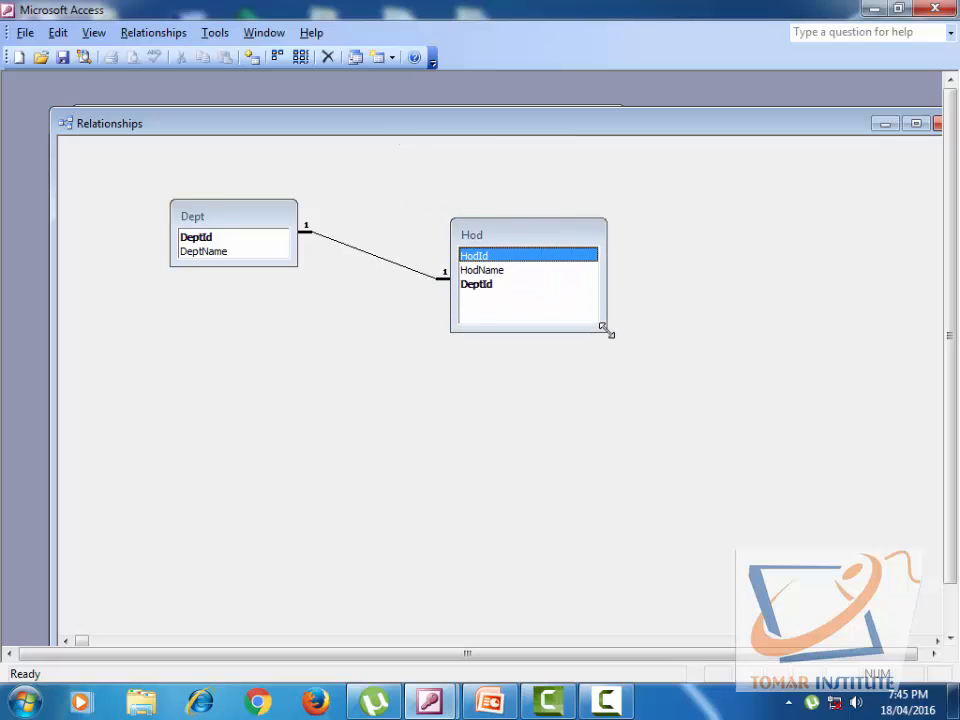
left_click_drag(298, 267, 327, 307)
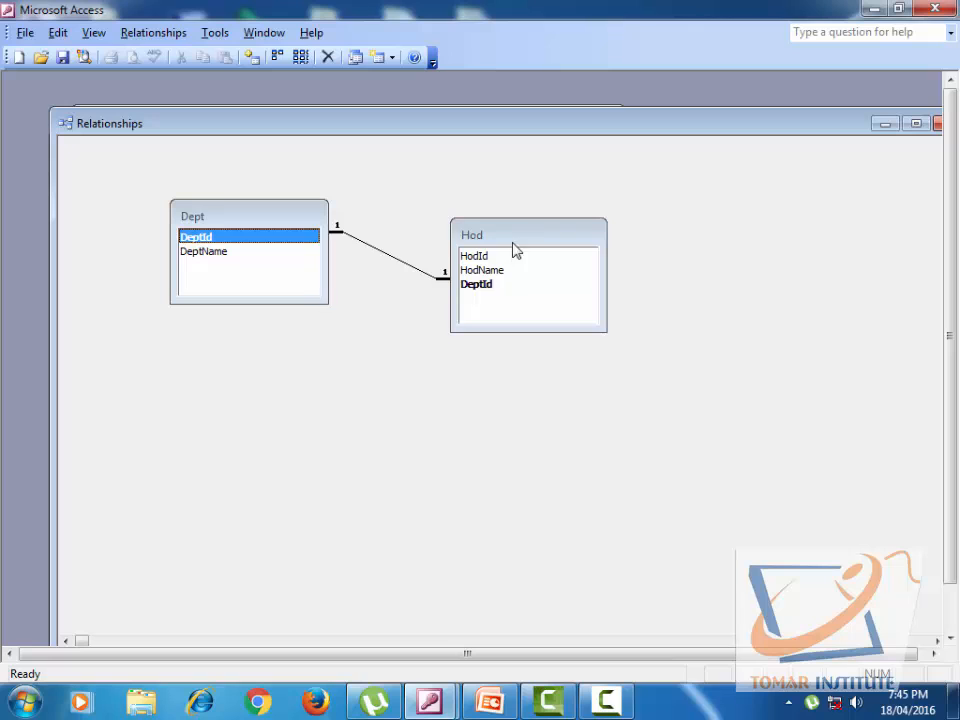
left_click_drag(513, 240, 573, 239)
left_click_drag(310, 222, 302, 221)
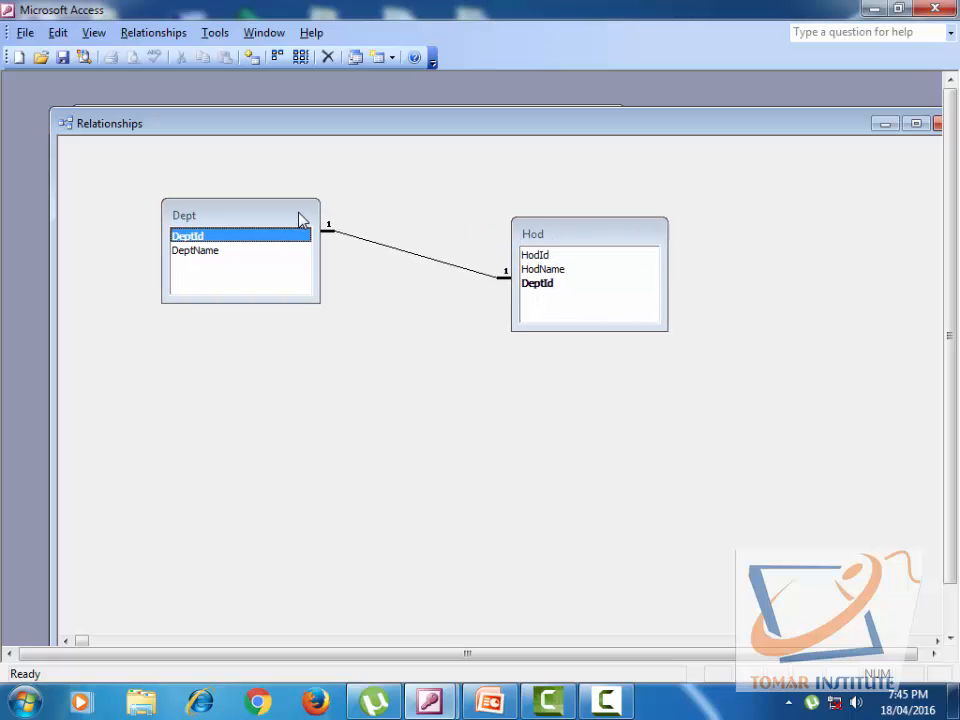
Step: Permanently delete the existing relationship between the Dept and Hod tables from the database
right_click(401, 257)
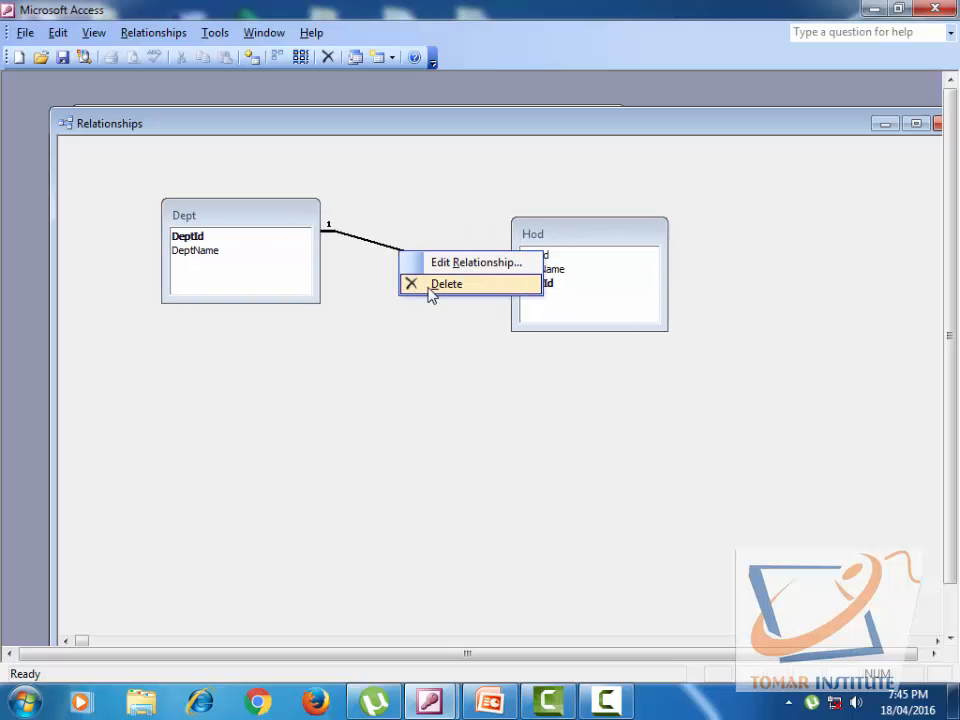
left_click(430, 287)
left_click_drag(447, 332, 475, 312)
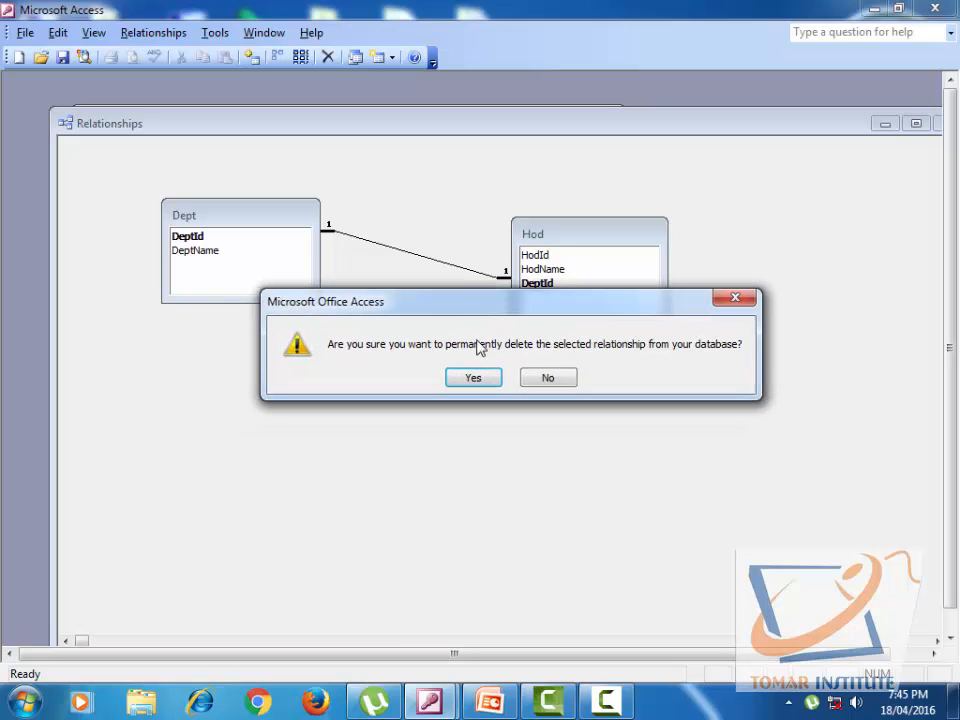
left_click(480, 383)
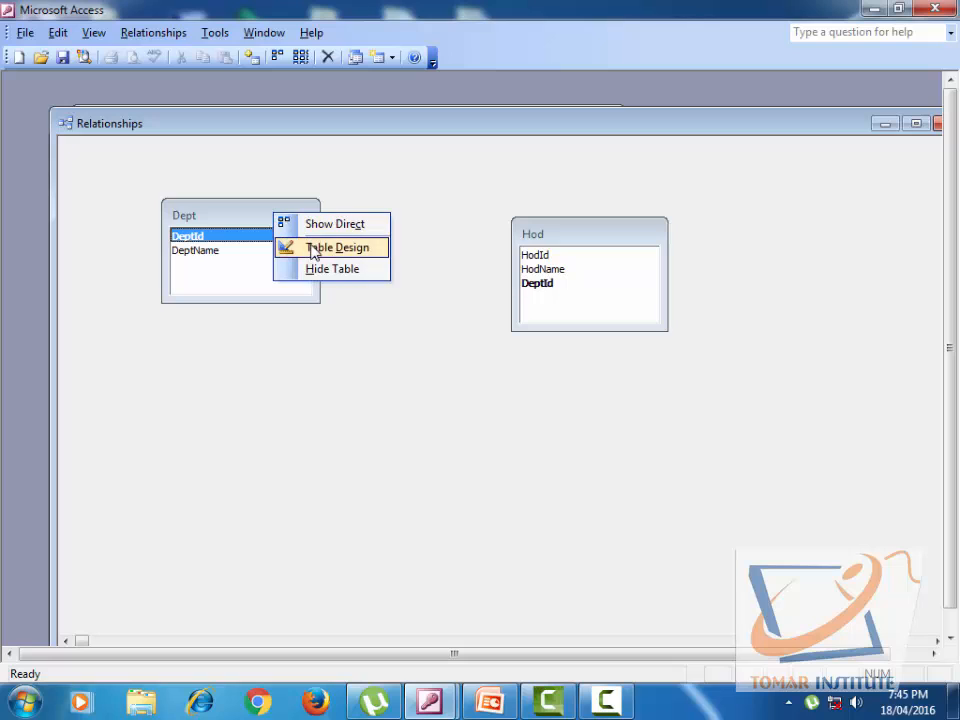
Step: Hide both the Dept and Hod tables from the relationship diagram
left_click(327, 269)
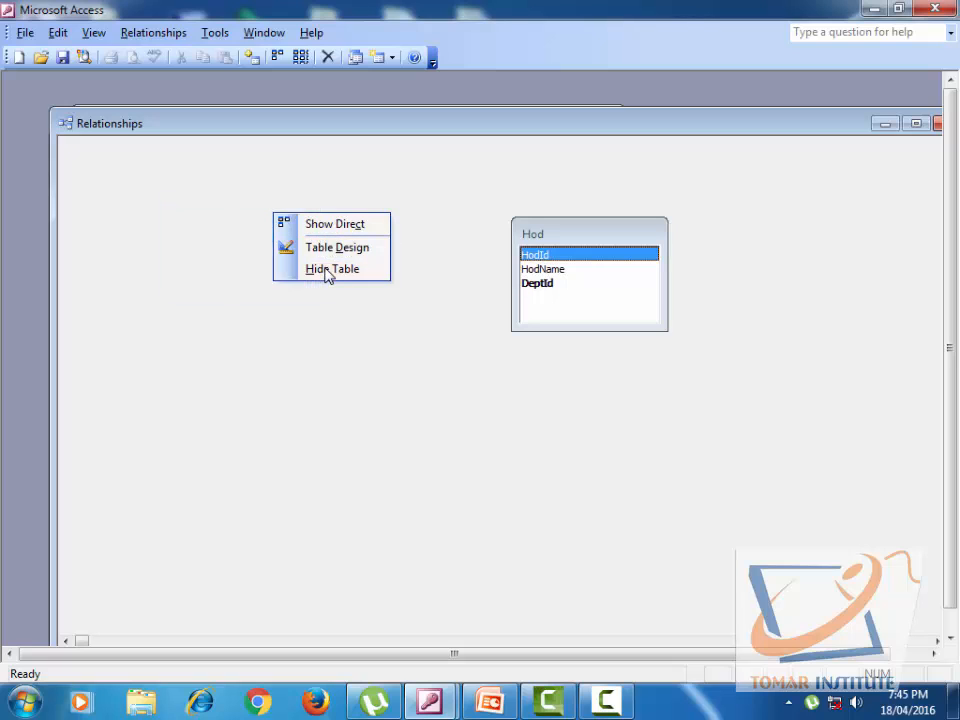
right_click(542, 238)
left_click(610, 298)
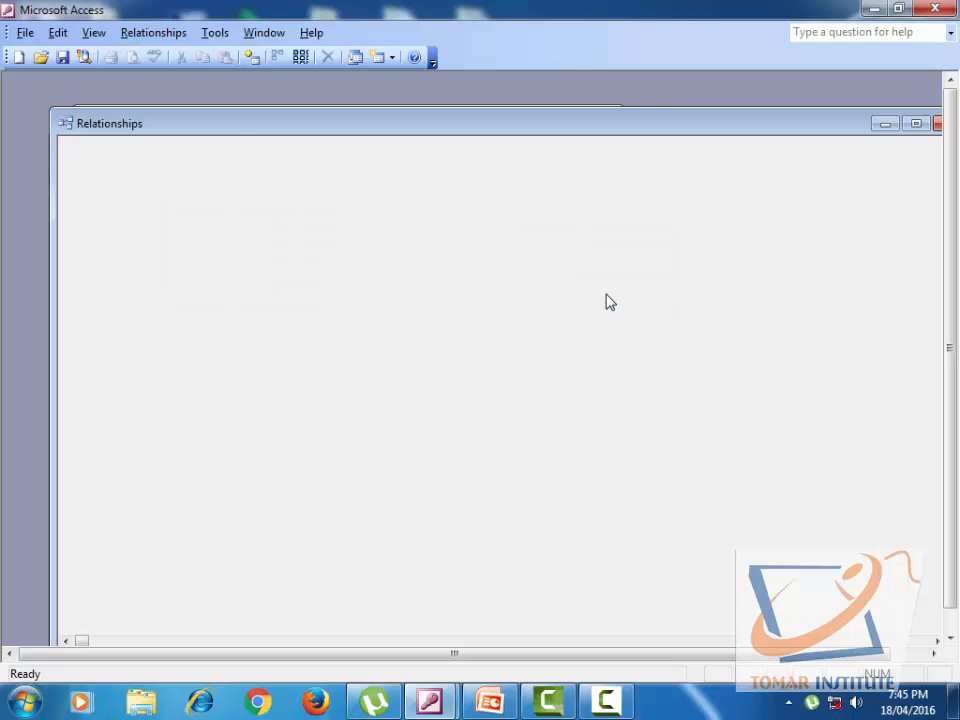
Step: Reposition the Relationships window fully in view and add the Dept and Hod tables to its diagram
left_click(210, 34)
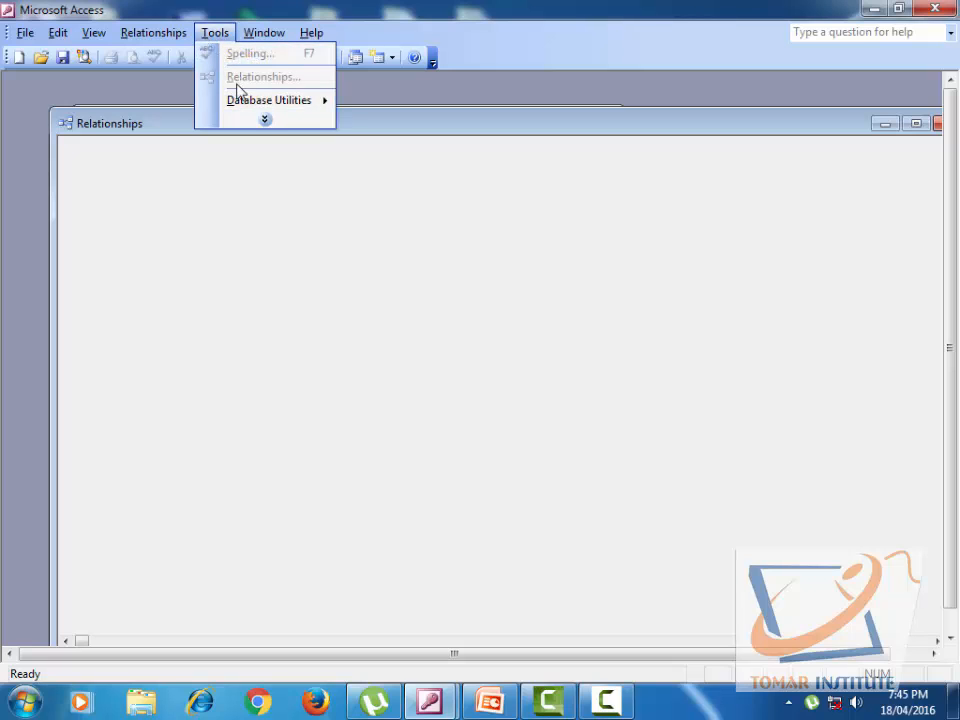
left_click(378, 128)
left_click_drag(423, 122, 396, 114)
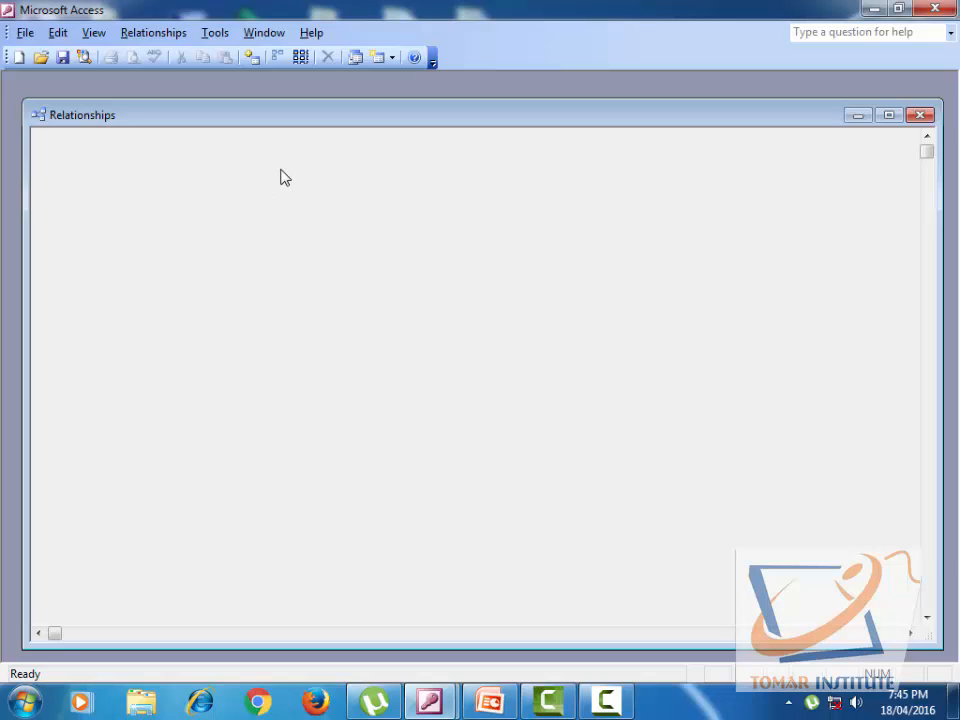
left_click(253, 60)
left_click_drag(388, 158, 408, 148)
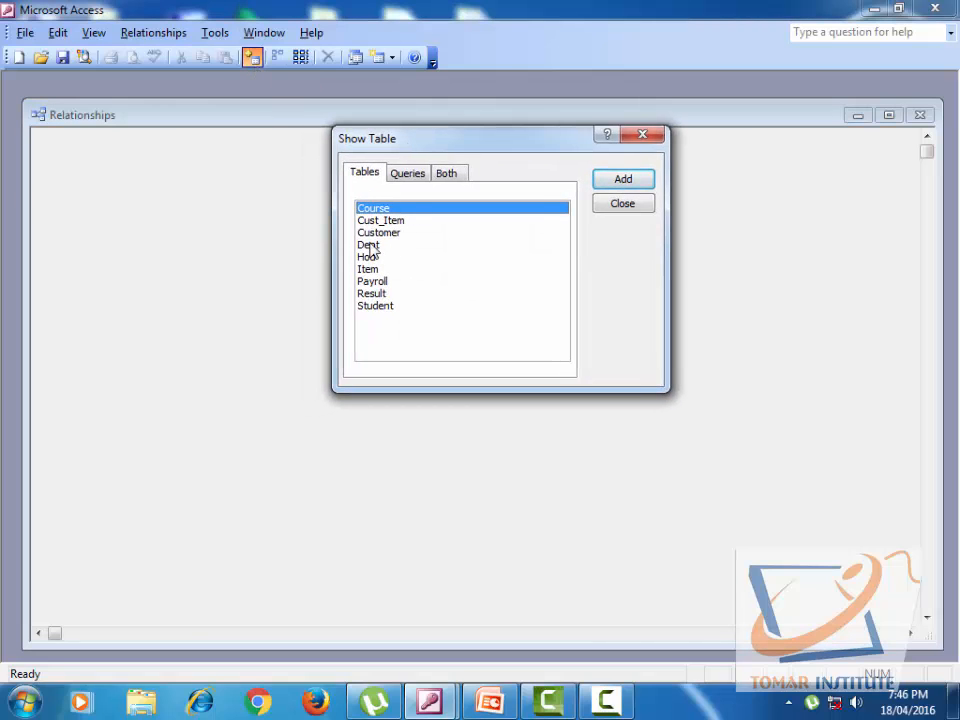
left_click(420, 245)
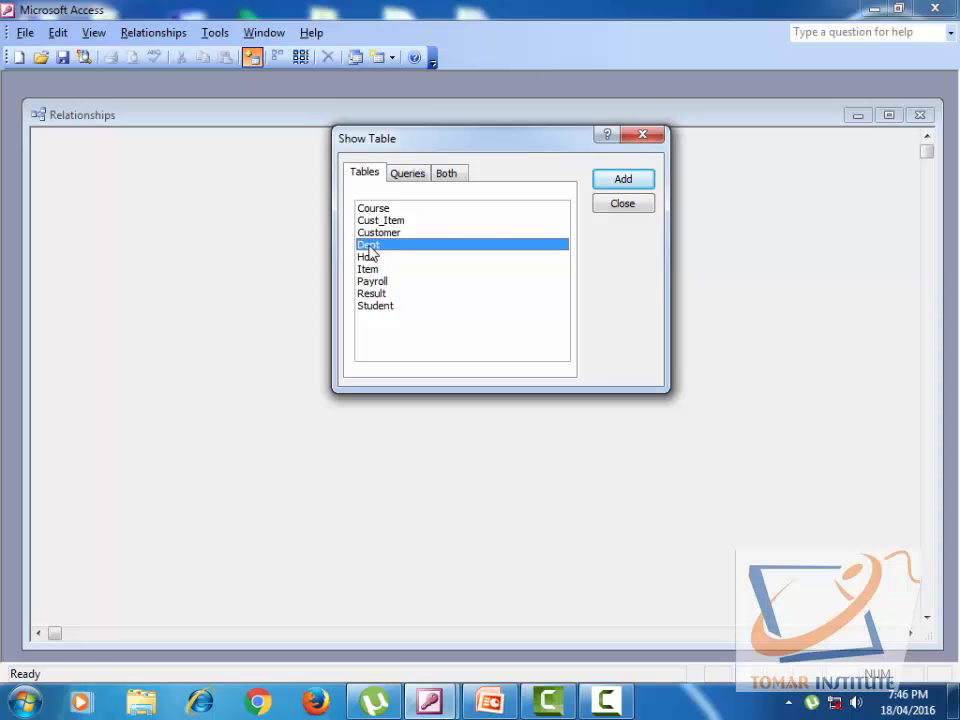
left_click(614, 190)
left_click(368, 257)
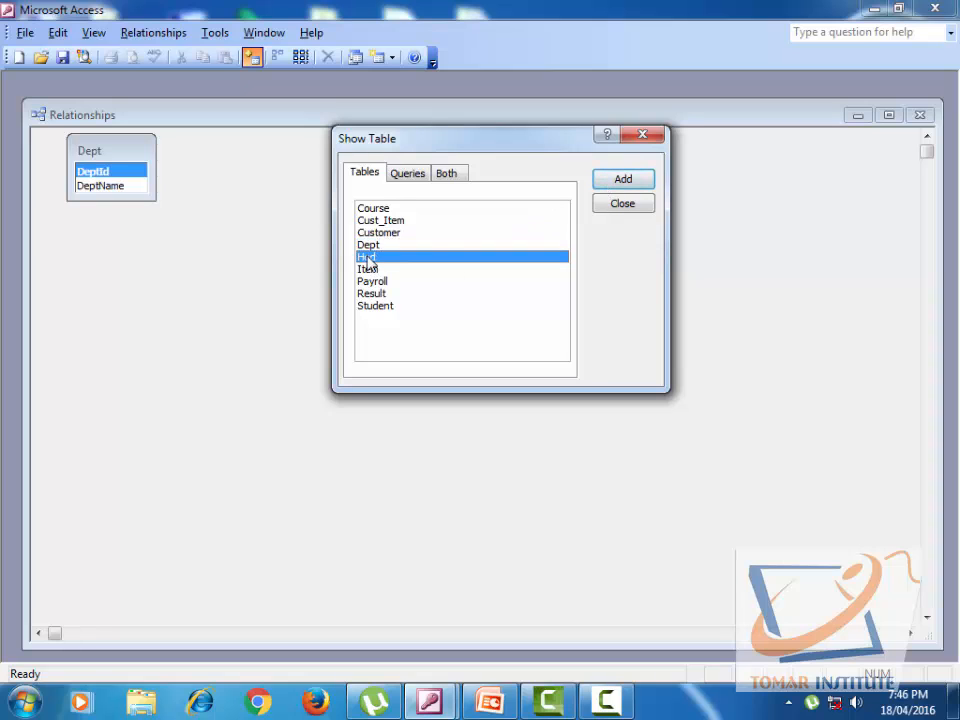
left_click(602, 180)
left_click(618, 205)
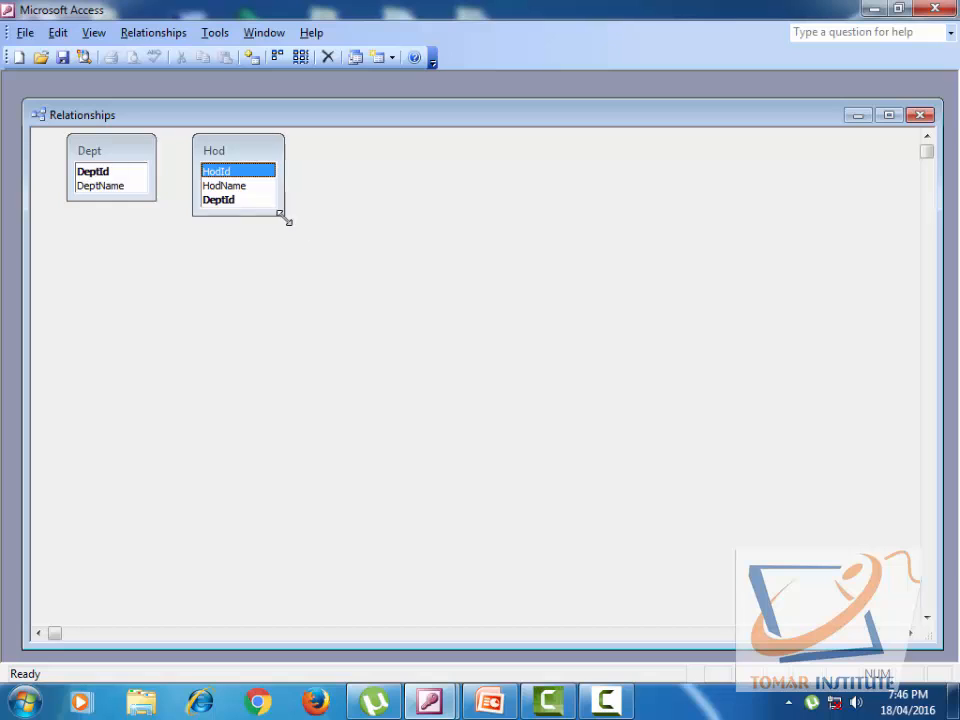
Step: Enlarge the Hod and Dept table boxes and space them apart in the relationship diagram
left_click_drag(287, 220, 319, 239)
left_click_drag(269, 163, 476, 197)
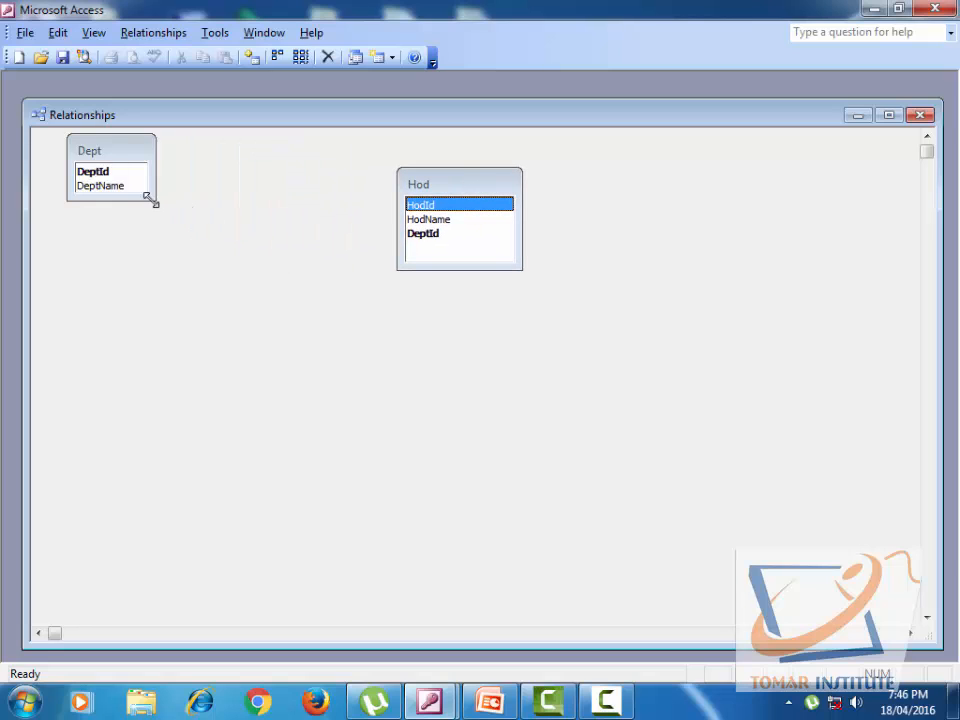
left_click_drag(150, 199, 220, 241)
left_click_drag(167, 154, 220, 175)
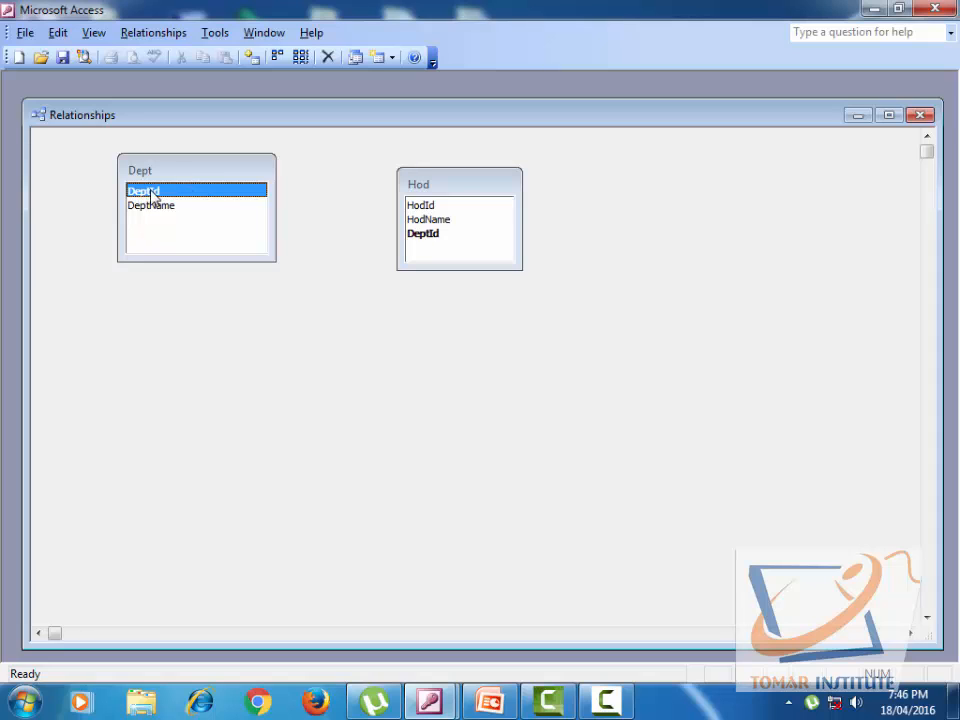
Step: Start a relationship from DeptId in Dept to DeptId in Hod, keeping DeptId as the Dept-side field
mouse_move(152, 195)
left_mouse_down()
mouse_move(472, 238)
mouse_move(184, 168)
mouse_move(438, 258)
mouse_move(165, 196)
left_mouse_up()
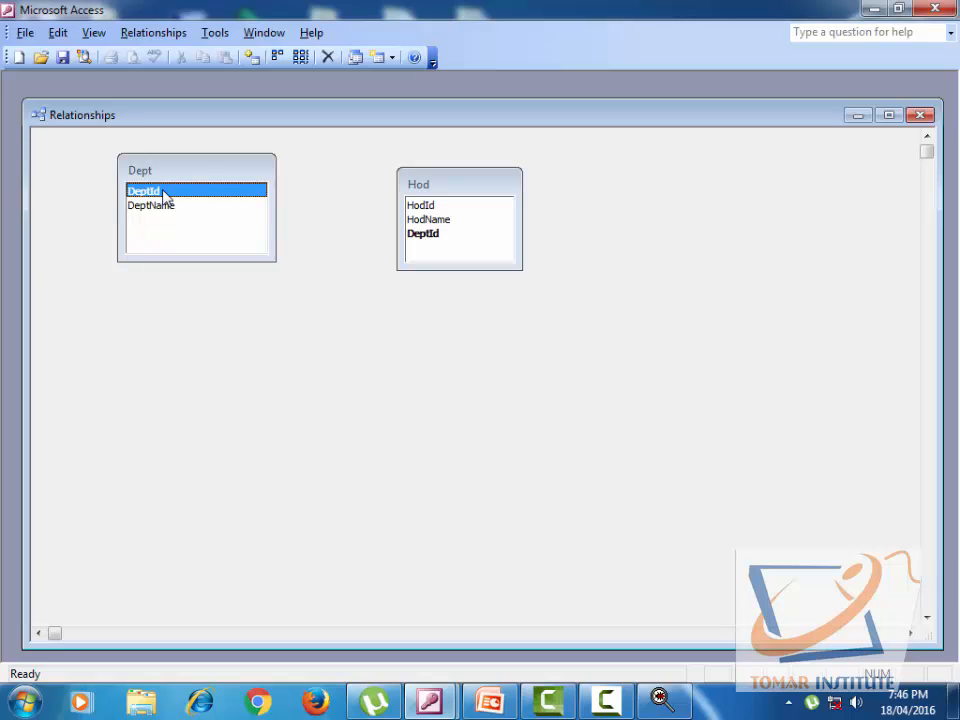
left_click_drag(165, 196, 417, 233)
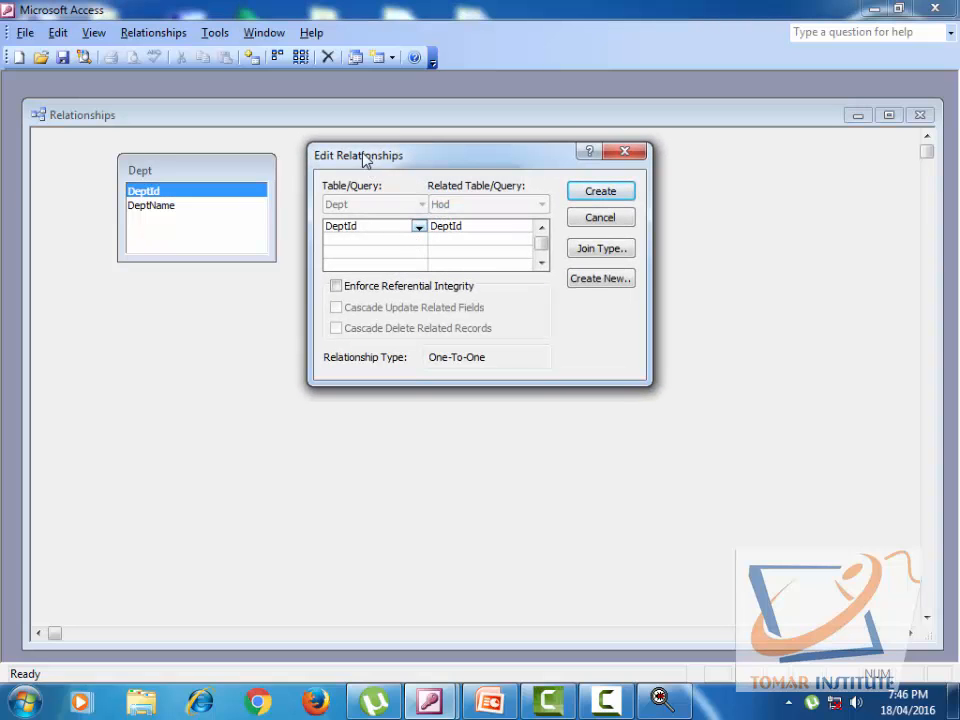
left_click_drag(364, 158, 323, 238)
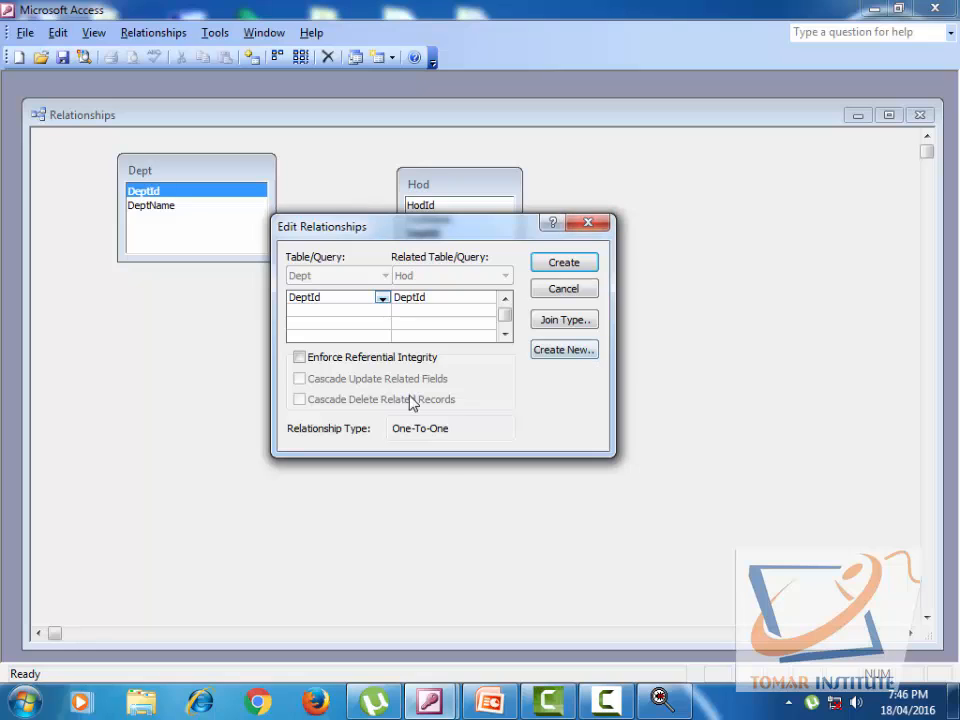
left_click(382, 299)
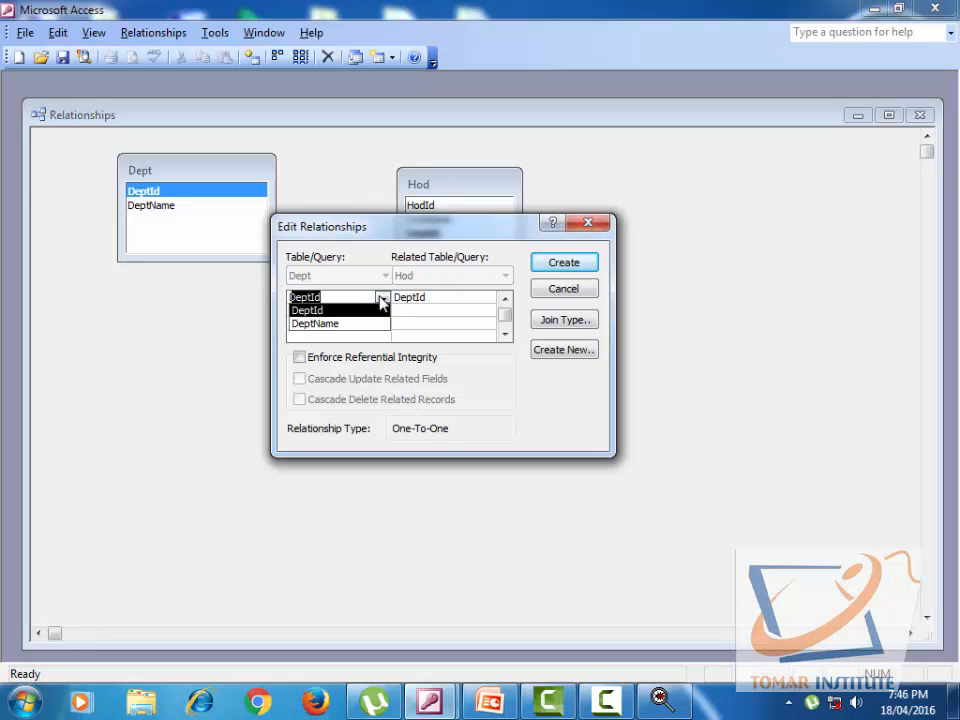
left_click(338, 313)
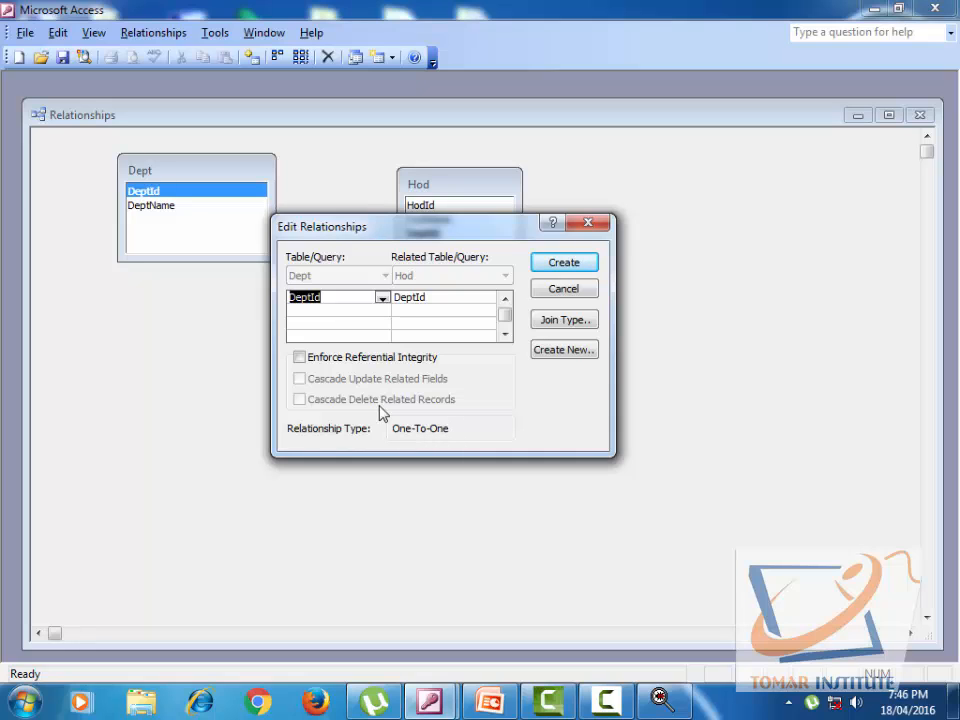
Step: Create the relationship with referential integrity, cascade update and cascade delete enforced, and close the diagram with its layout saved
left_click(299, 358)
left_click(306, 379)
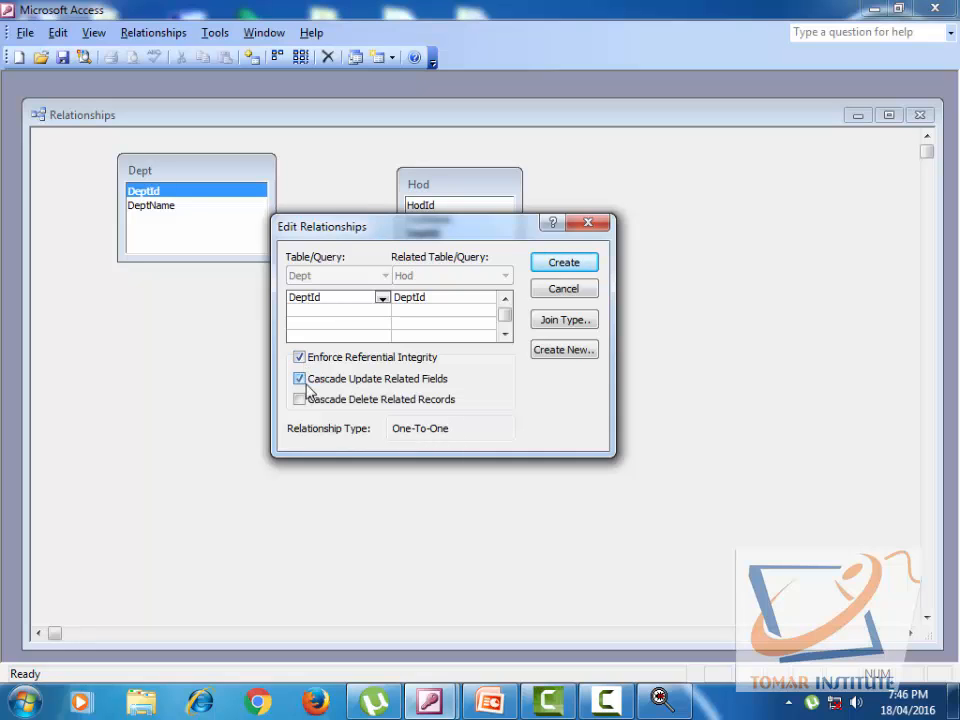
left_click(308, 400)
left_click(557, 268)
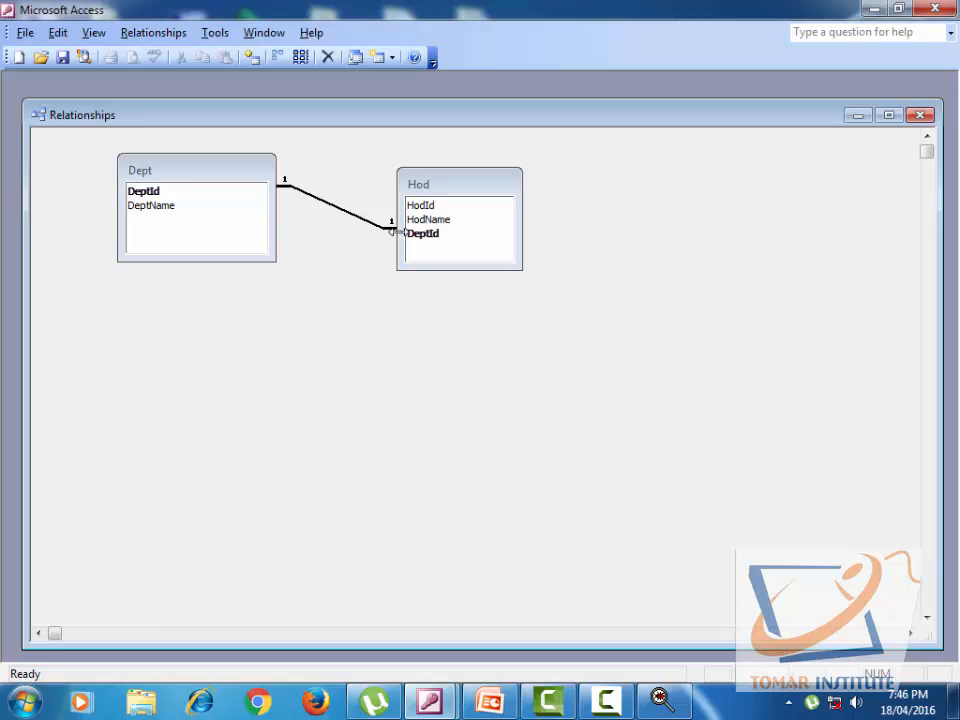
left_click(920, 116)
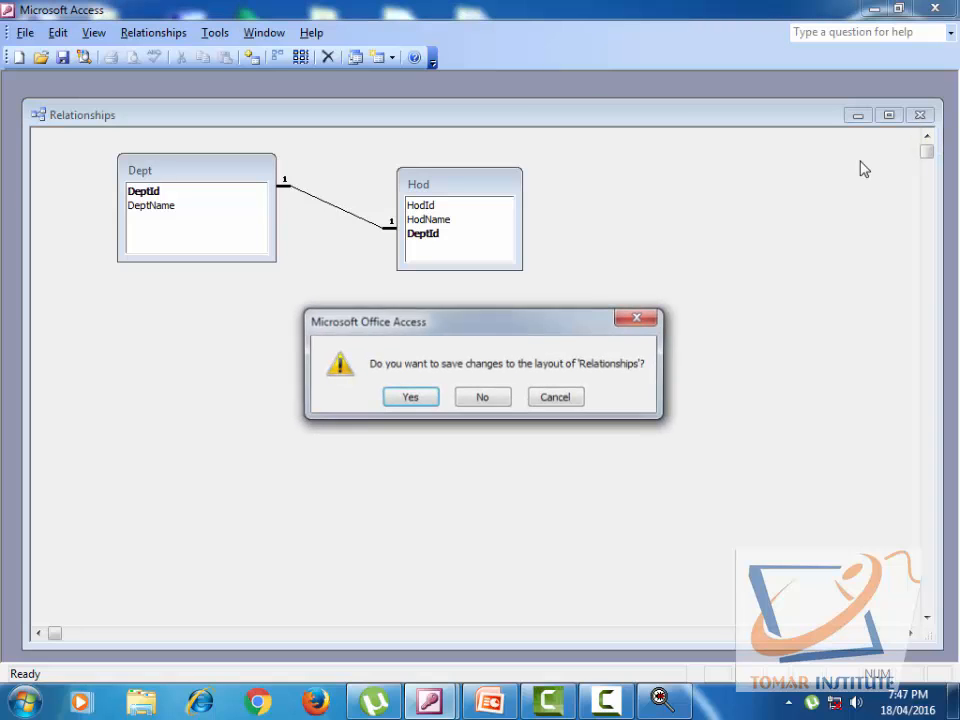
left_click(426, 398)
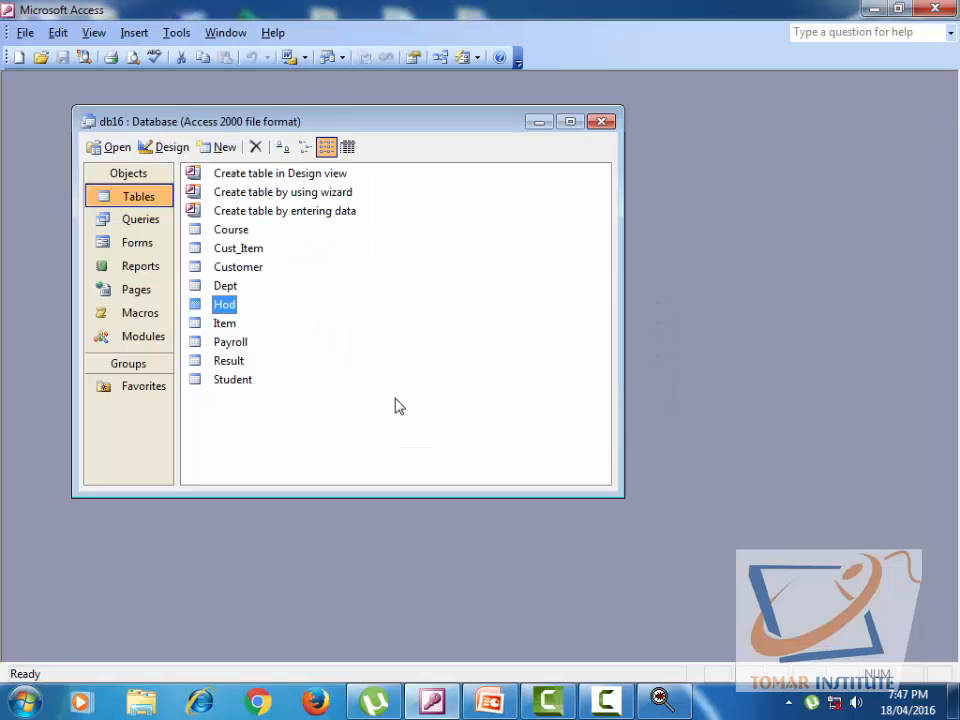
Step: Open the Dept table's records and expand and collapse the Finance, Account and HR rows to examine their related Hod records
double_click(226, 287)
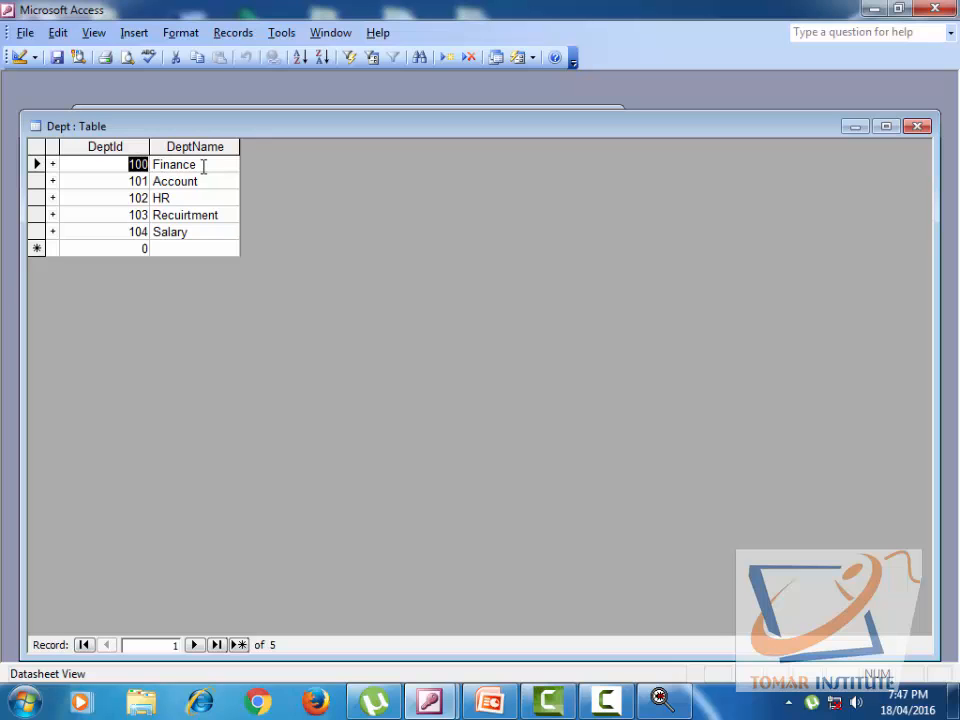
left_click_drag(177, 135, 272, 176)
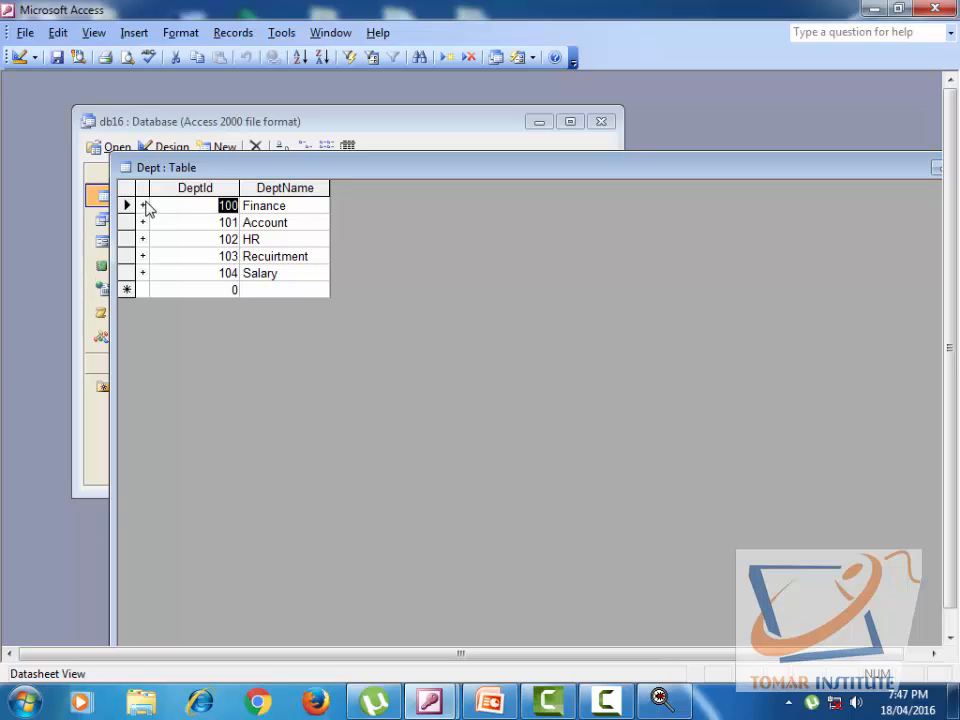
left_click(143, 205)
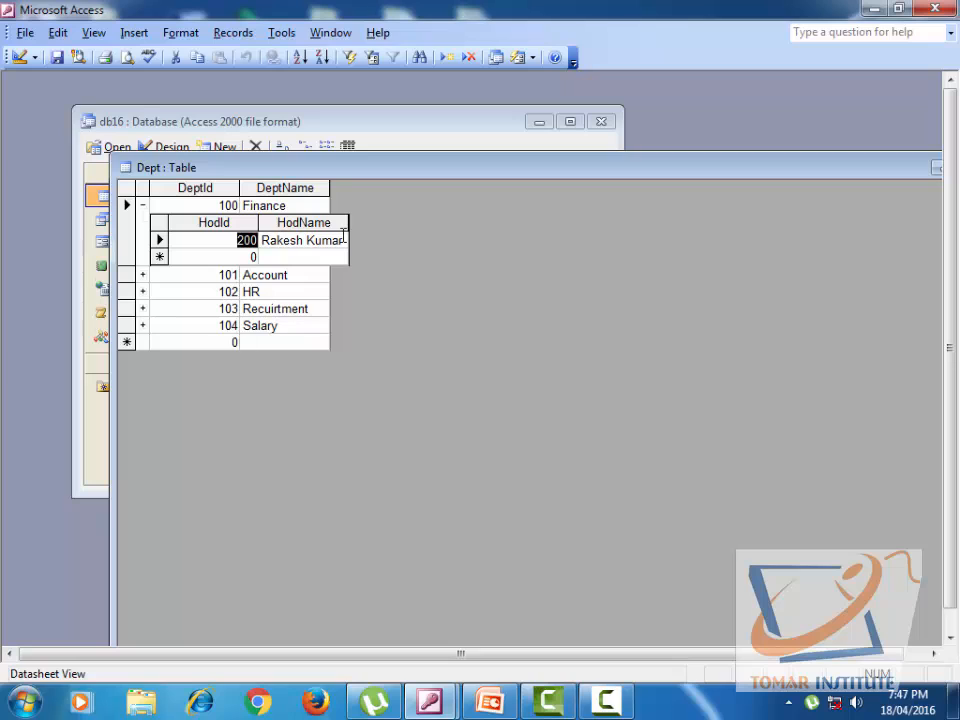
left_click(143, 205)
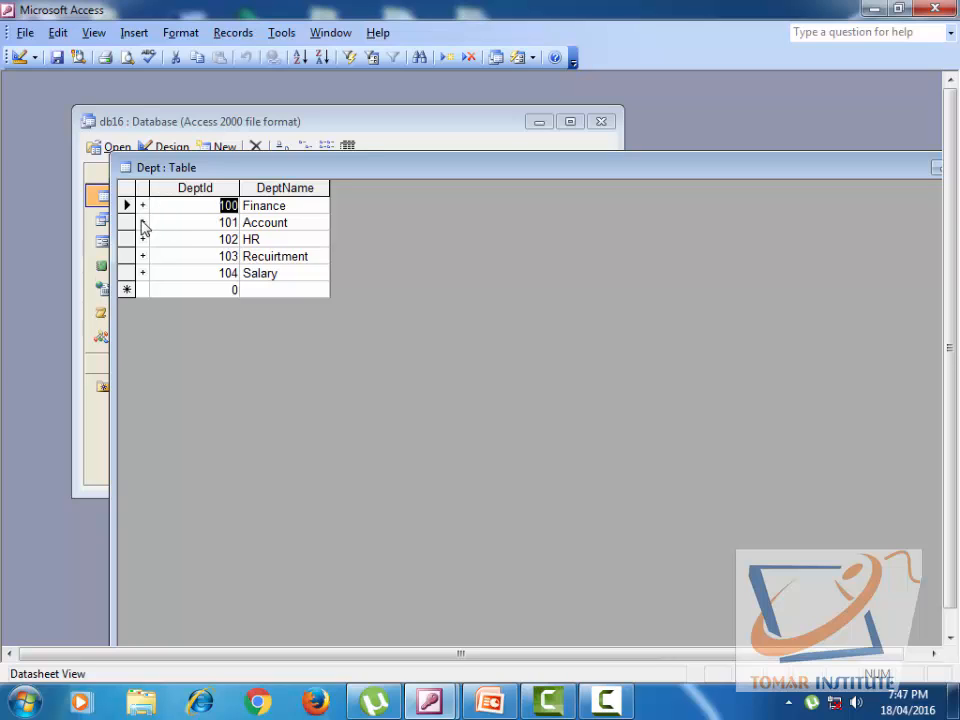
left_click(143, 223)
left_click(143, 223)
left_click(143, 240)
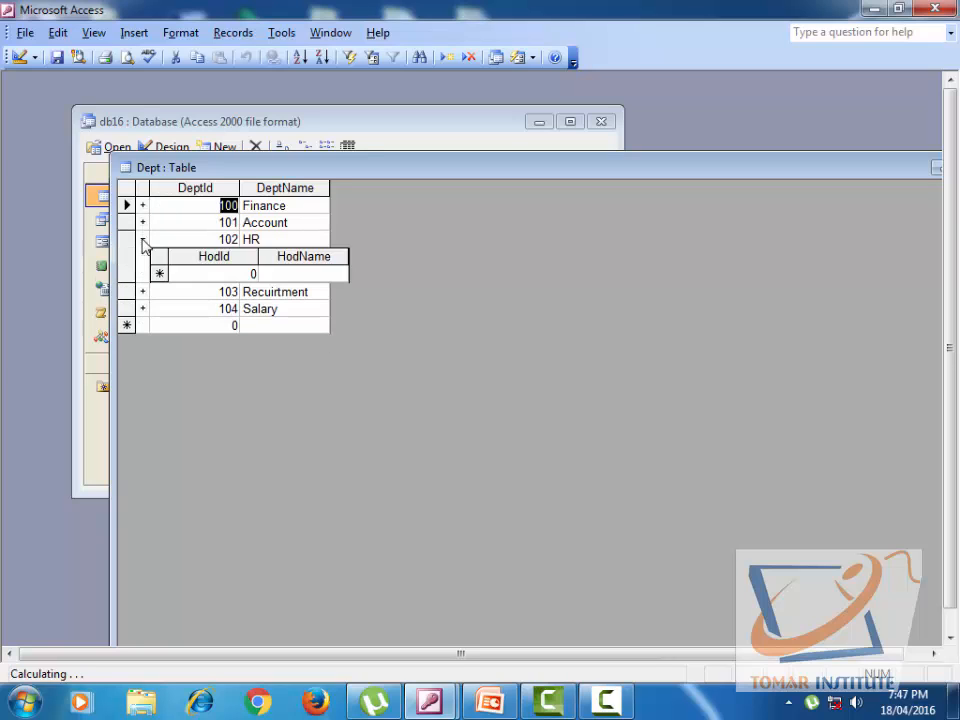
left_click(143, 240)
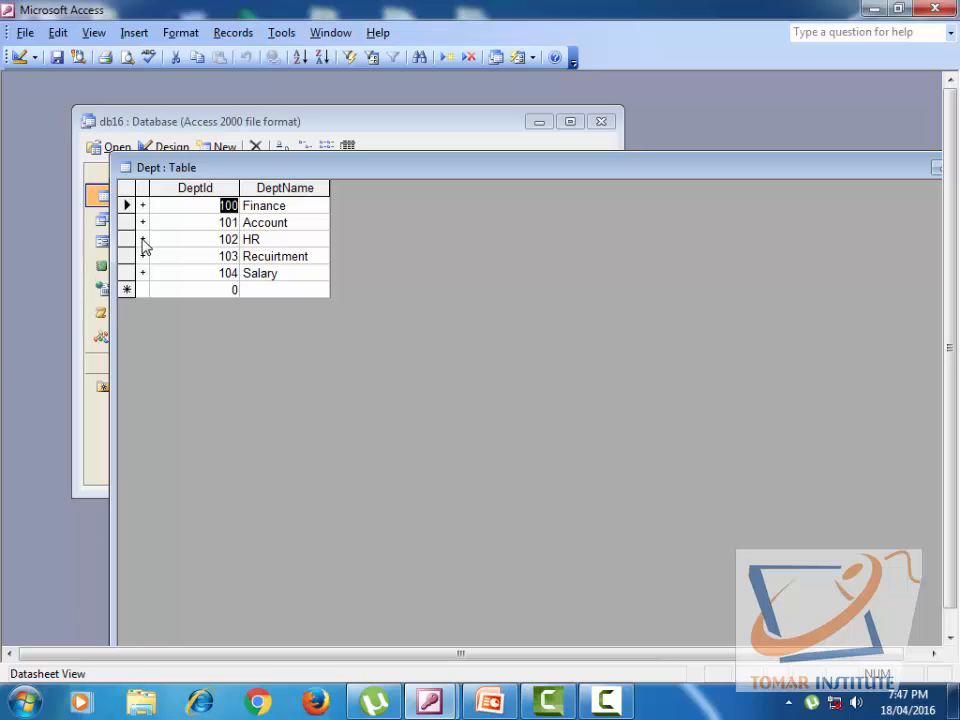
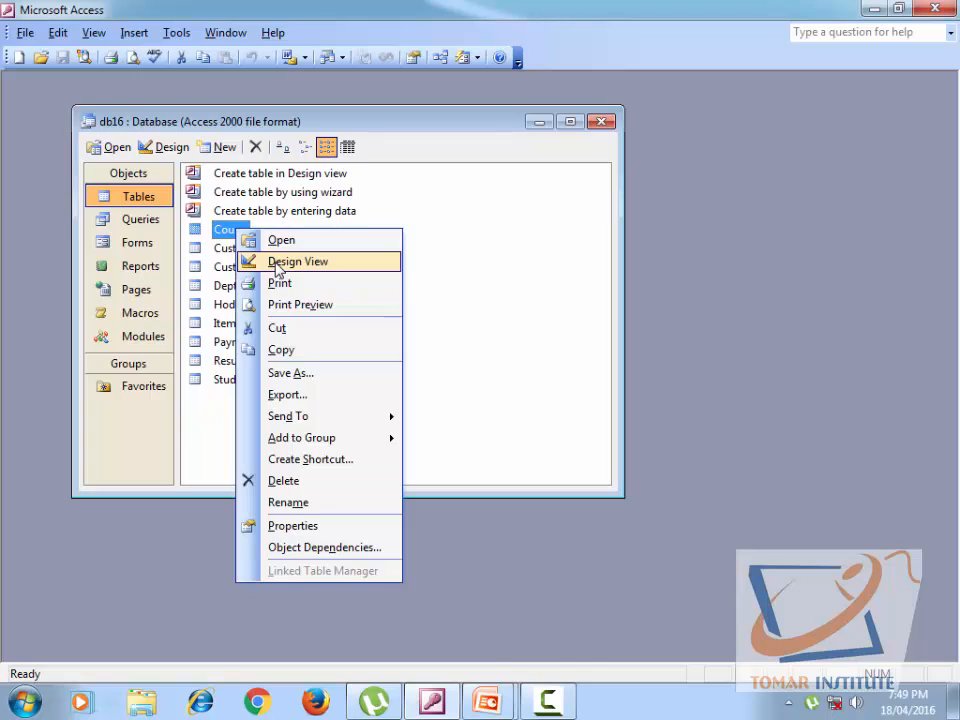
Step: Open the Course table in Design view, examine its fields and the primary key on CourseId, and close it
left_click(278, 263)
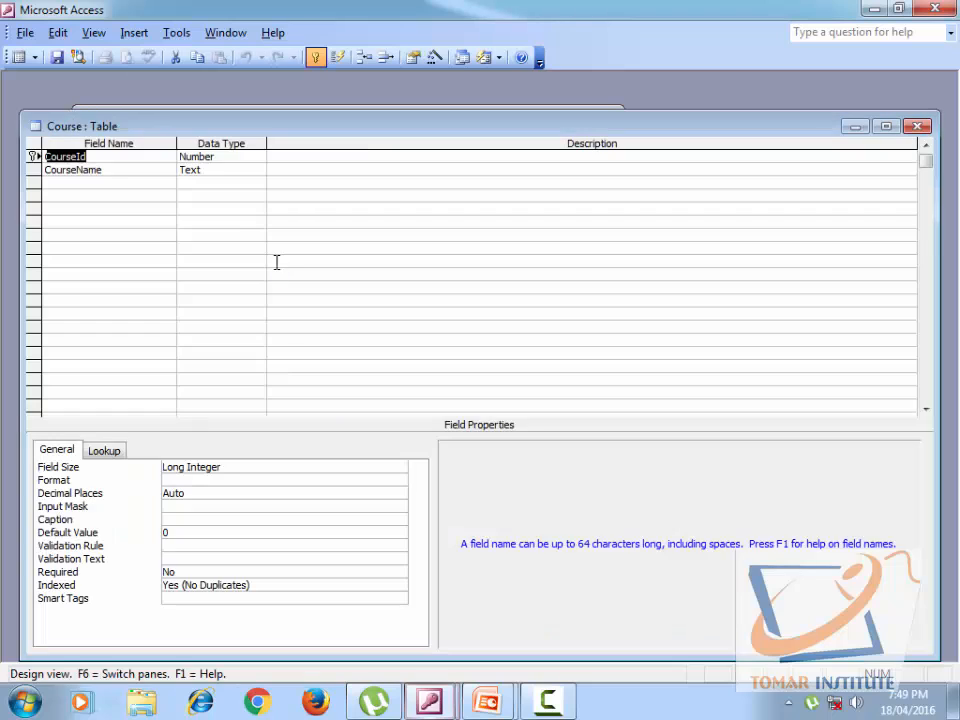
left_click(103, 156)
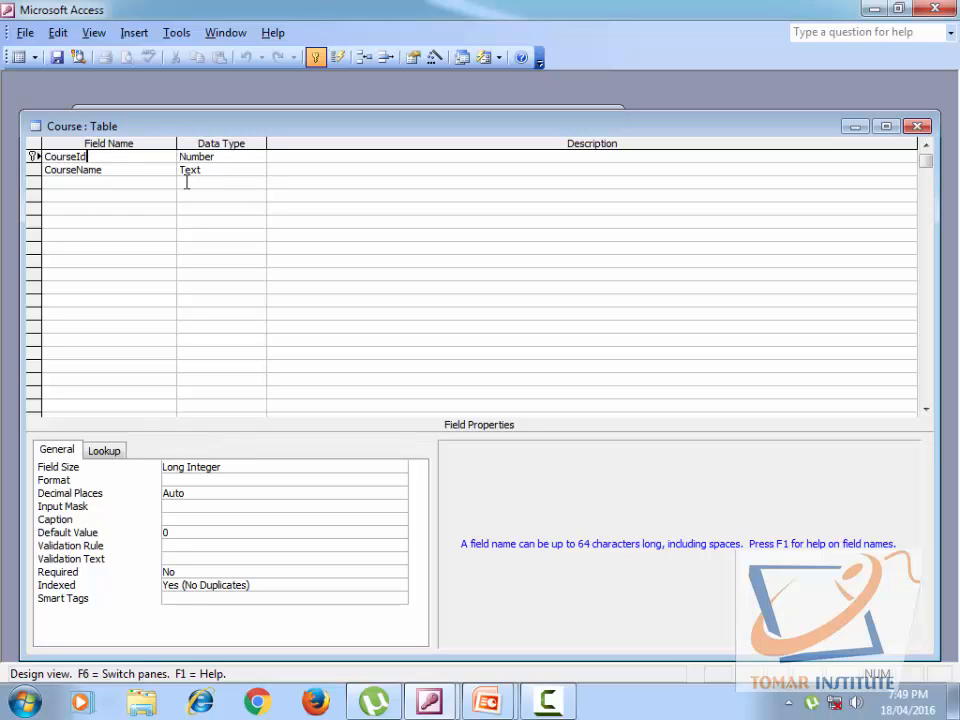
left_click(917, 126)
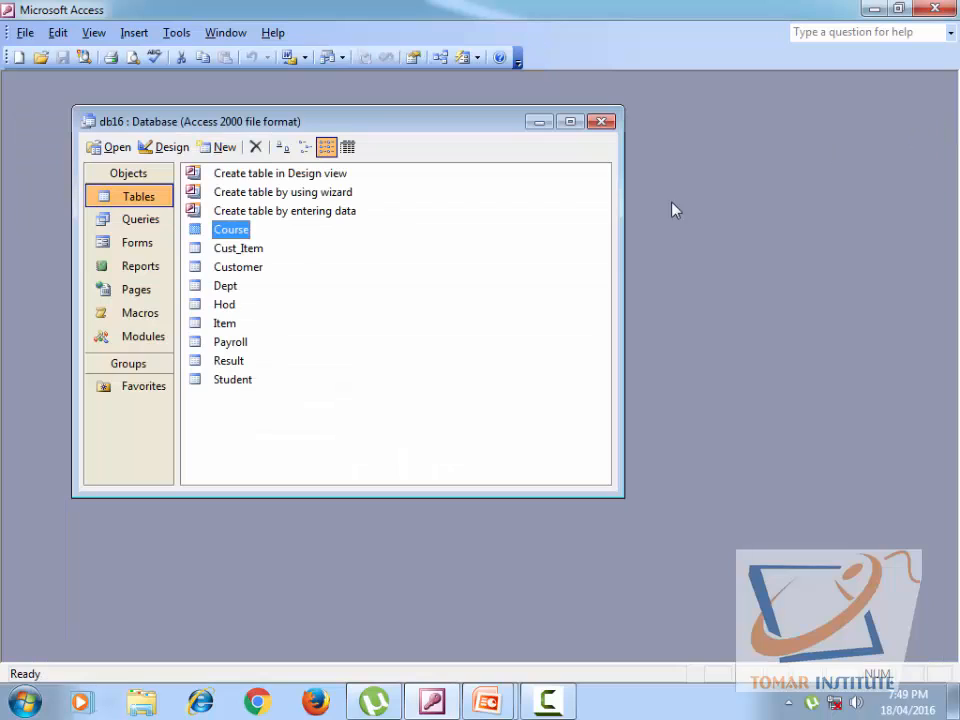
right_click(237, 235)
left_click(291, 265)
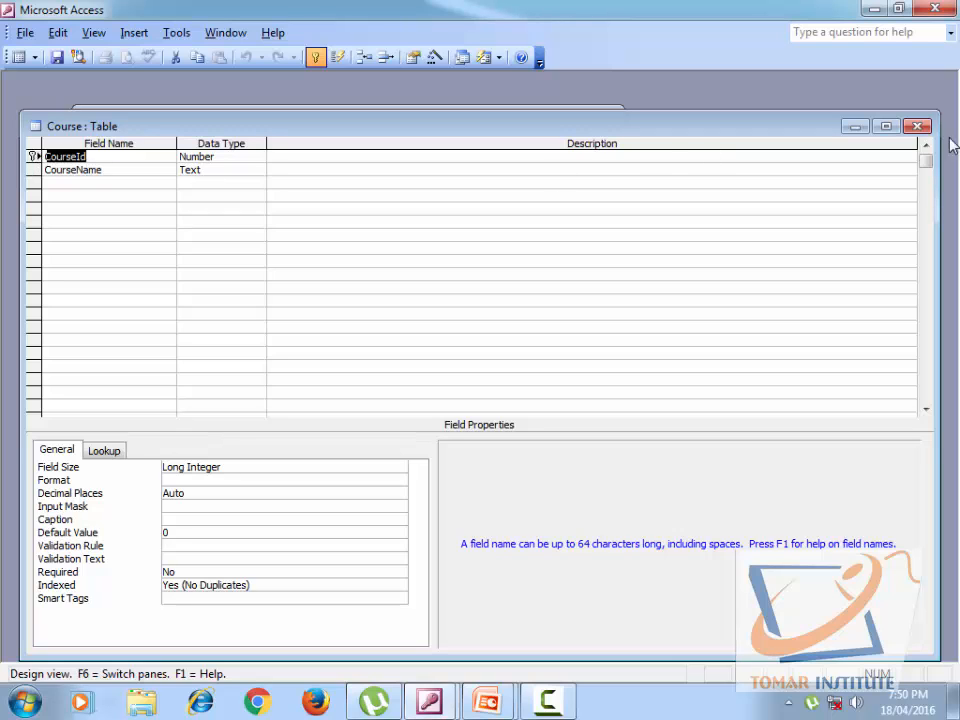
left_click(918, 126)
right_click(237, 386)
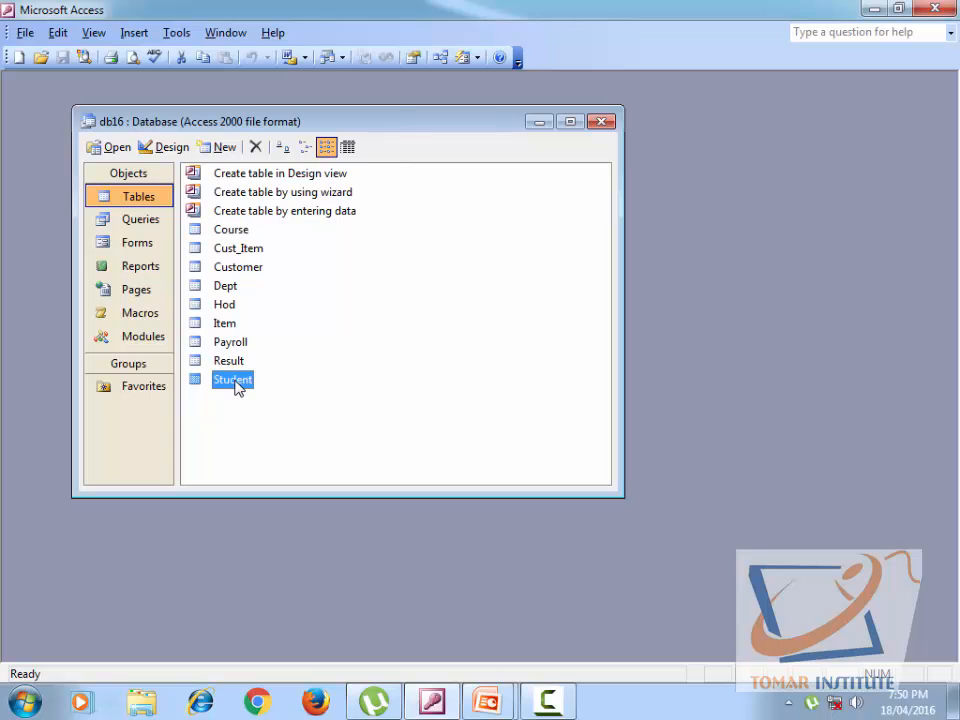
left_click(258, 398)
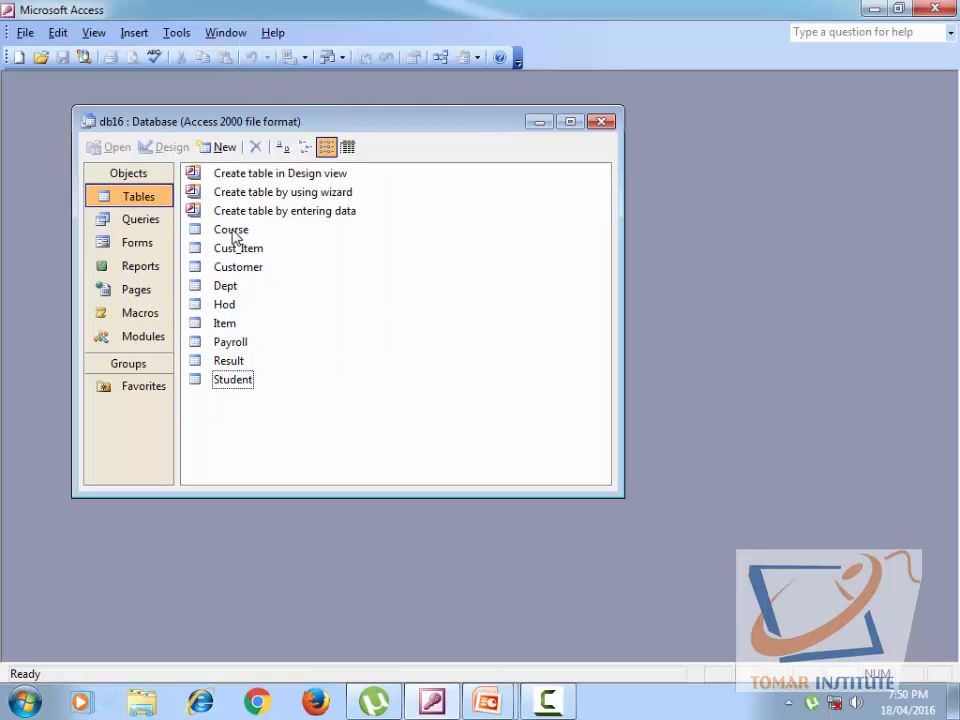
Step: Open and close the Course table's records, and examine the Student table's fields, including CourseId, in Design view before closing it
double_click(231, 230)
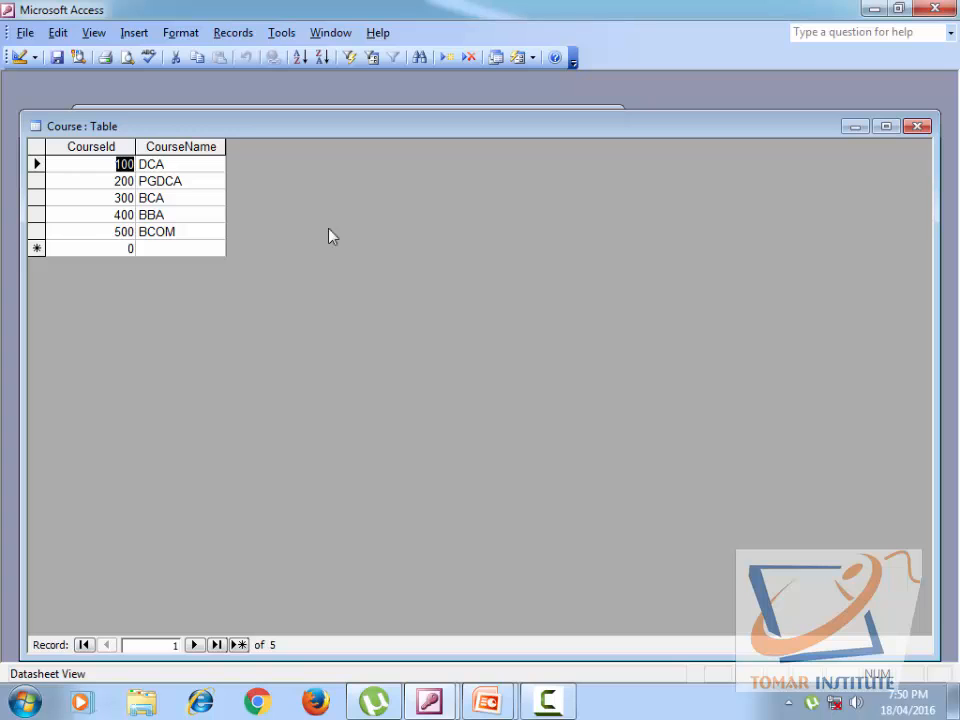
left_click(917, 126)
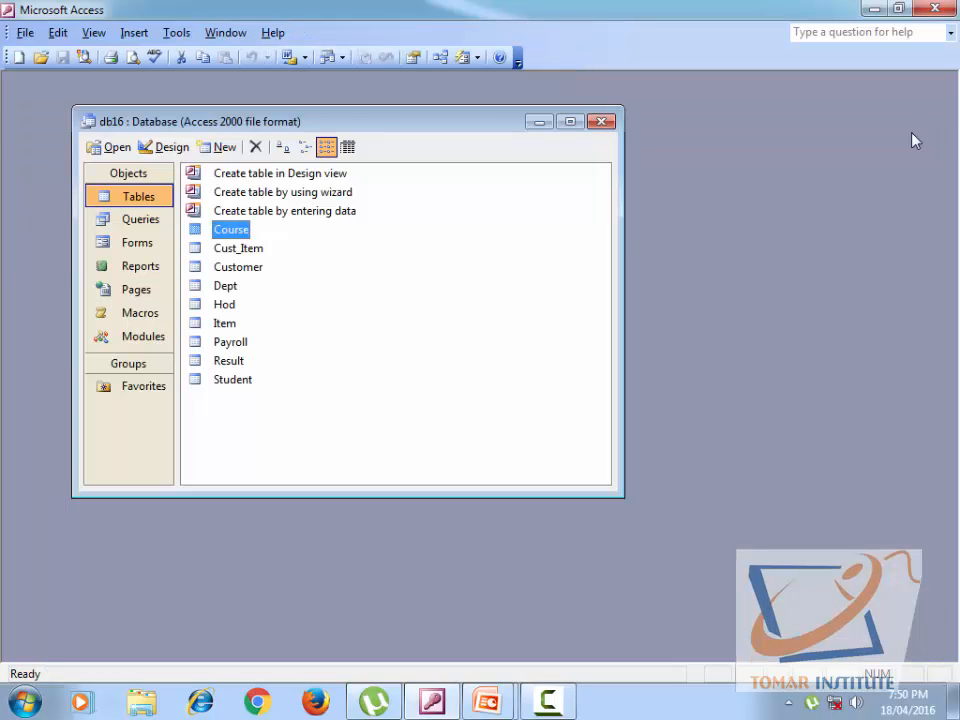
right_click(245, 381)
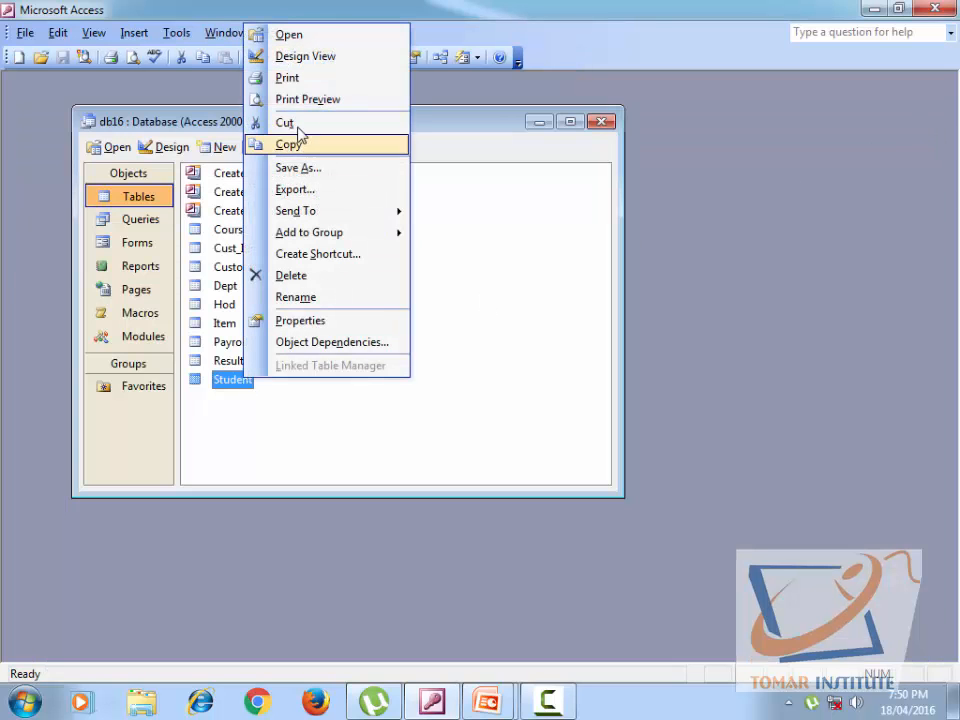
left_click(305, 57)
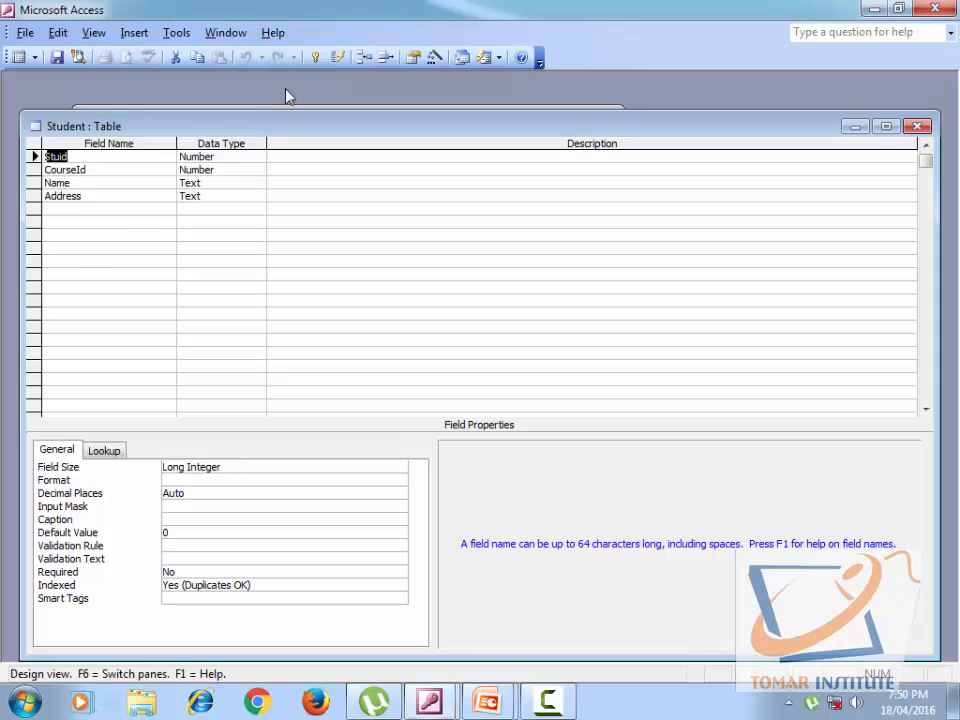
left_click(92, 169)
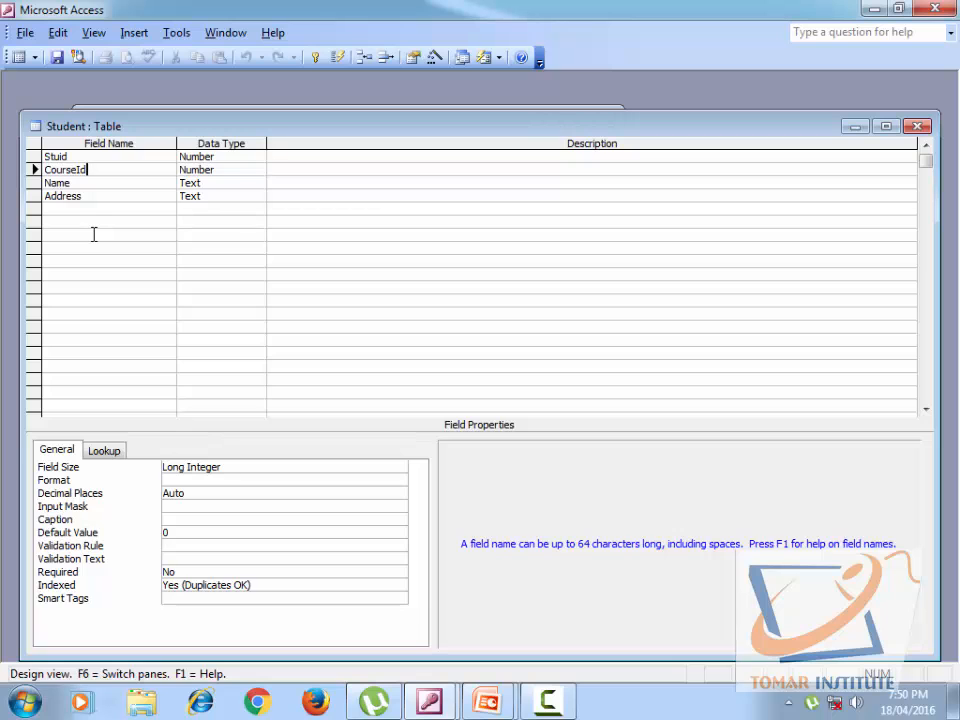
left_click(918, 126)
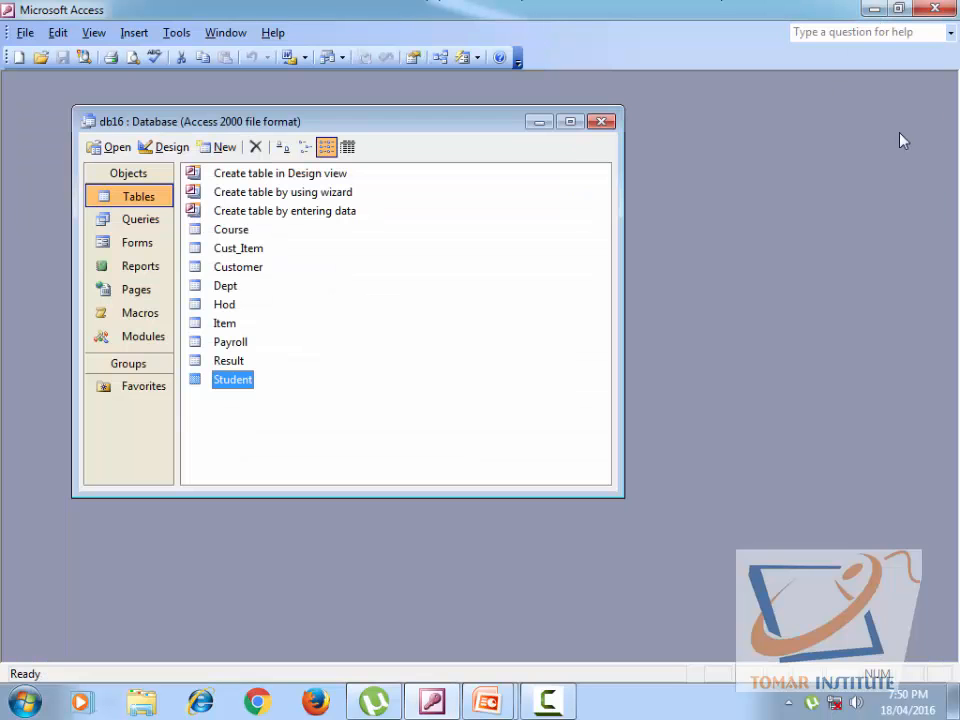
Step: Open the relationships diagram and add the Course and Student tables to it
left_click(177, 33)
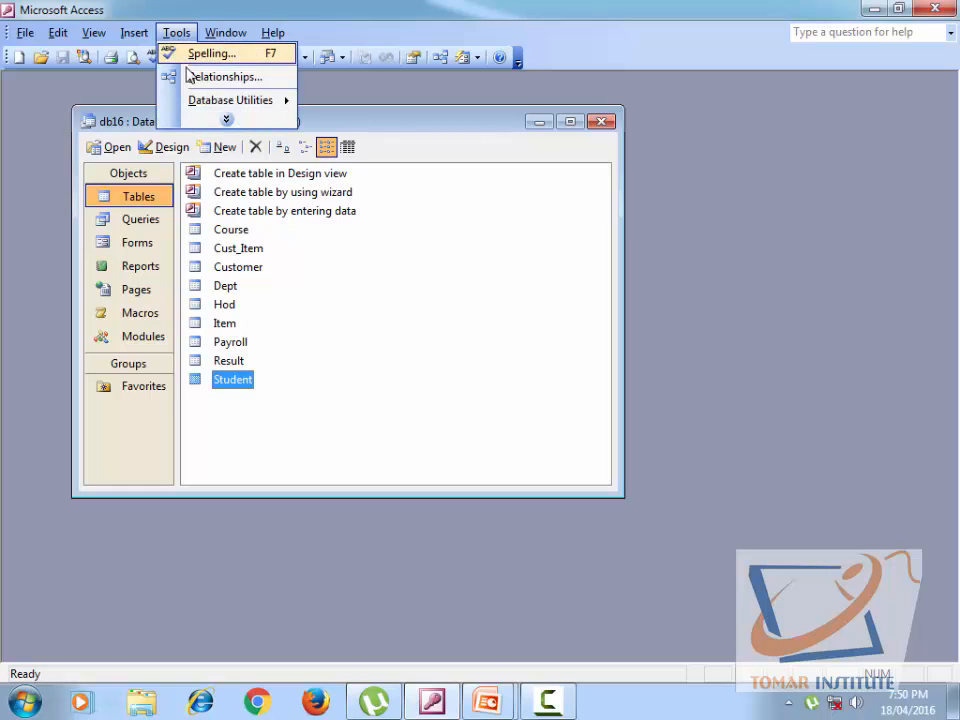
left_click(192, 78)
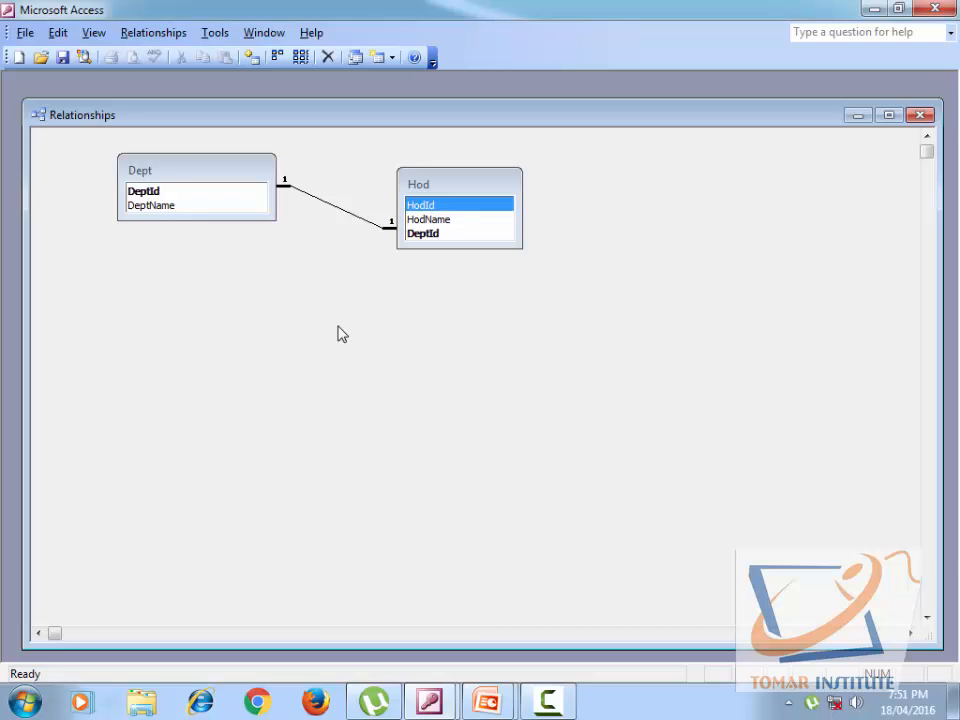
left_click(252, 57)
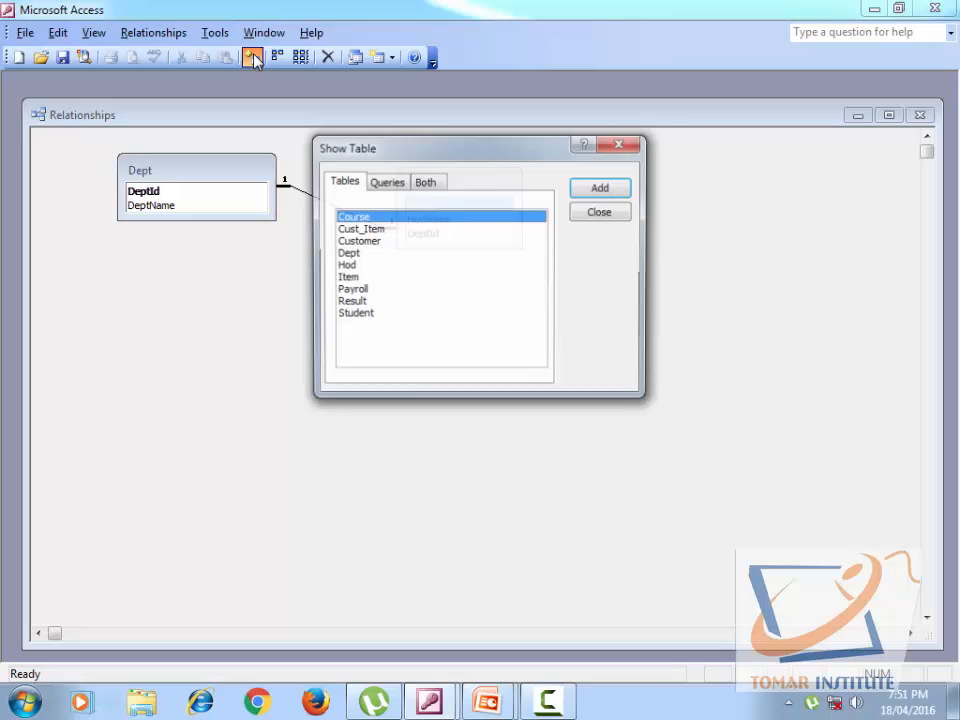
left_click(355, 314)
left_click(601, 188)
left_click(601, 212)
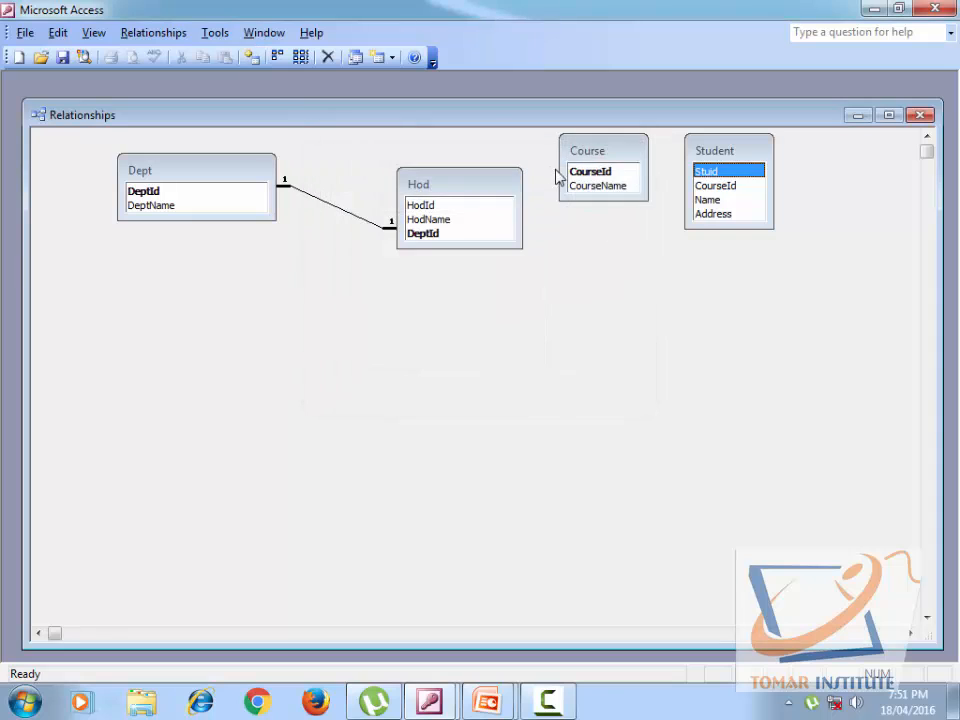
Step: Place the Course and Student field lists side by side below Dept and Hod, and enlarge both boxes
left_click_drag(586, 158, 171, 302)
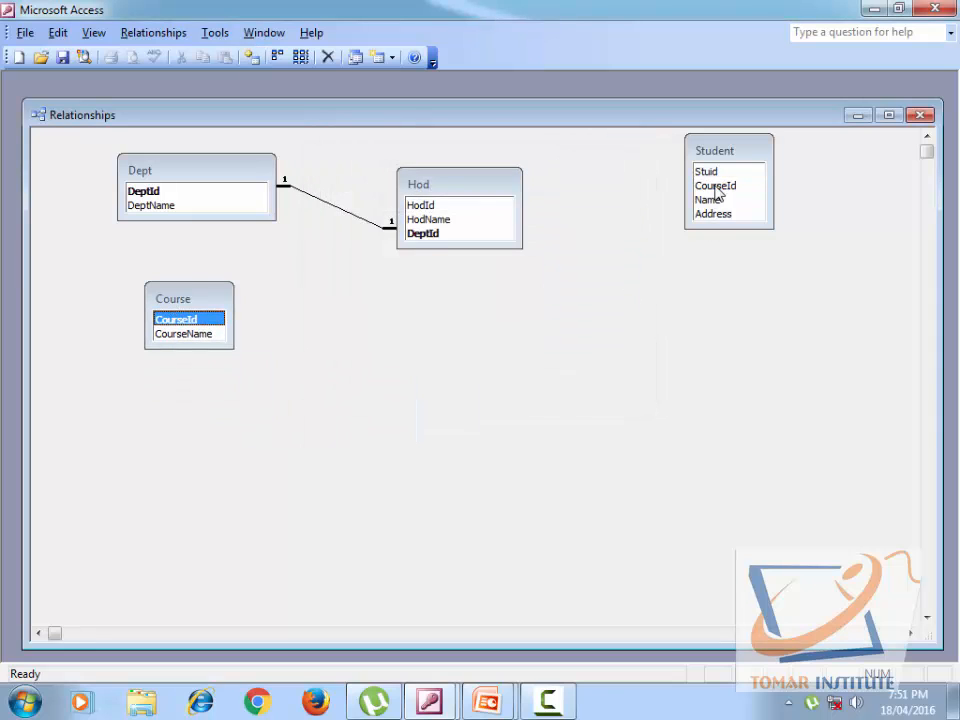
left_click_drag(724, 157, 375, 319)
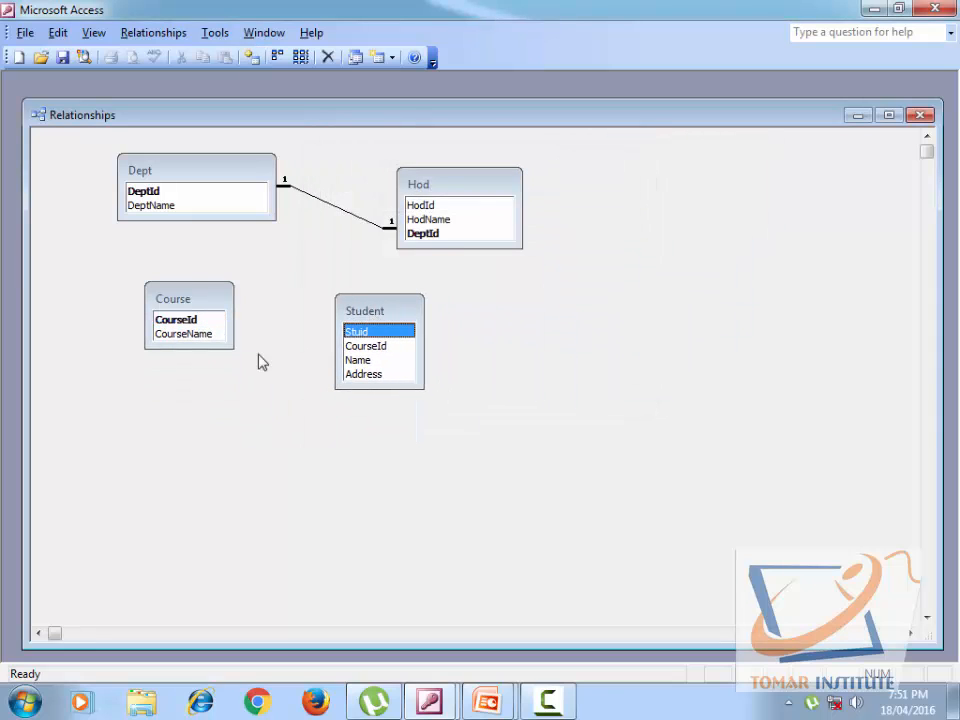
left_click_drag(235, 357, 269, 412)
left_click_drag(423, 389, 488, 430)
left_click_drag(417, 312, 474, 297)
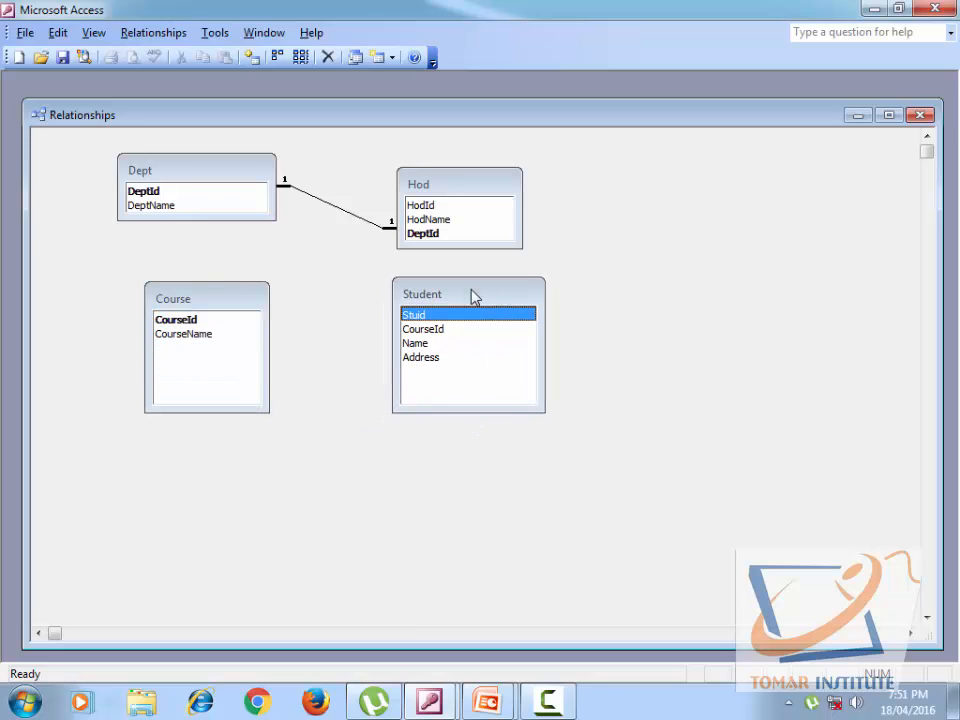
Step: Relate Course to Student on CourseId with referential integrity, cascade update and cascade delete enforced, and close the diagram with its layout saved
left_click(193, 322)
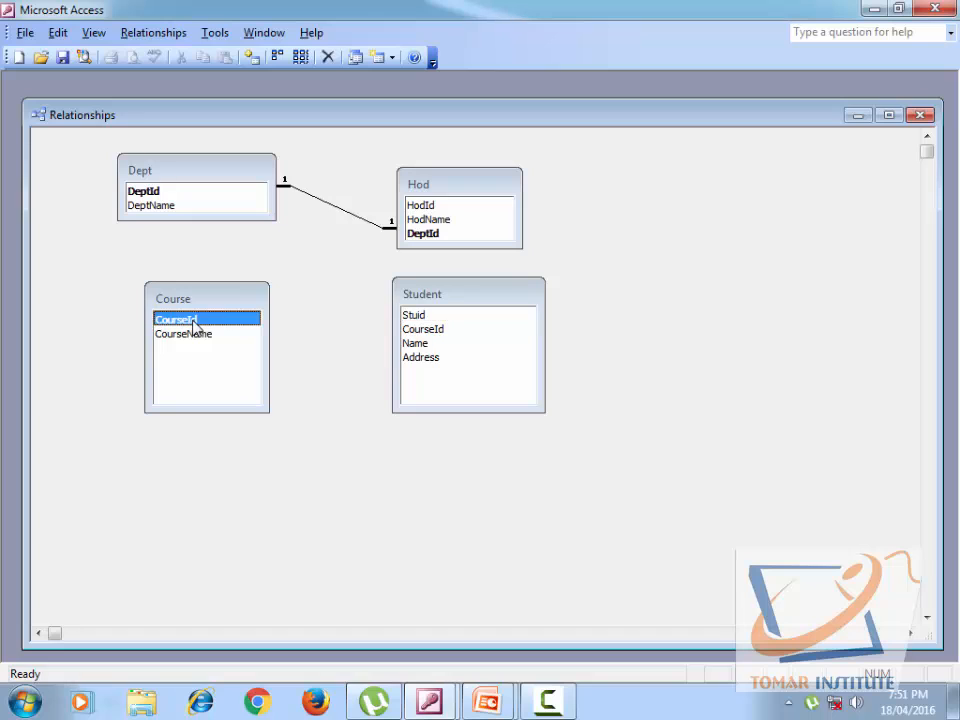
left_click_drag(193, 322, 411, 329)
left_click_drag(415, 329, 414, 328)
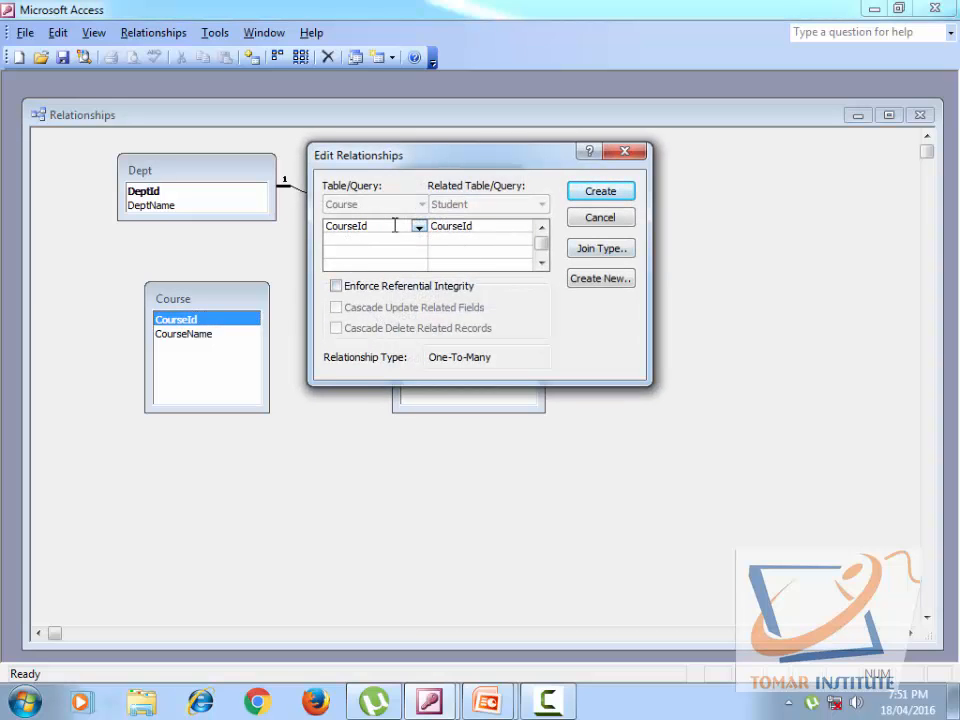
left_click(338, 290)
left_click(337, 308)
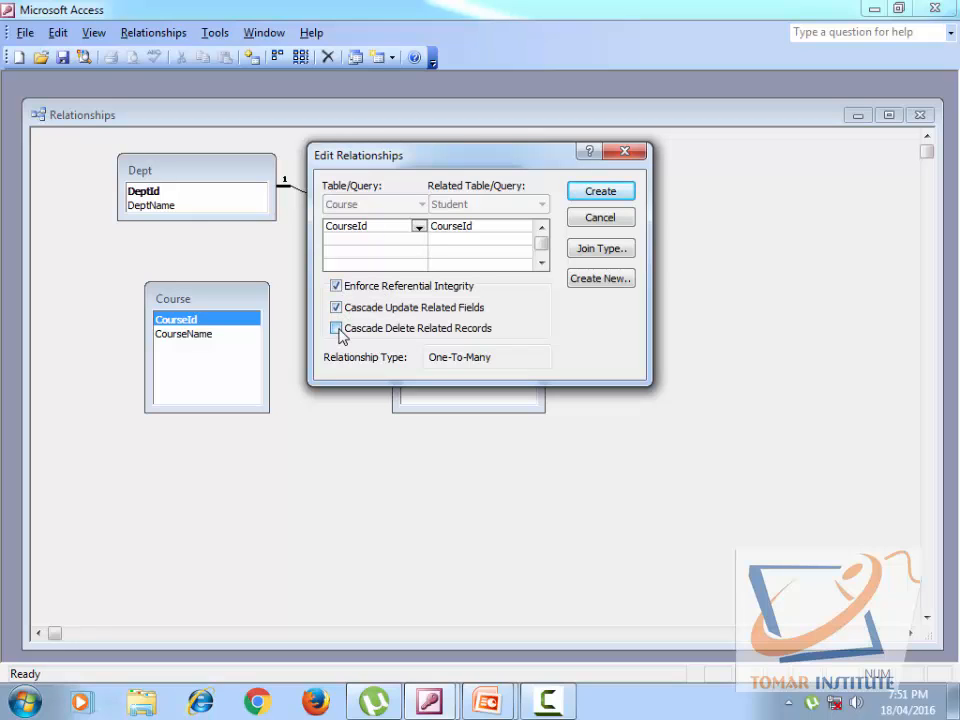
left_click(336, 328)
left_click(598, 193)
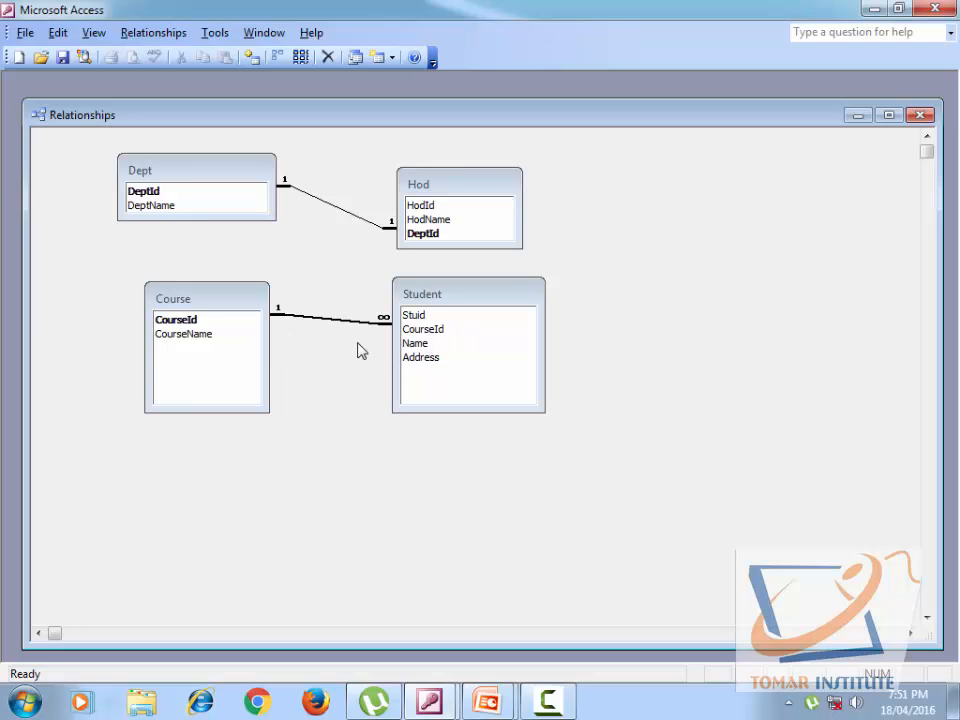
left_click(921, 115)
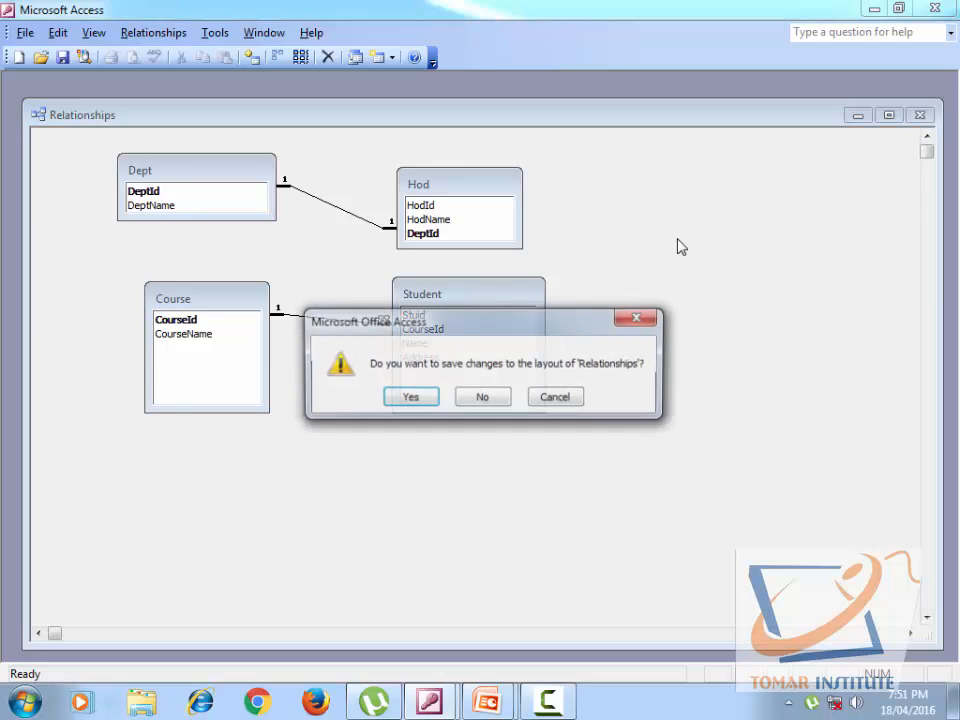
left_click(421, 399)
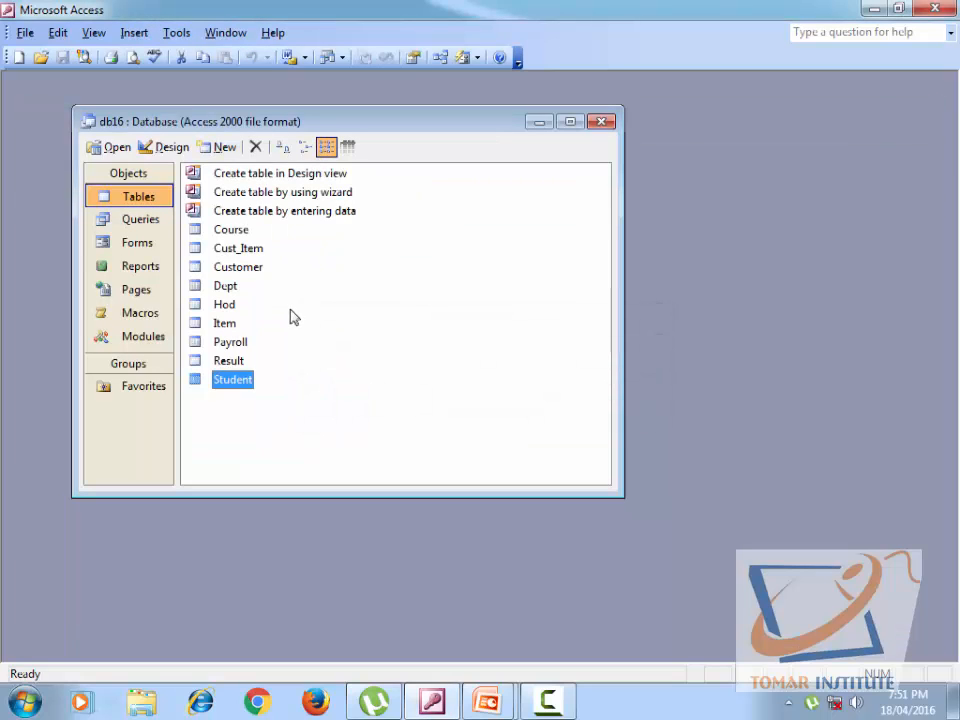
Step: Review the Student records, and in the Course records expand and collapse the DCA and PGDCA rows to examine their related students
double_click(240, 380)
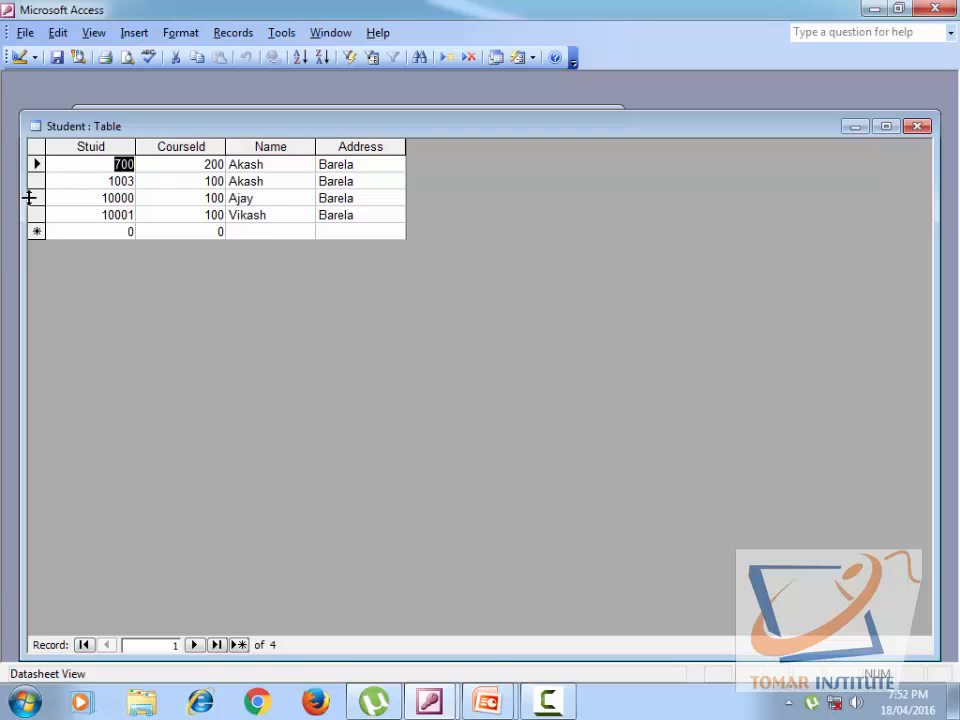
left_click(918, 126)
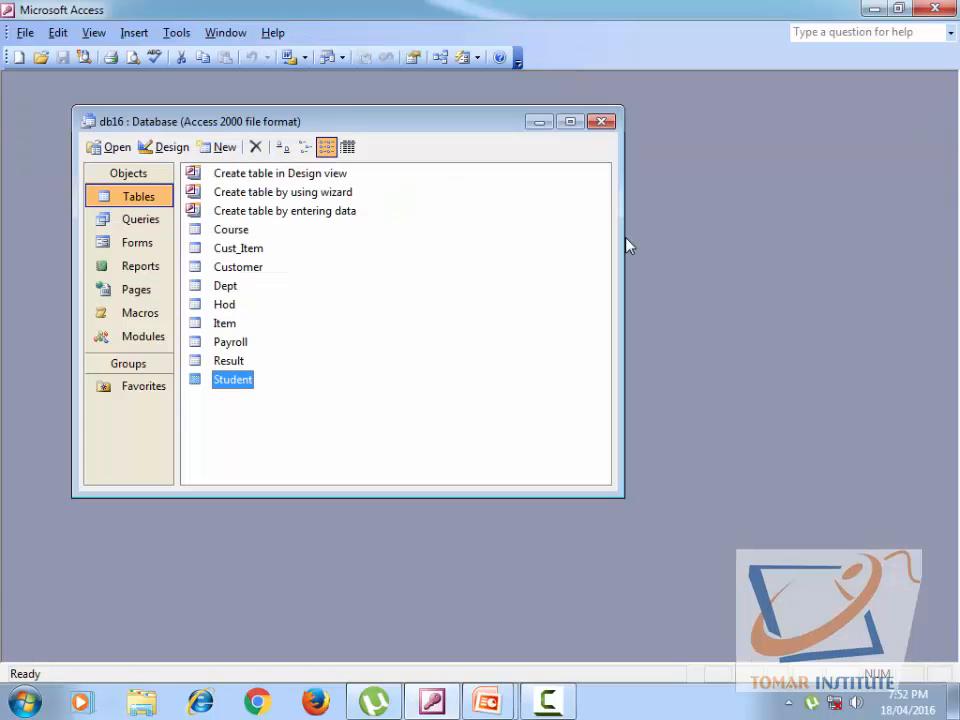
double_click(235, 237)
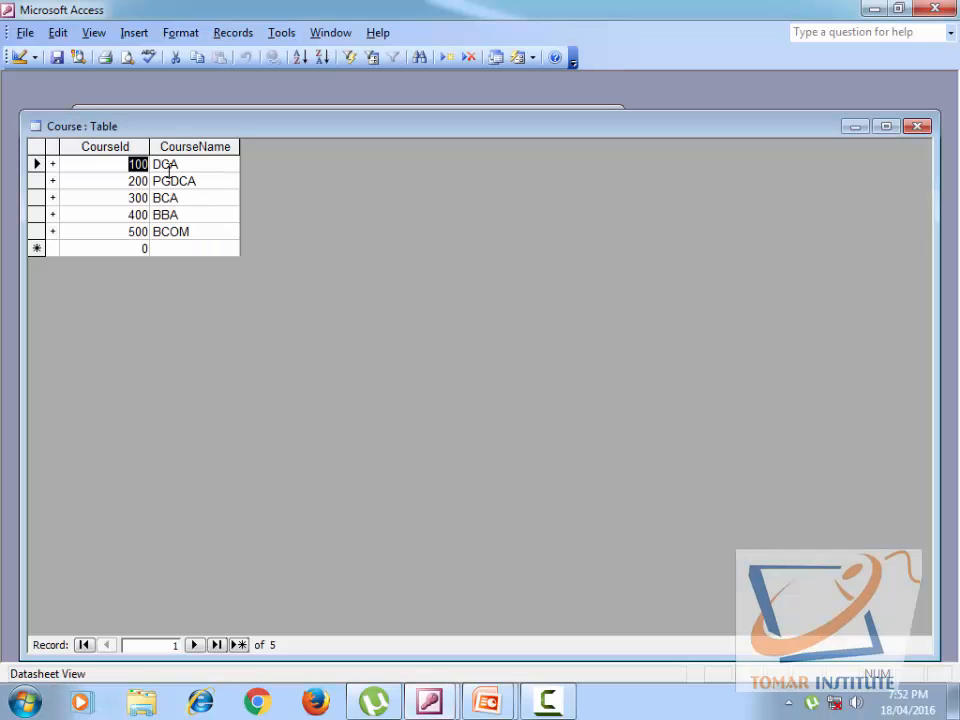
left_click(52, 166)
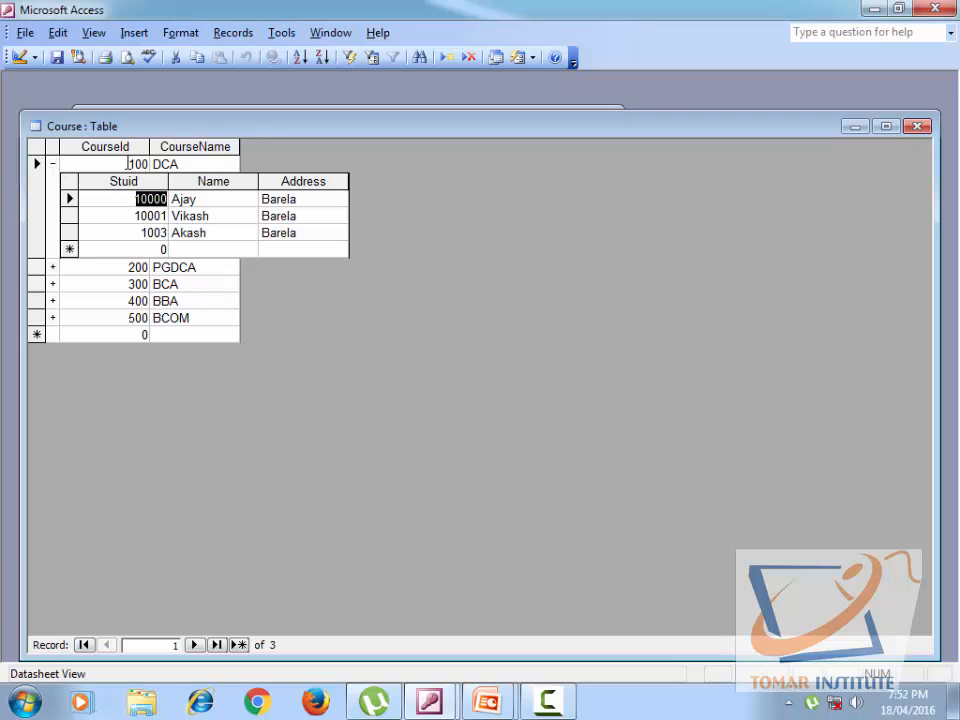
left_click(150, 164)
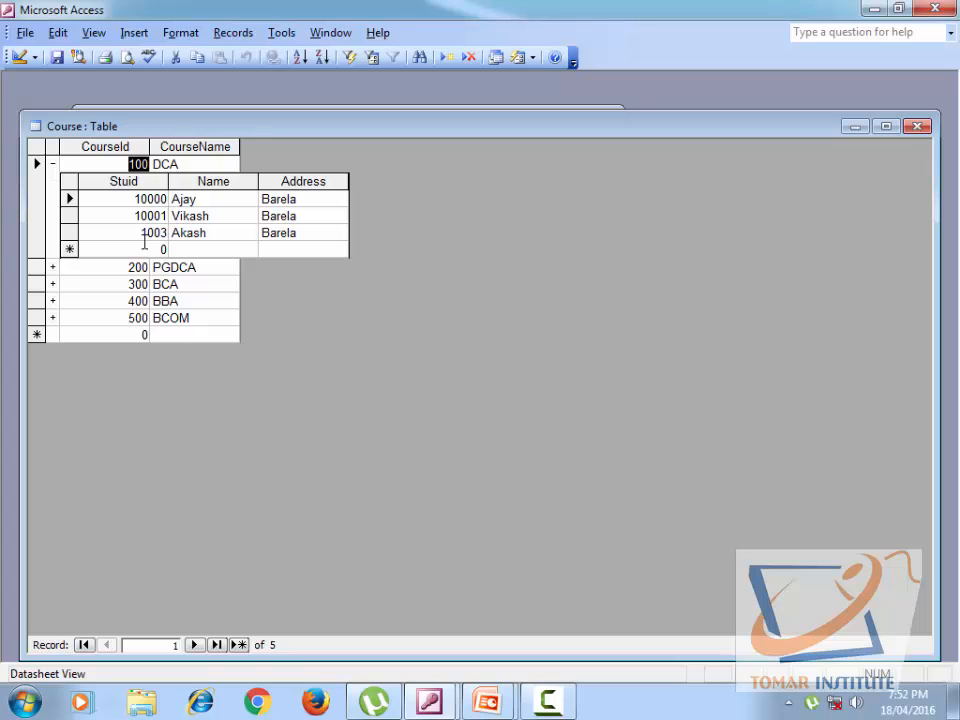
left_click(53, 165)
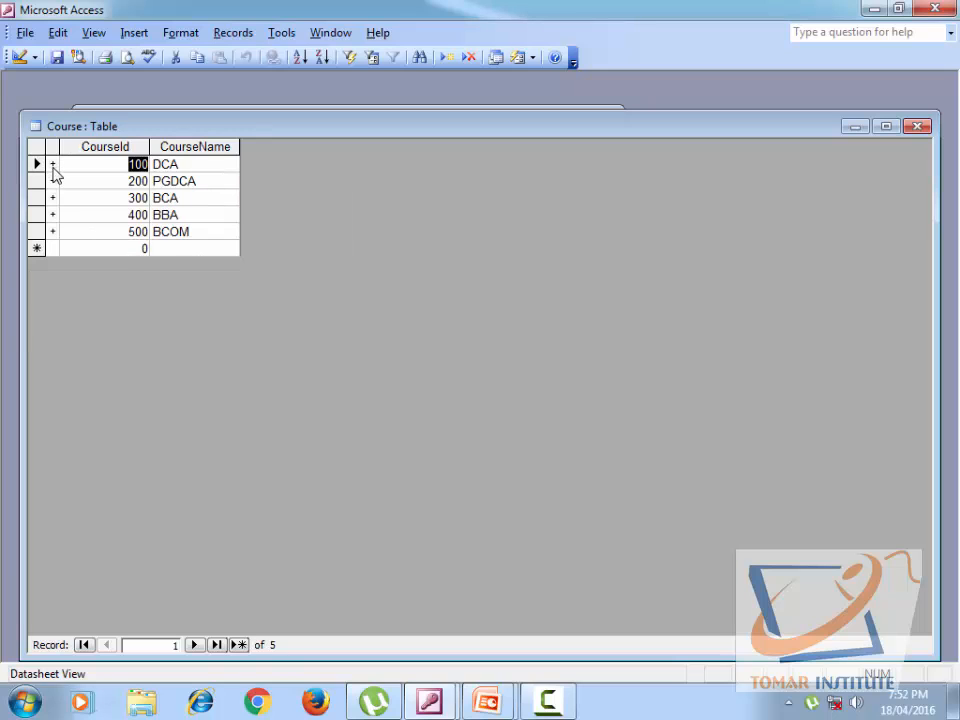
left_click(53, 181)
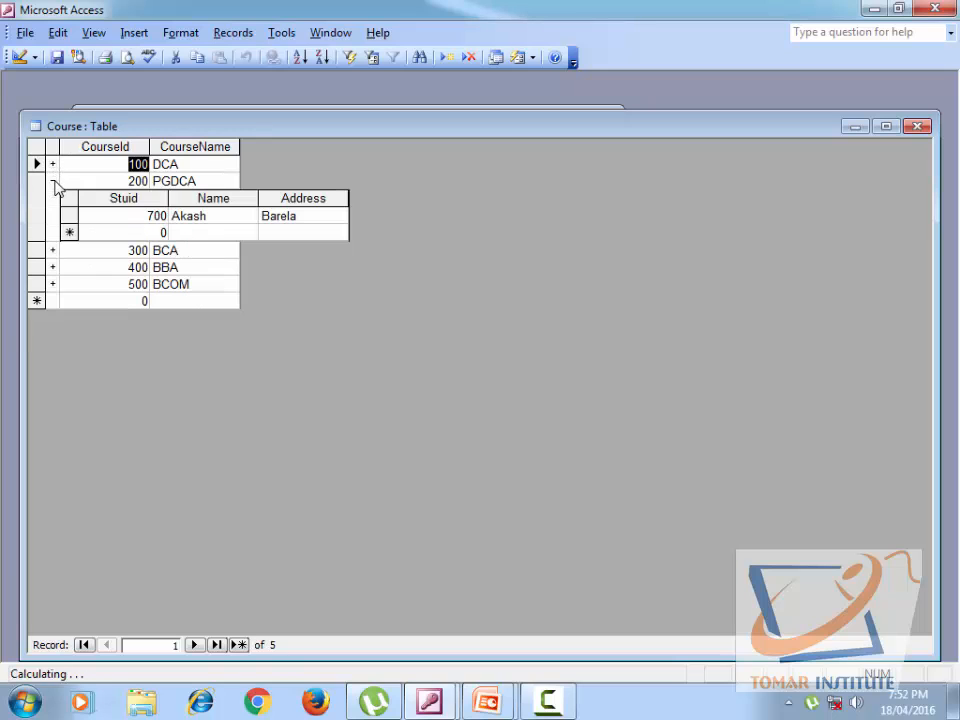
left_click(160, 232)
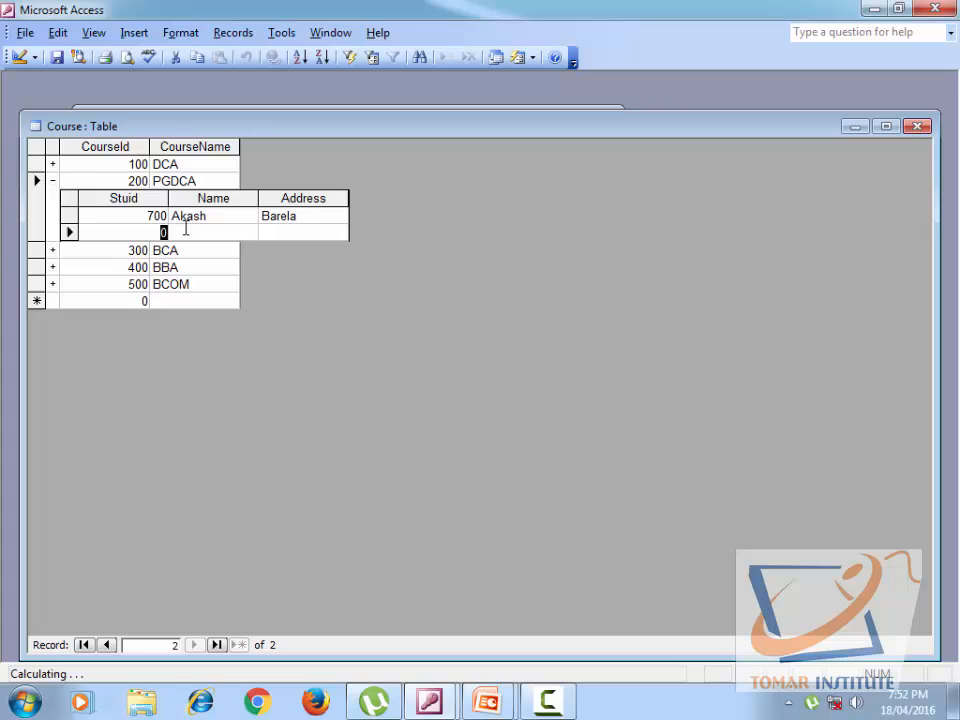
left_click(53, 182)
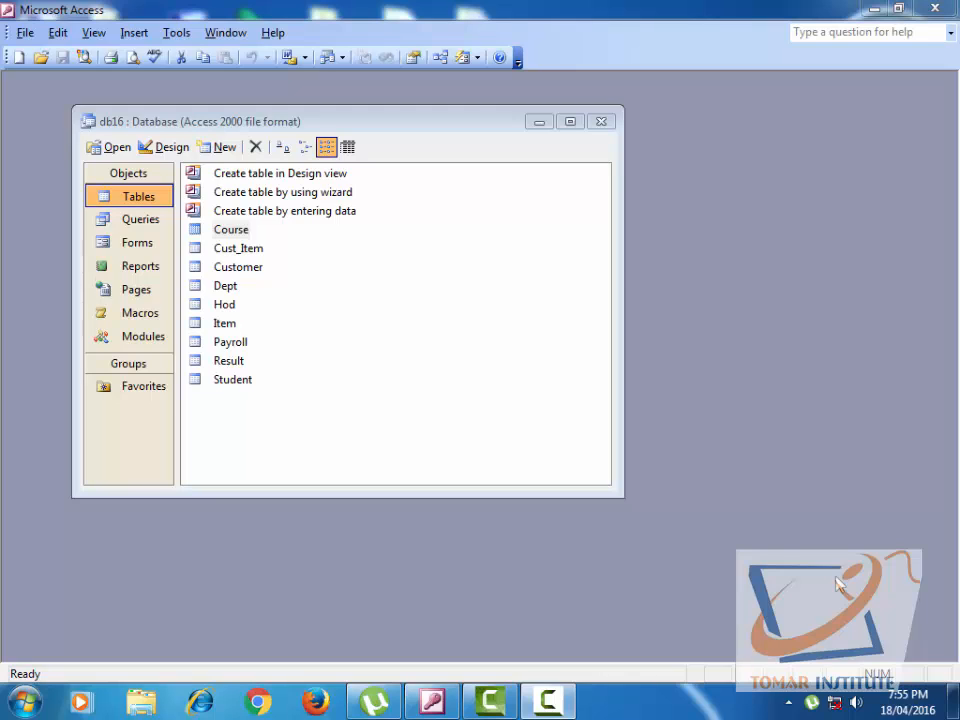
Step: Examine the Customer table's fields and the primary key on CustId in Design view, close it, and open the table's records
left_click(242, 267)
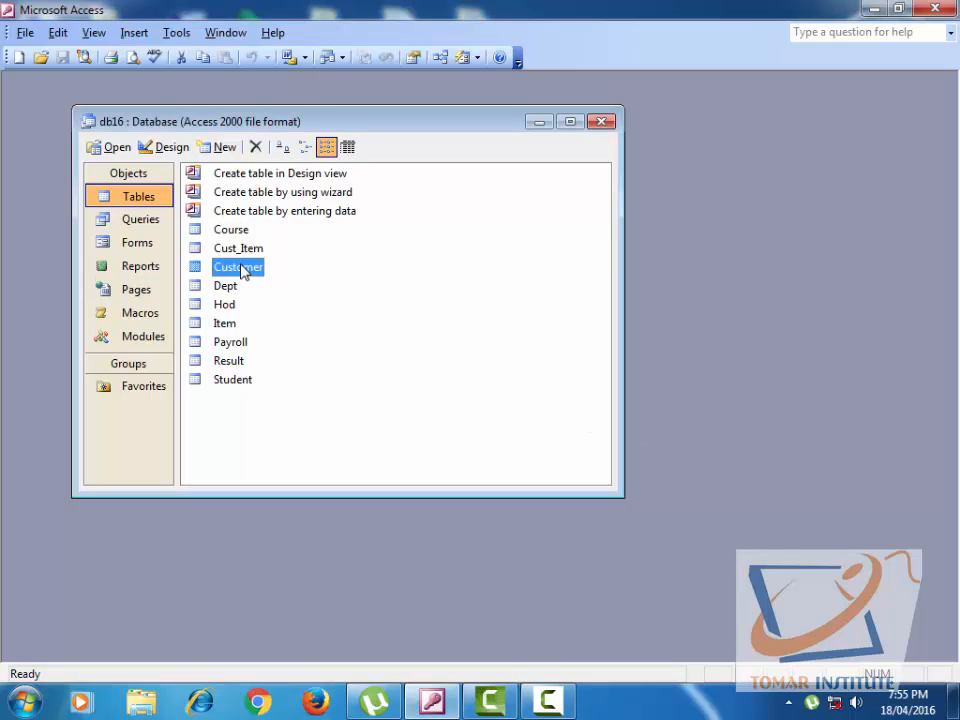
left_click(228, 326)
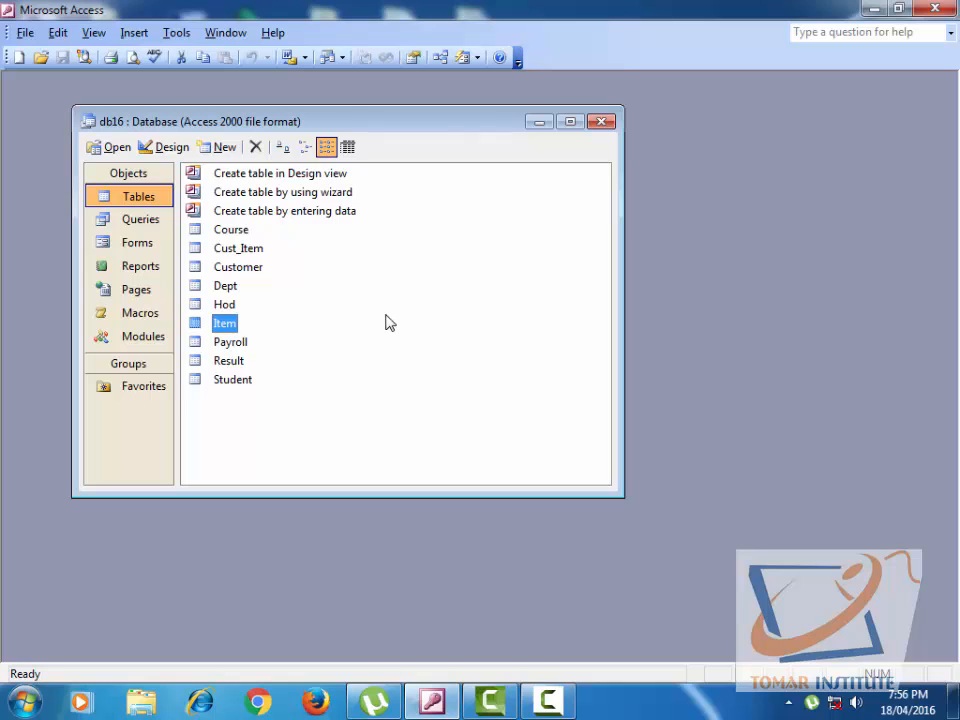
right_click(251, 273)
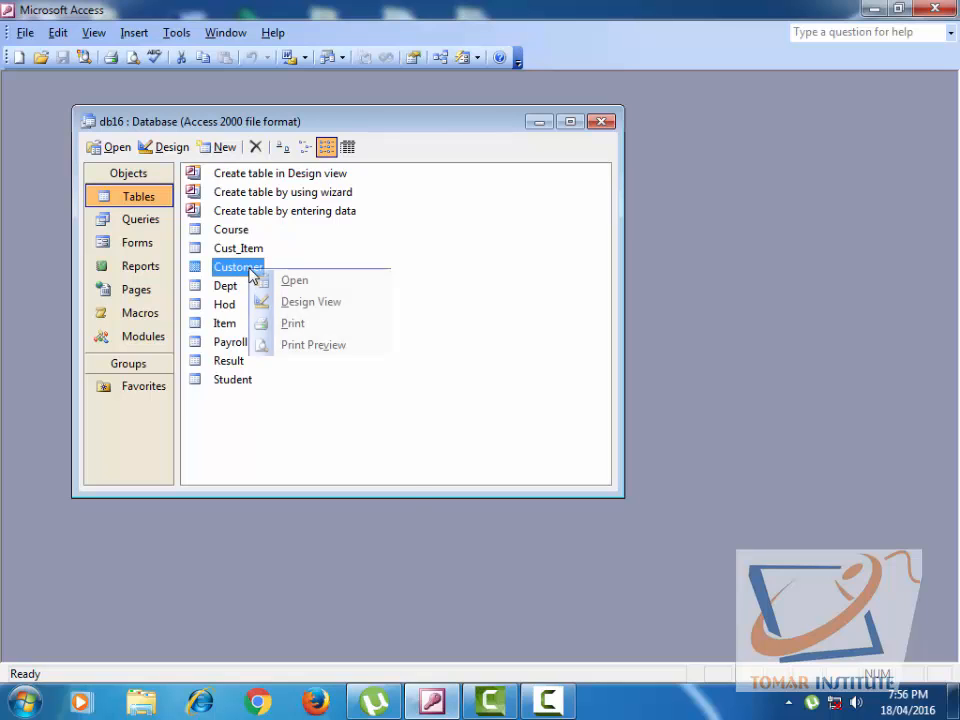
left_click(275, 305)
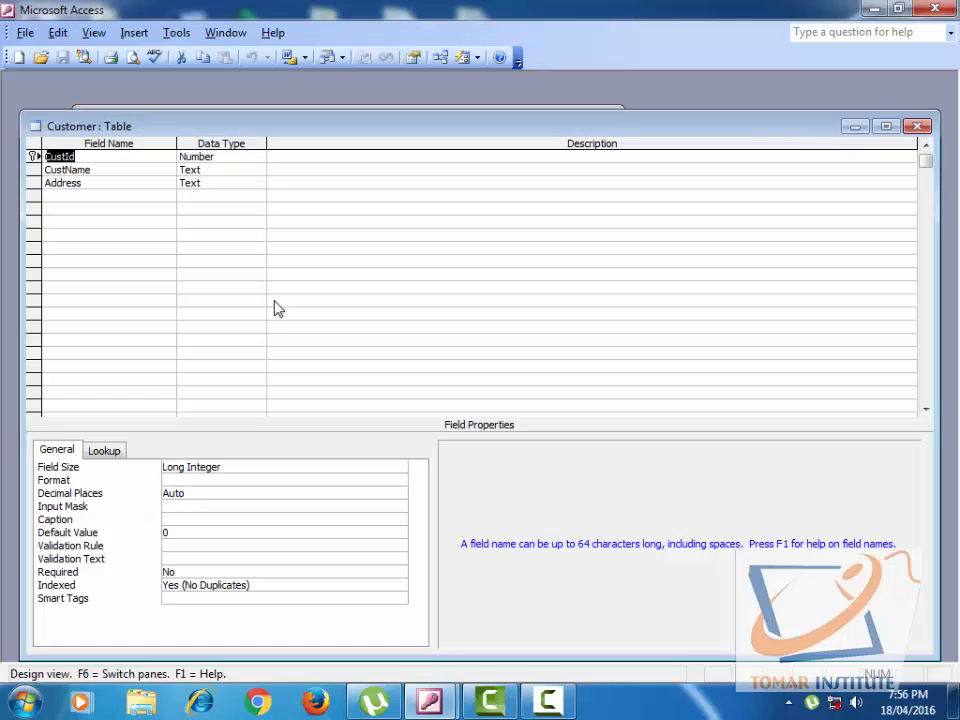
left_click(90, 158)
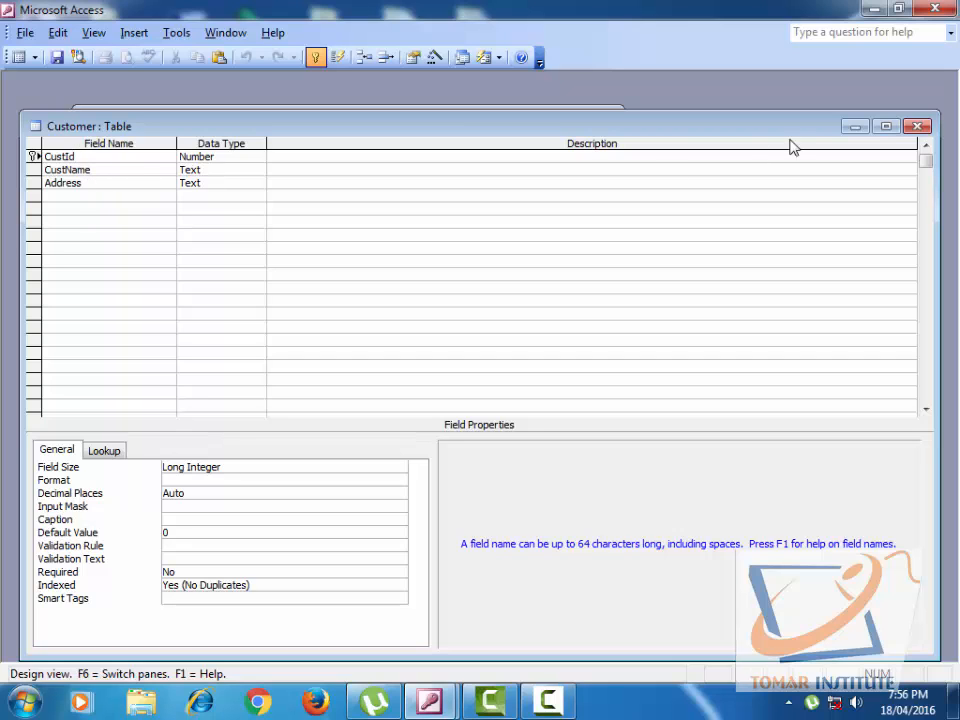
left_click(918, 127)
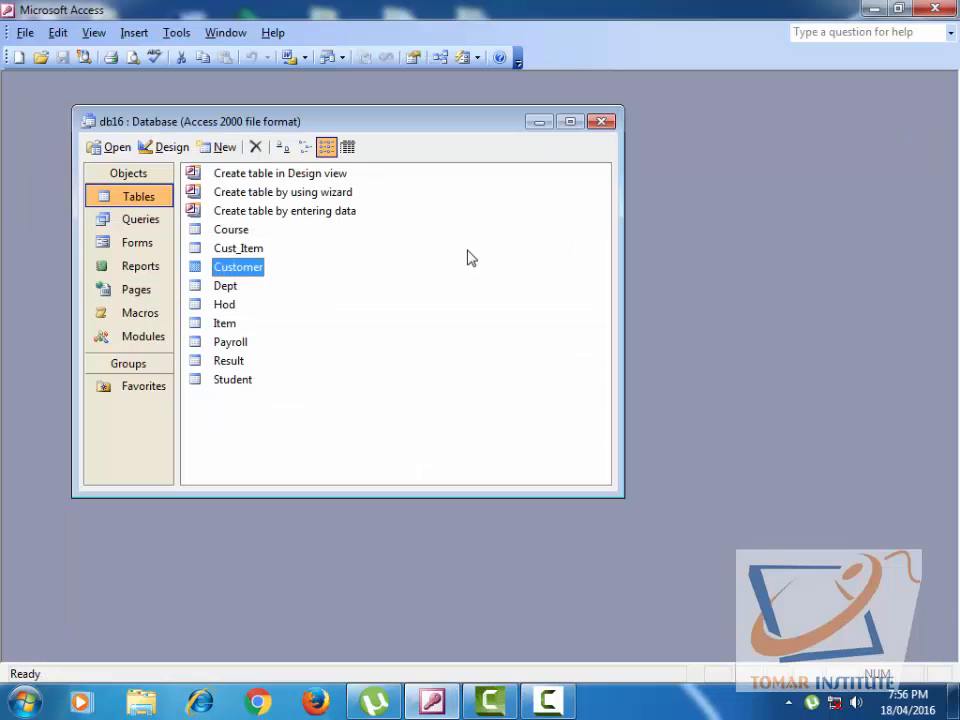
double_click(236, 268)
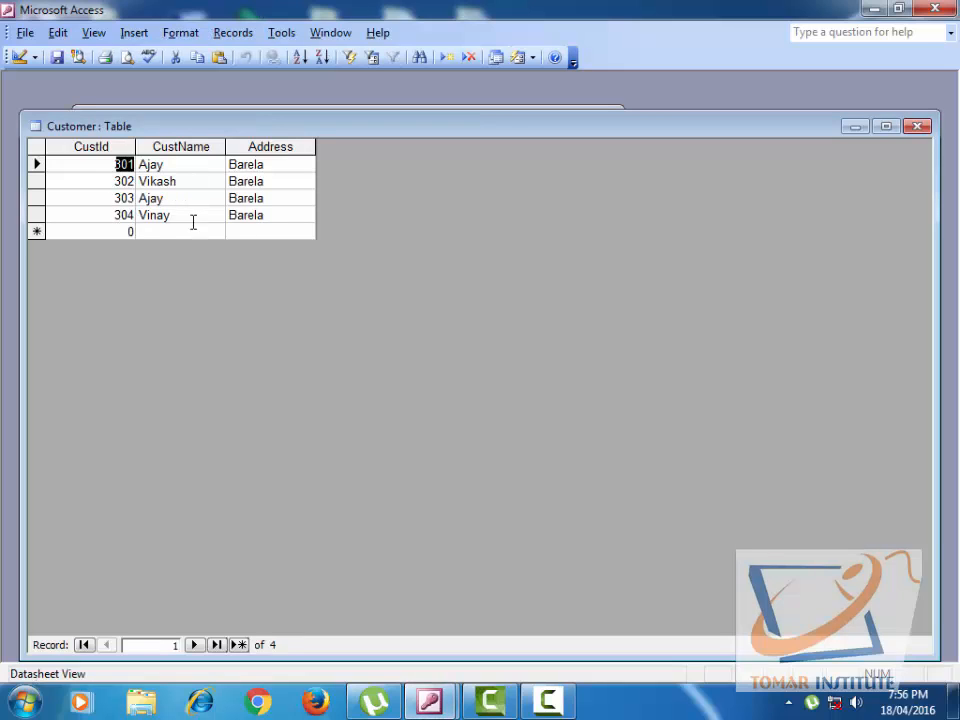
Step: Close the Customer records, examine the Item table's fields and primary key in Design view, and close it
left_click(918, 127)
right_click(231, 327)
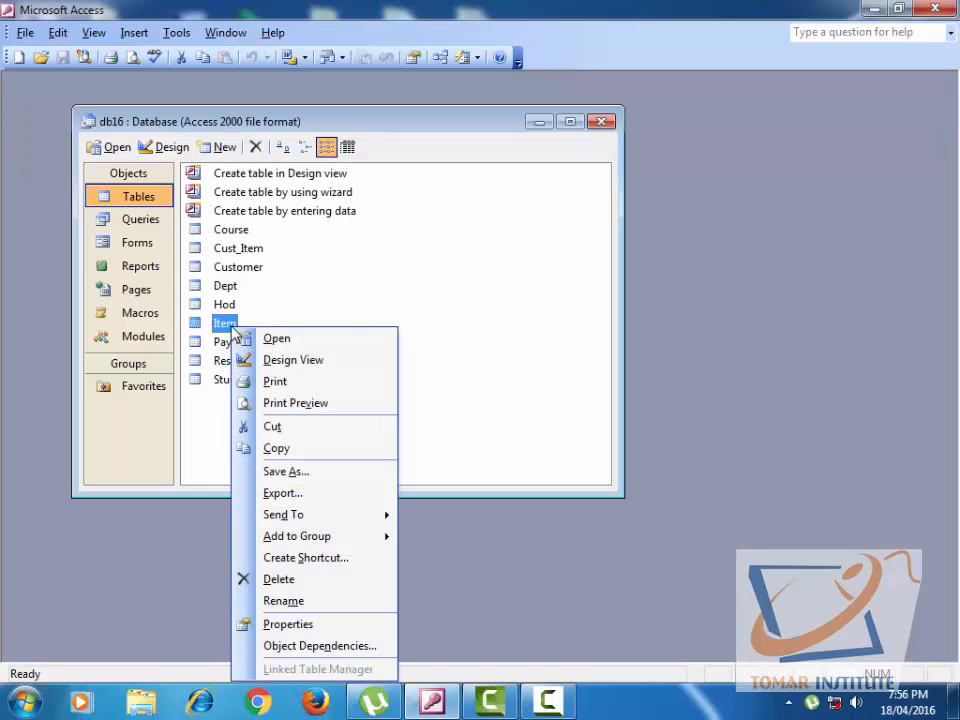
left_click(262, 358)
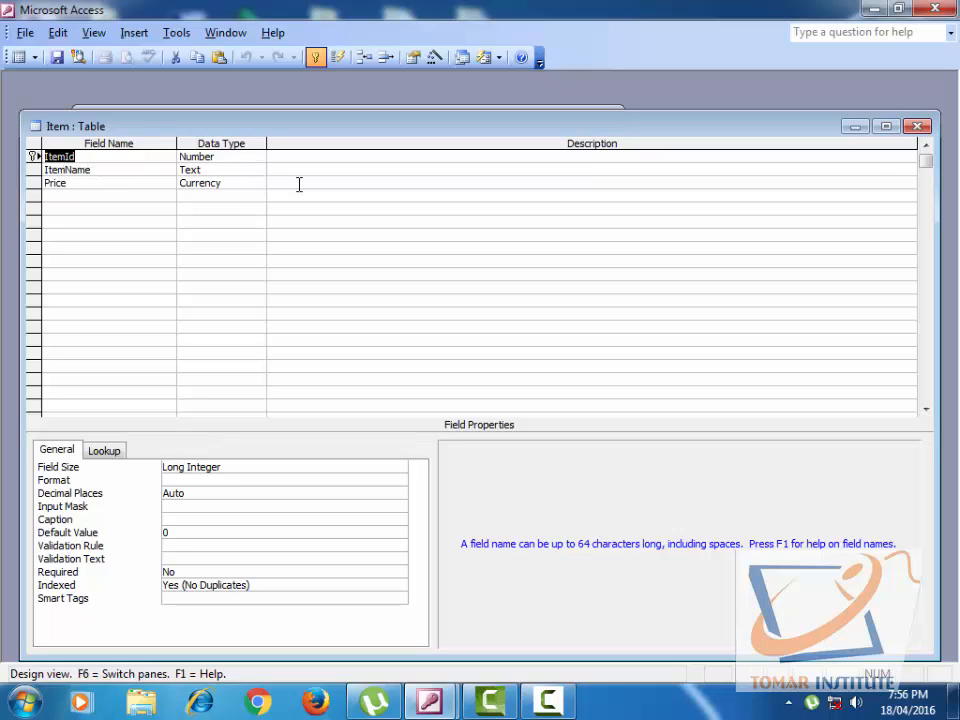
left_click(917, 126)
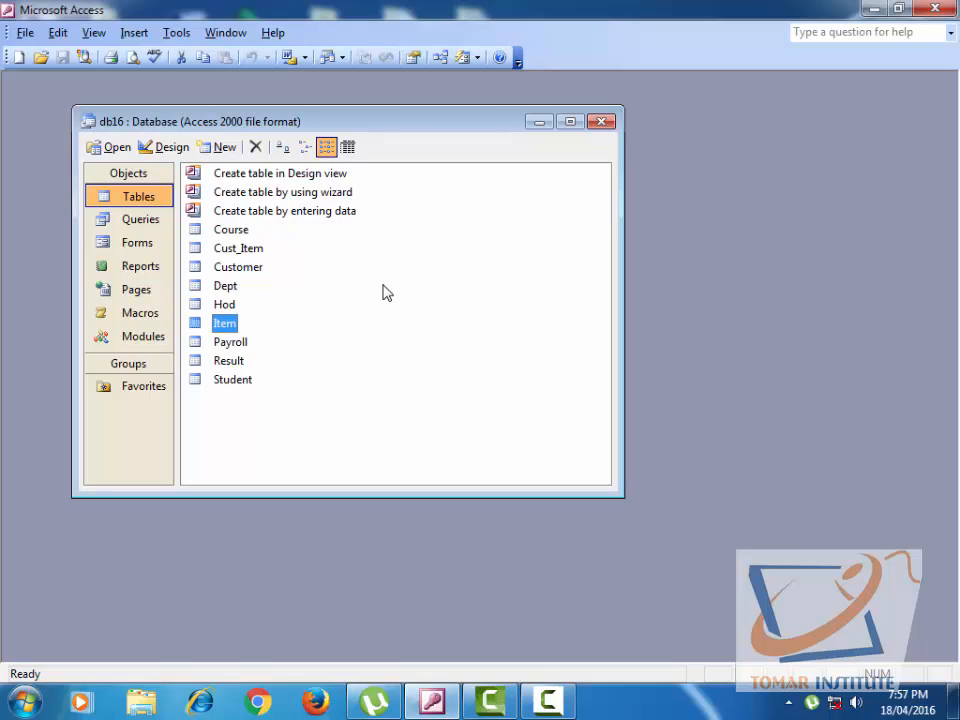
Step: Examine the CustId and ItemId fields of the Cust_Item table in Design view, and close it
left_click(243, 252)
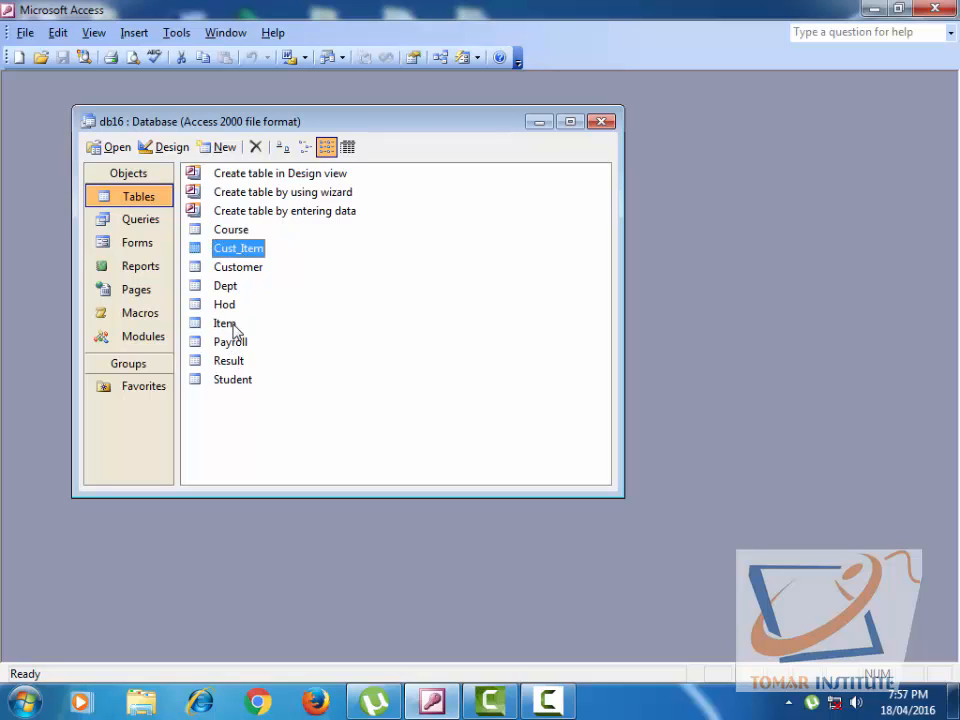
right_click(240, 250)
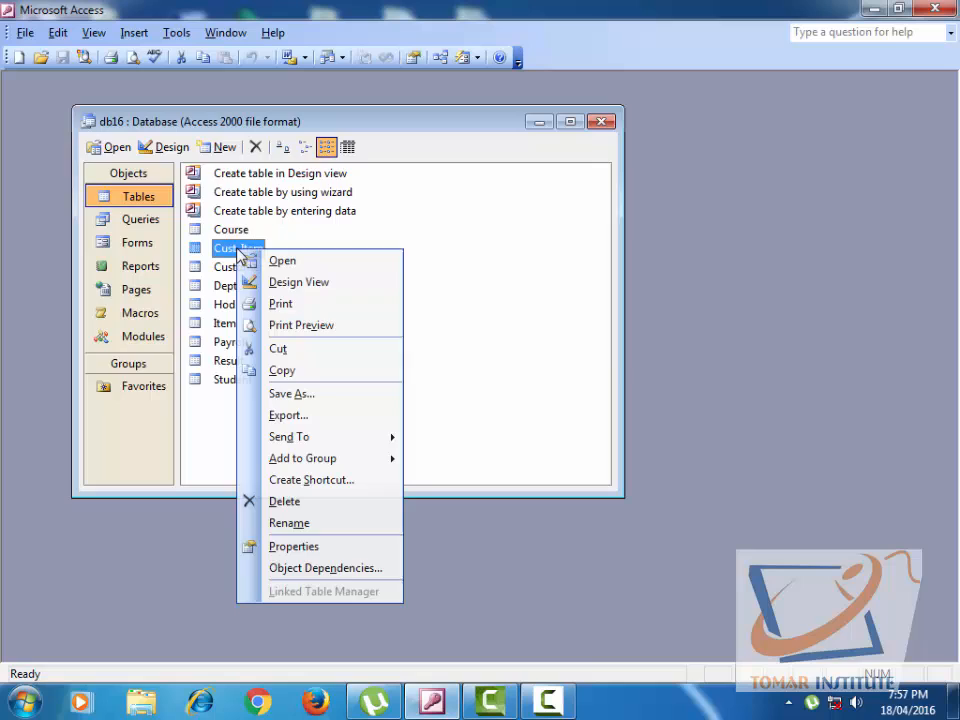
left_click(278, 281)
left_click(104, 162)
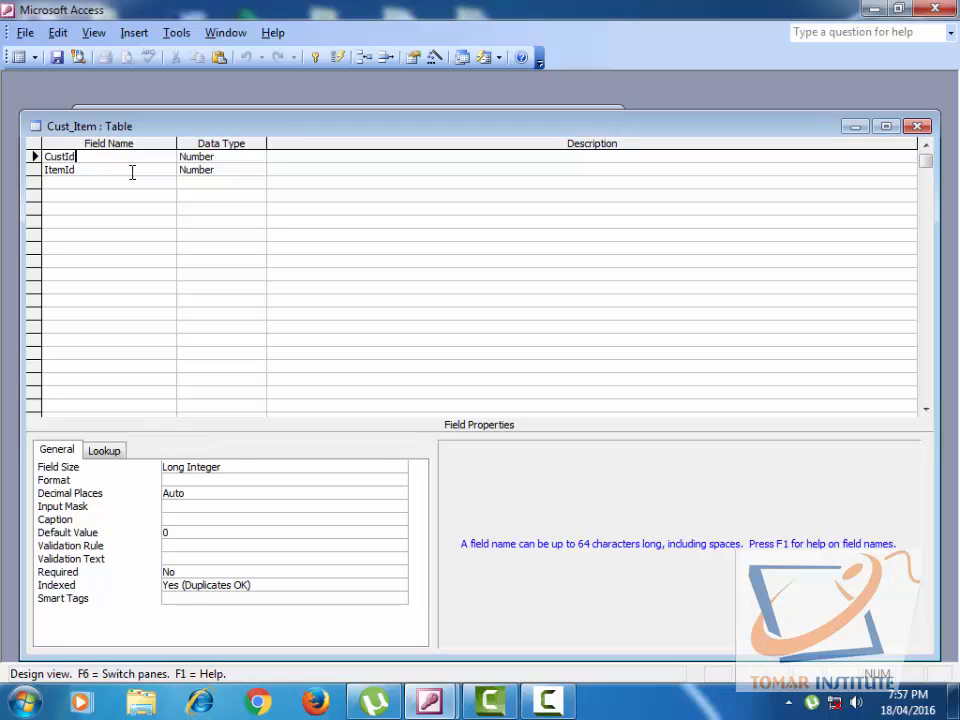
left_click_drag(97, 161, 25, 156)
left_click_drag(80, 171, 190, 185)
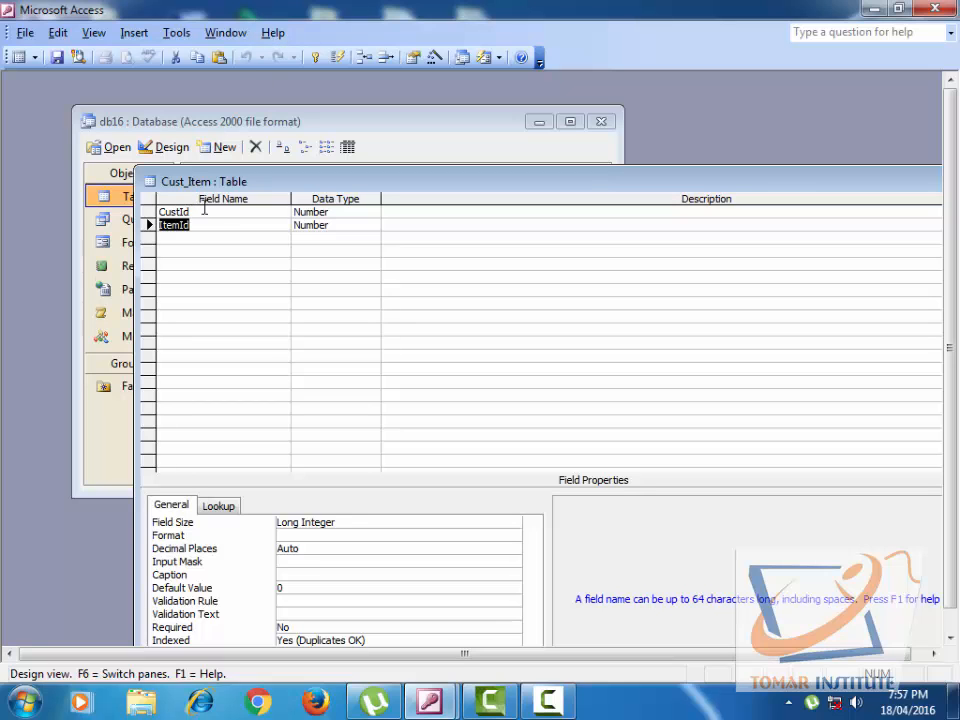
left_click_drag(768, 187, 654, 178)
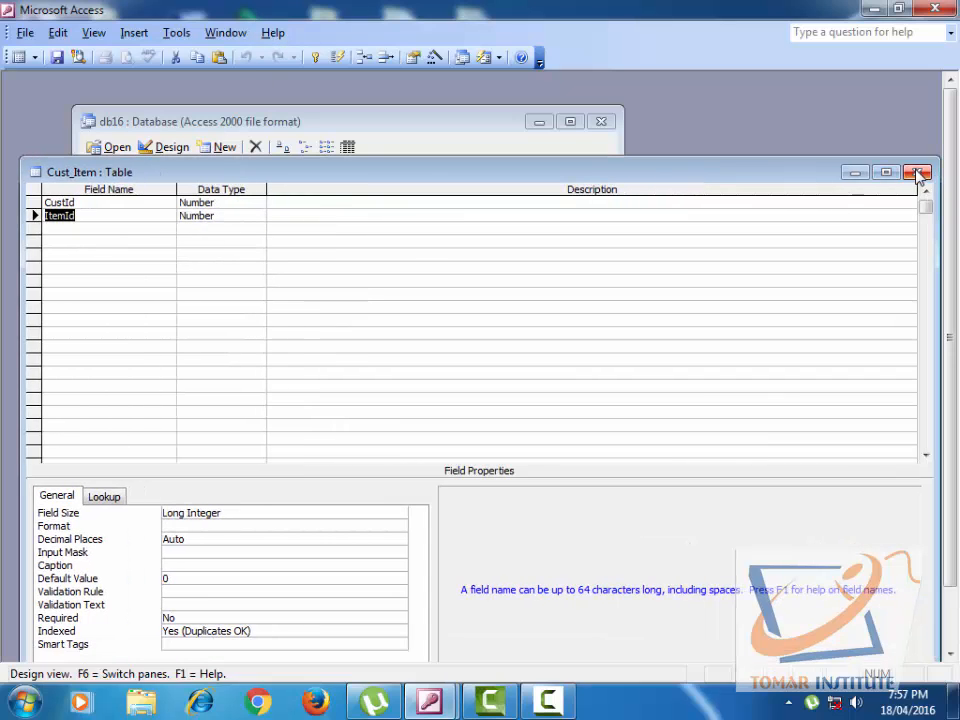
left_click(920, 174)
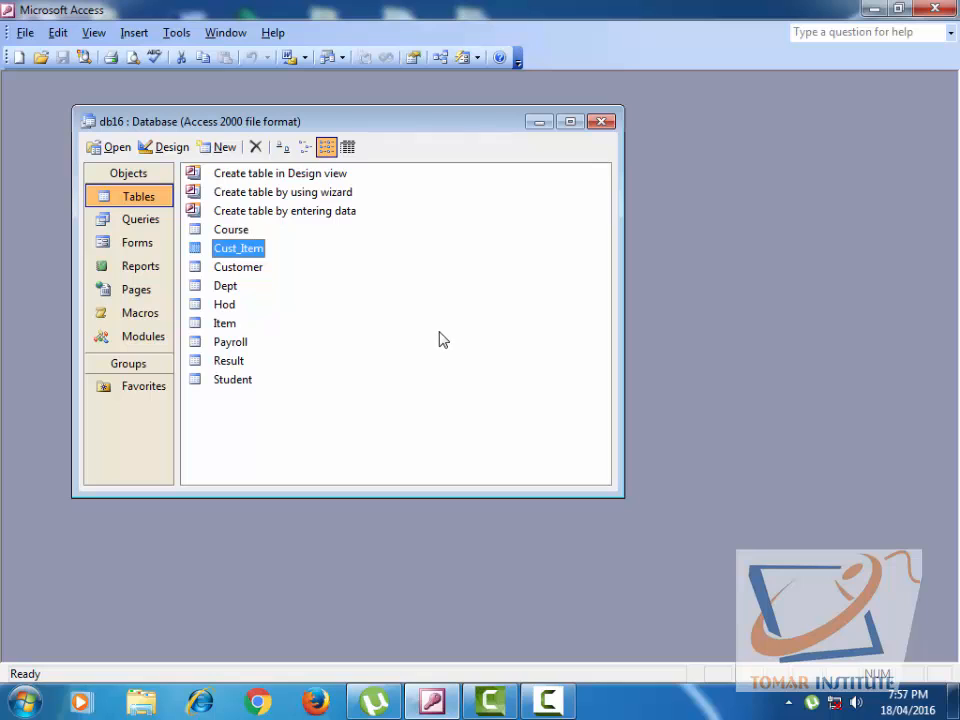
Step: Open the relationships diagram and add the Customer, Item and Cust_Item tables to it
left_click(178, 36)
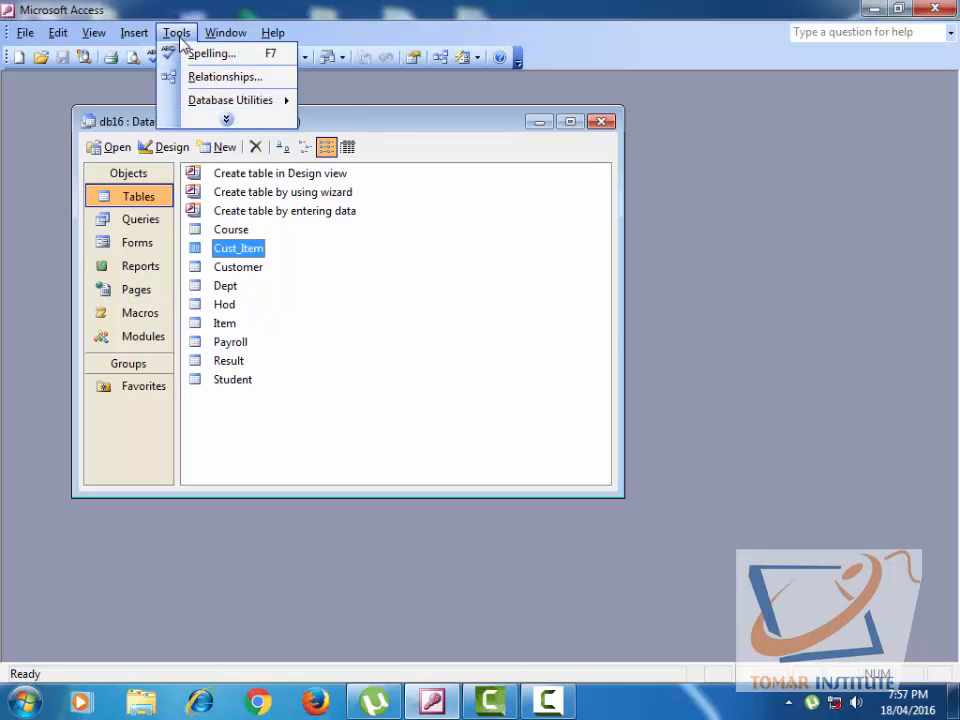
left_click(215, 77)
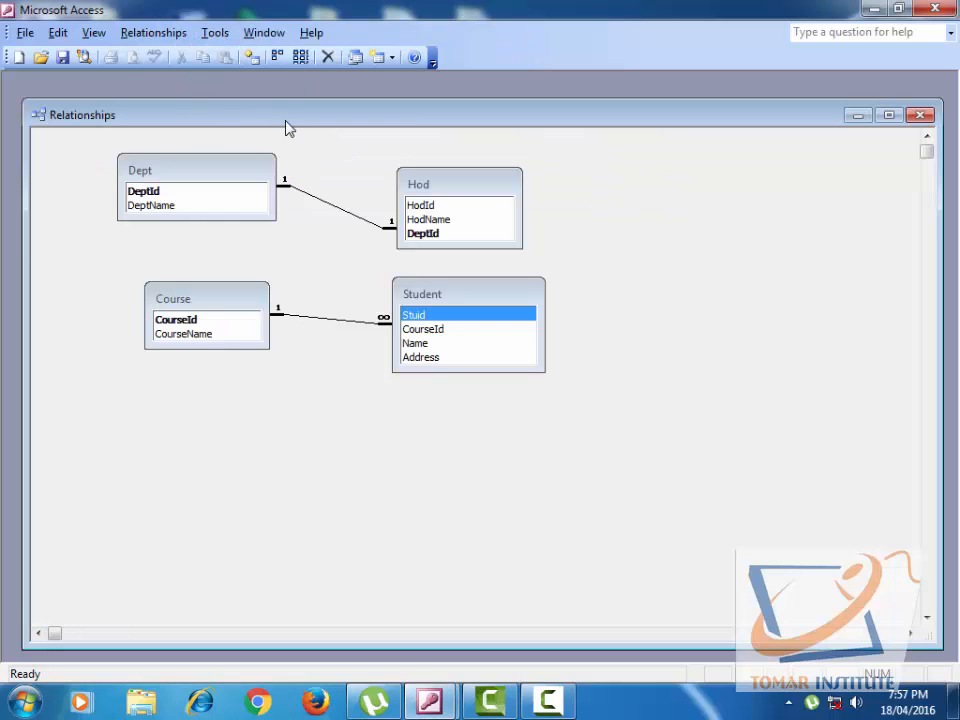
left_click(255, 60)
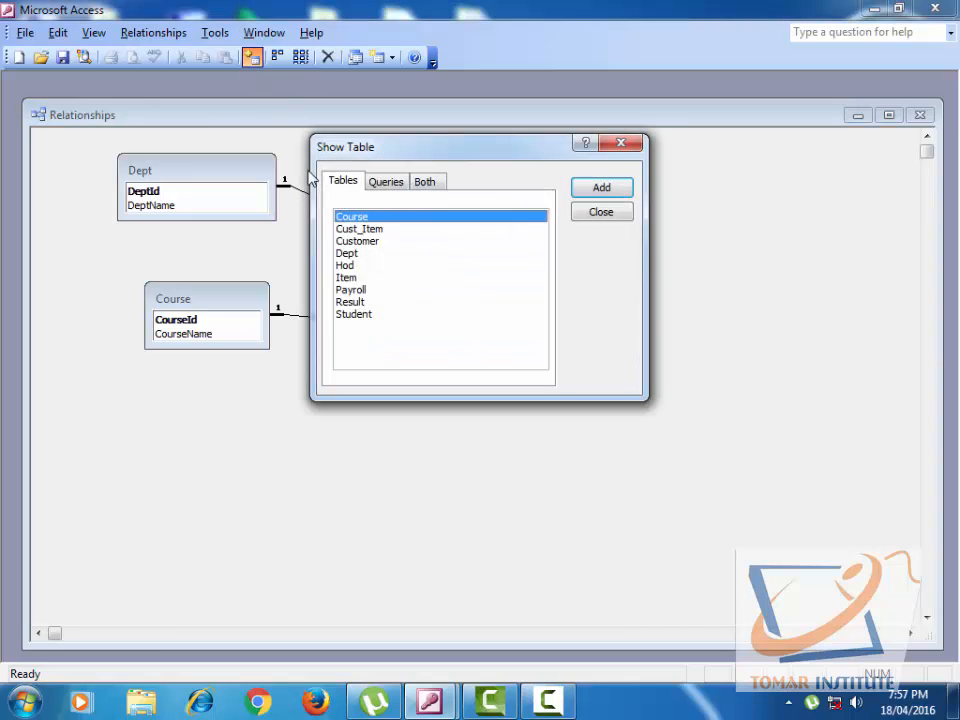
left_click(369, 242)
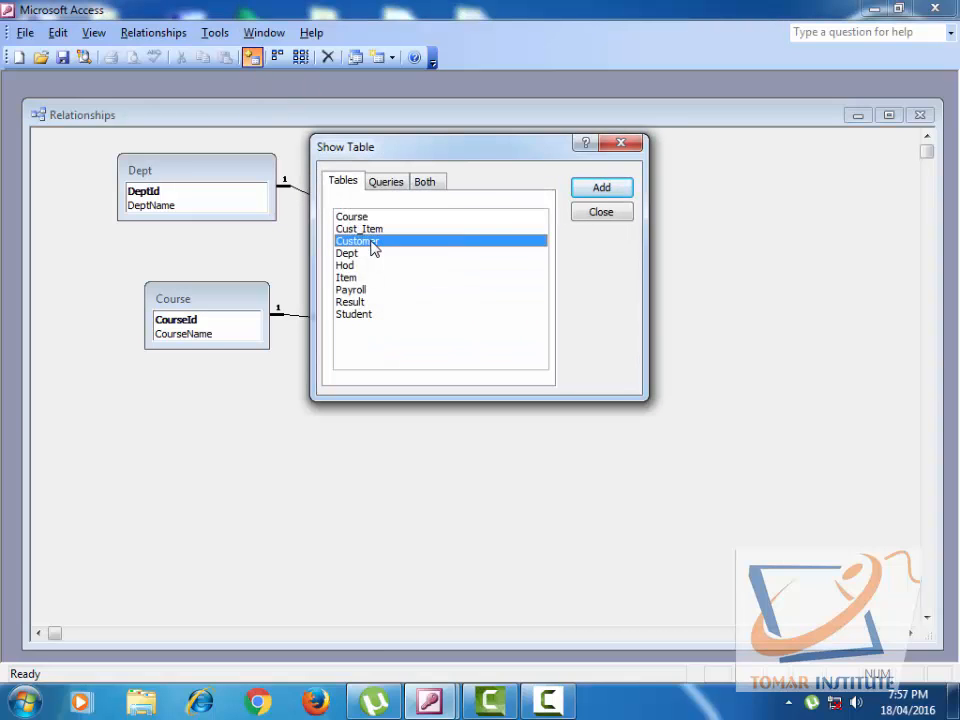
left_click(592, 192)
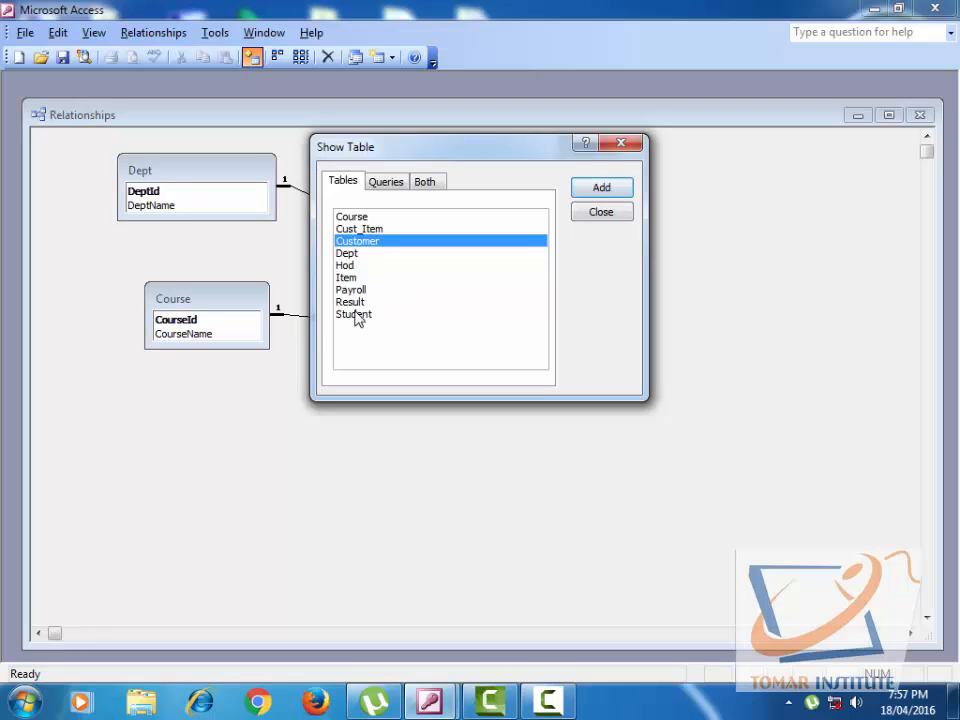
left_click(346, 277)
left_click(613, 196)
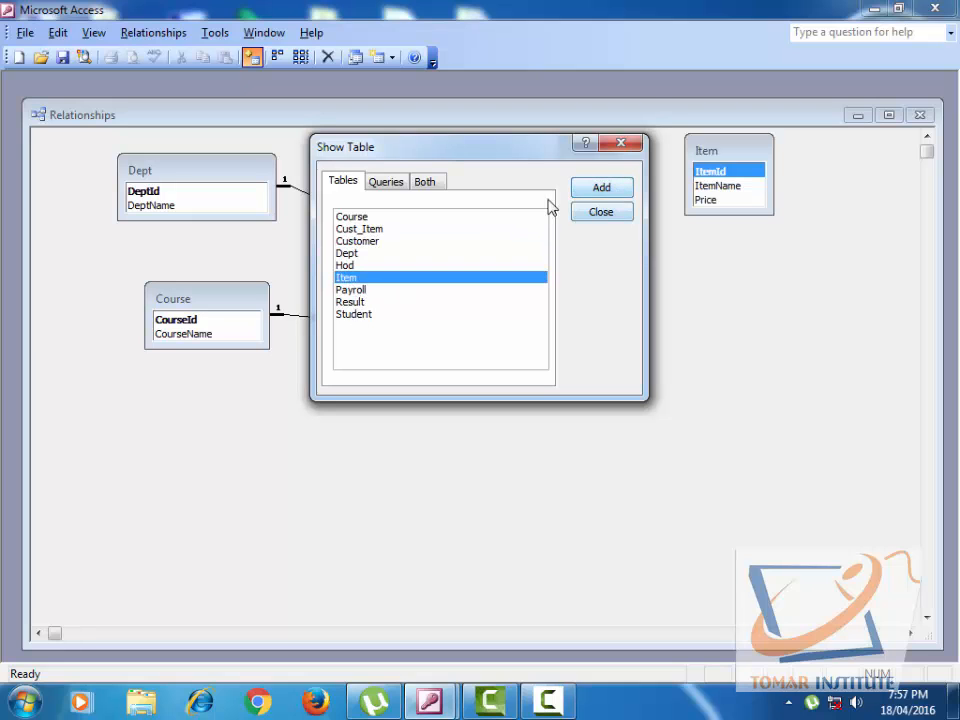
left_click_drag(506, 153, 665, 346)
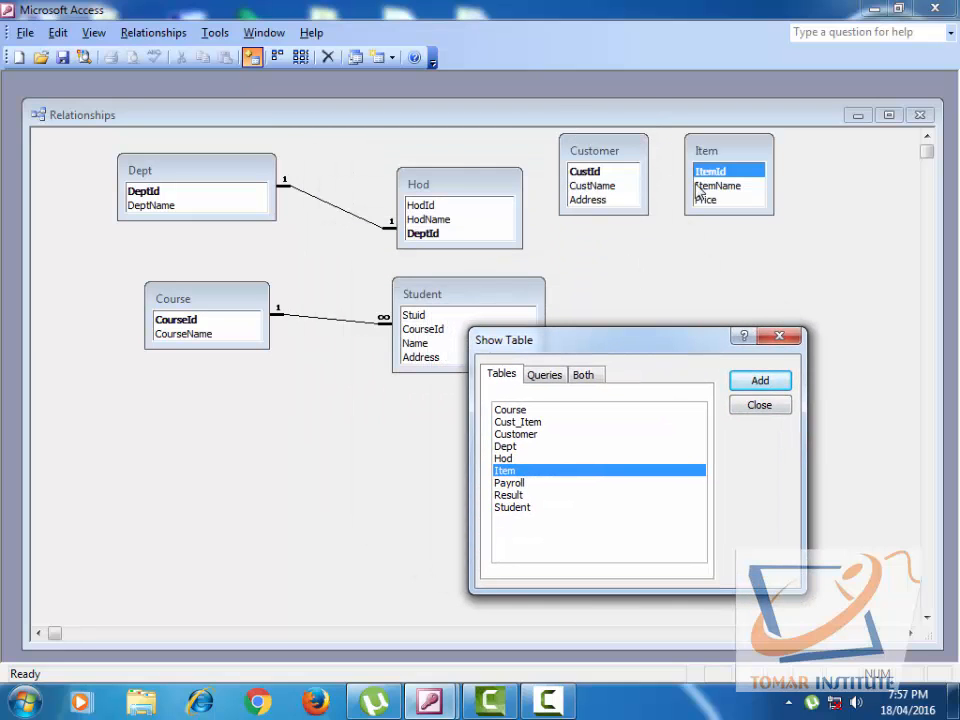
left_click(523, 425)
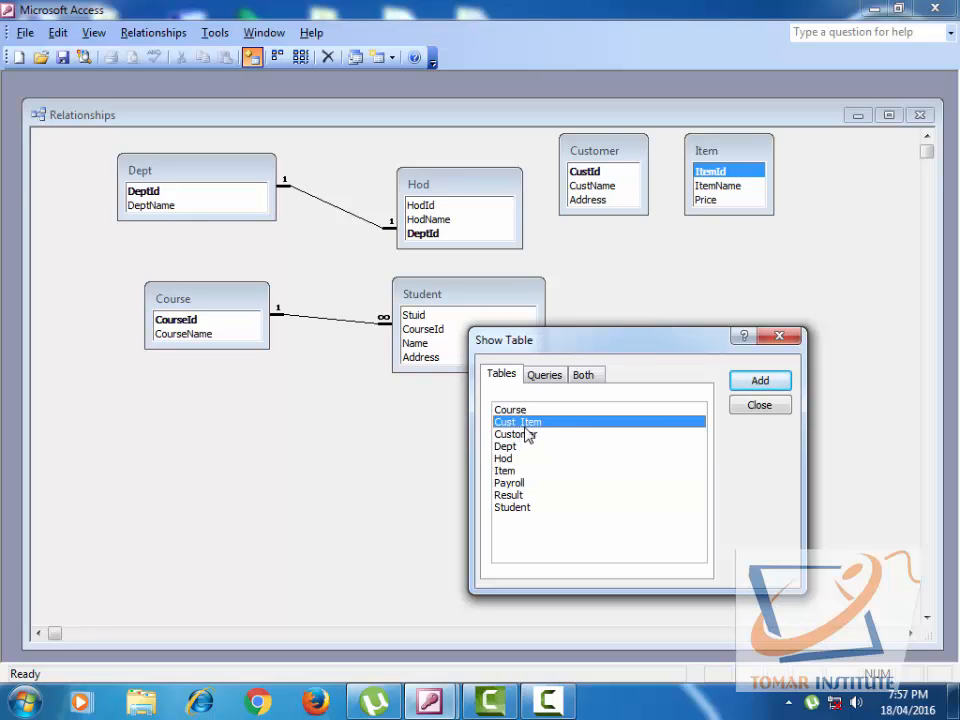
left_click(756, 381)
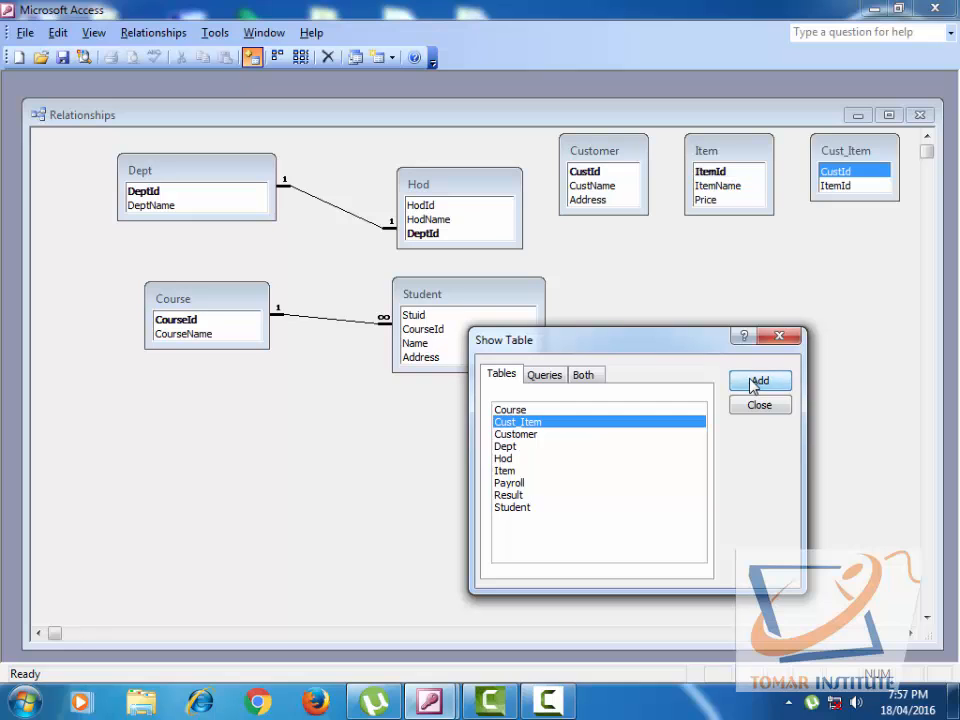
left_click(767, 408)
Step: Place the Customer, Cust_Item and Item field lists in a row below Course and Student, with Cust_Item in the middle, and enlarge all three boxes
left_click_drag(604, 157, 195, 400)
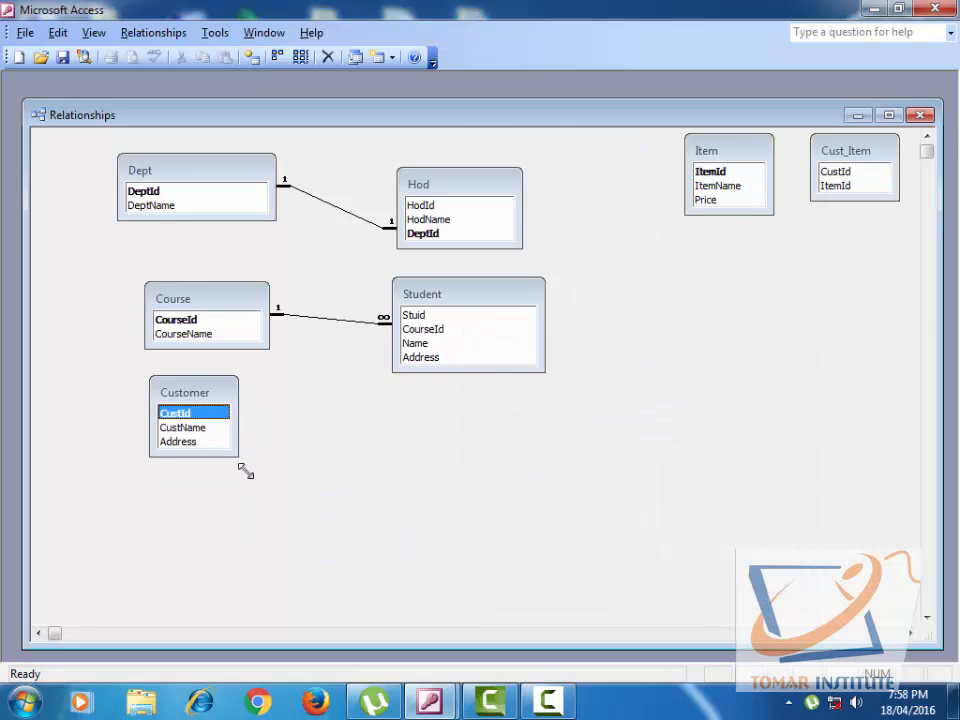
left_click_drag(239, 458, 282, 515)
left_click_drag(200, 392, 184, 452)
left_click(714, 171)
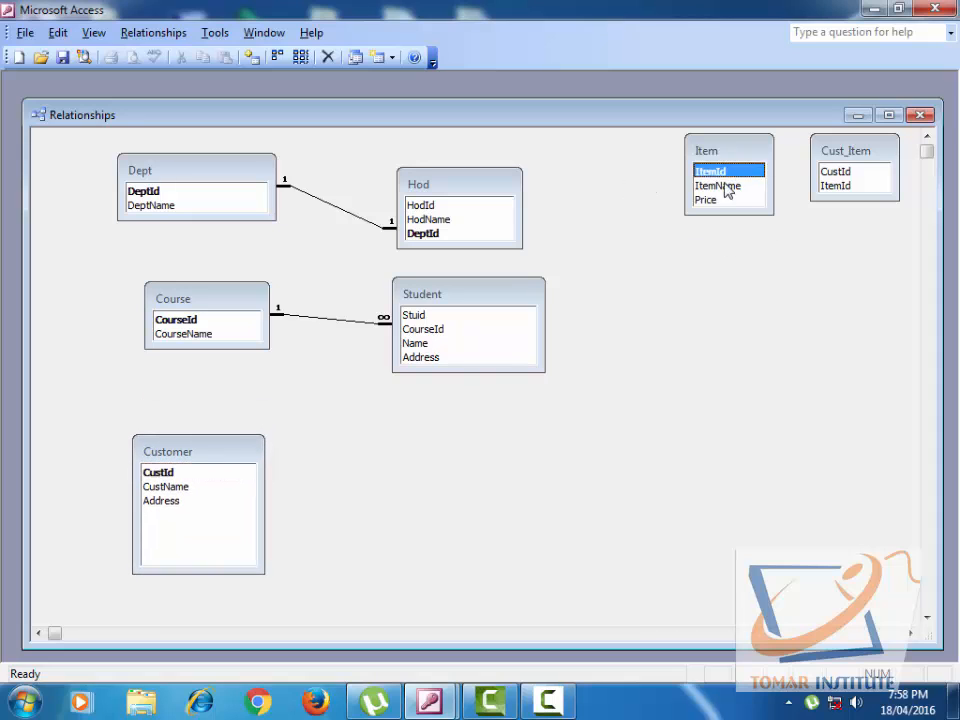
left_click_drag(724, 152, 484, 465)
left_click_drag(527, 524, 598, 577)
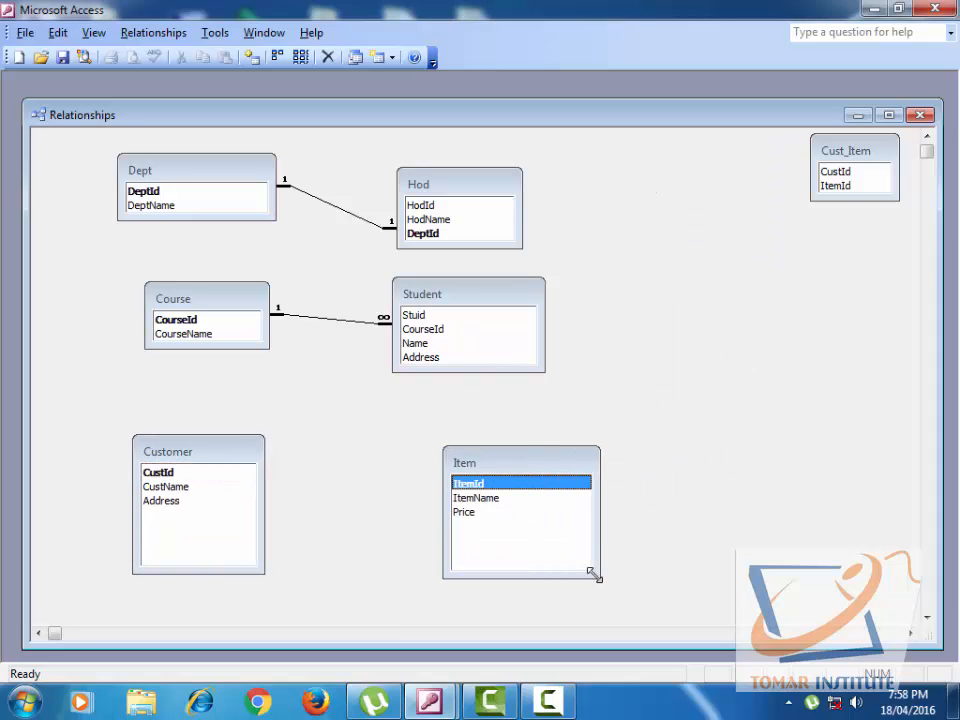
left_click_drag(851, 160, 343, 446)
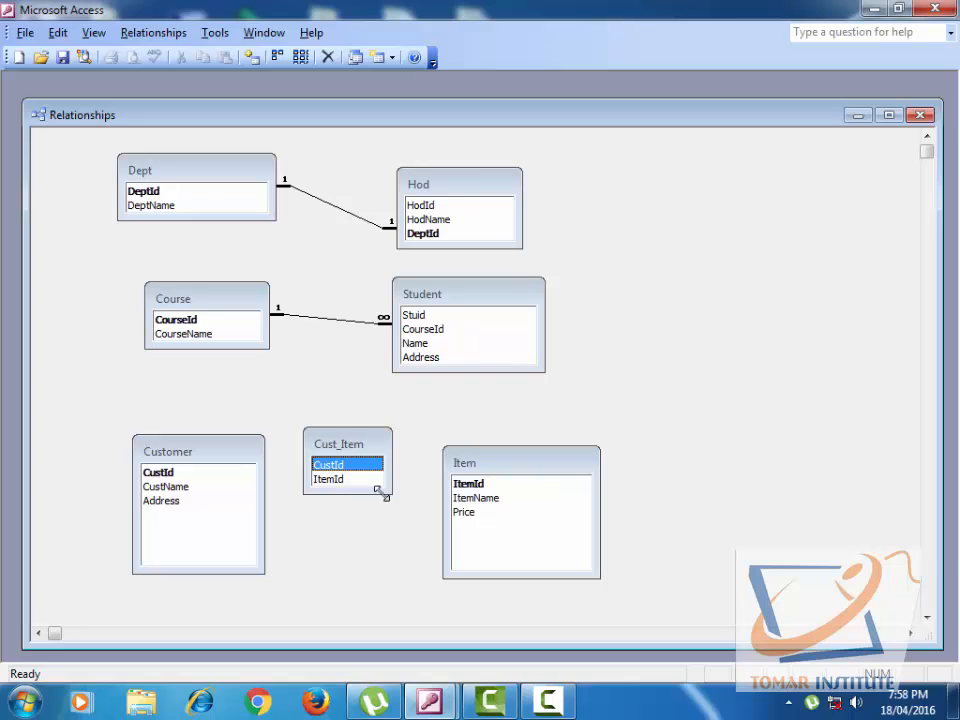
left_click_drag(386, 495, 401, 577)
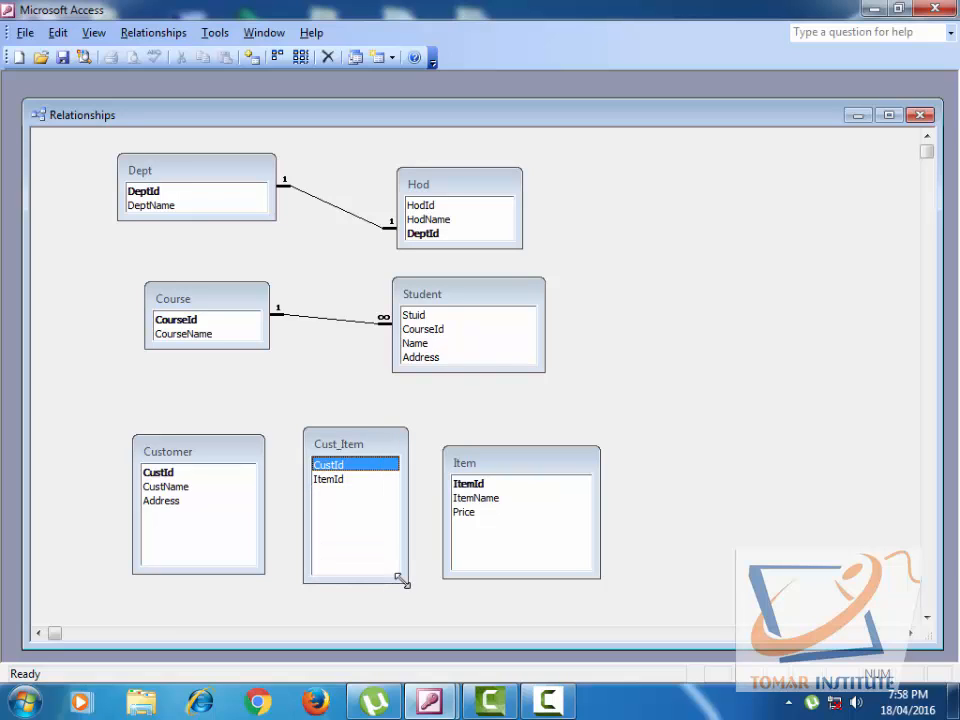
Step: Relate Customer to Cust_Item on CustId with referential integrity, cascade update and cascade delete enforced, and move the Customer box farther from Cust_Item
left_click(158, 474)
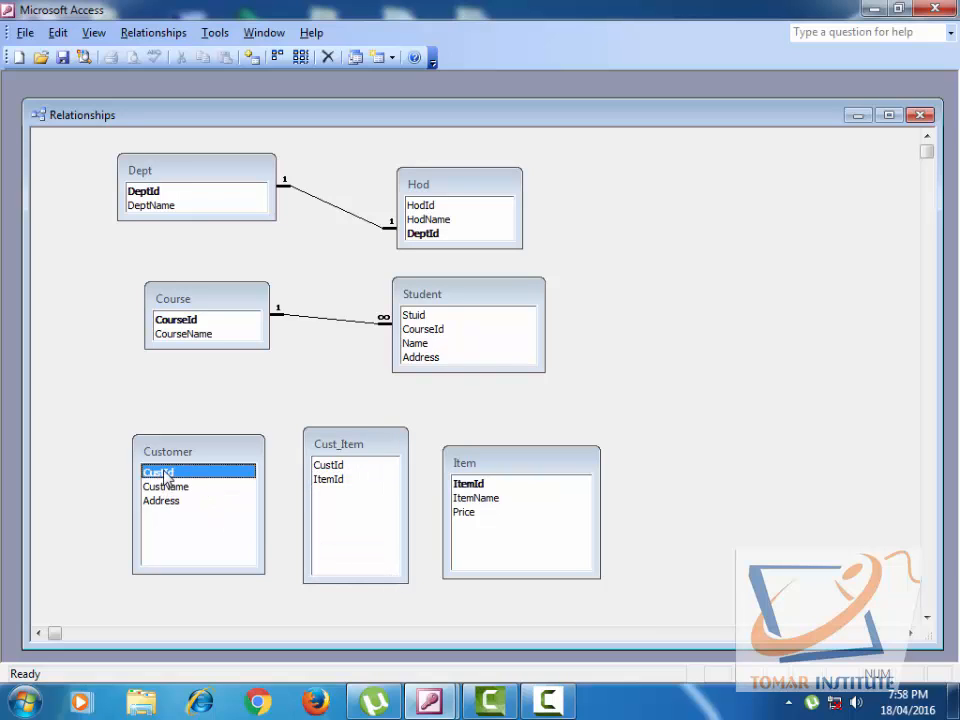
left_click_drag(165, 477, 327, 464)
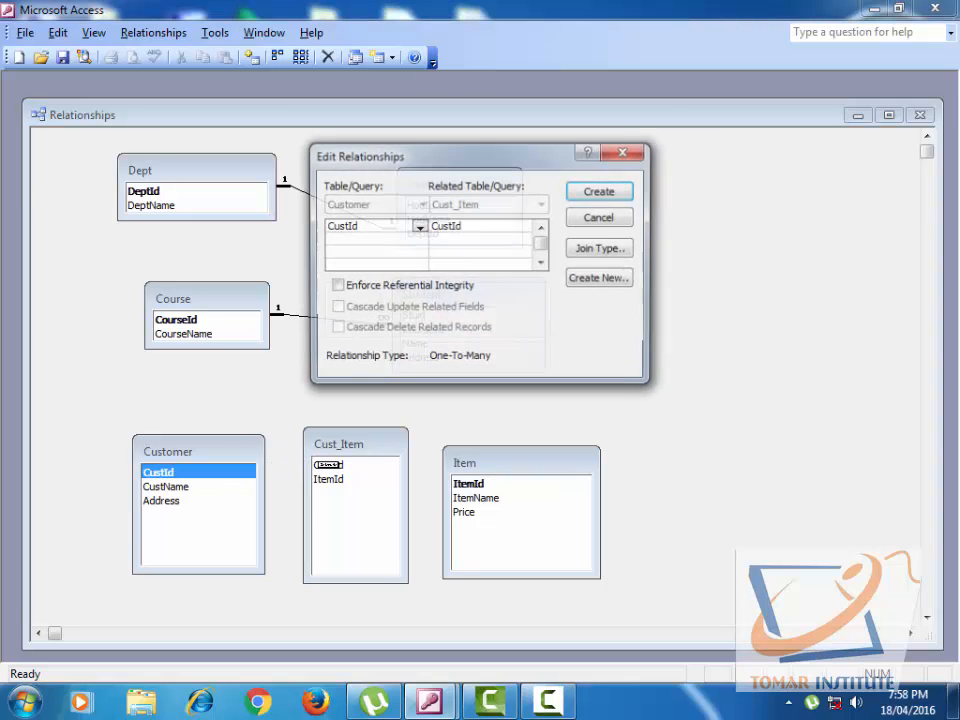
left_click(386, 287)
left_click(381, 309)
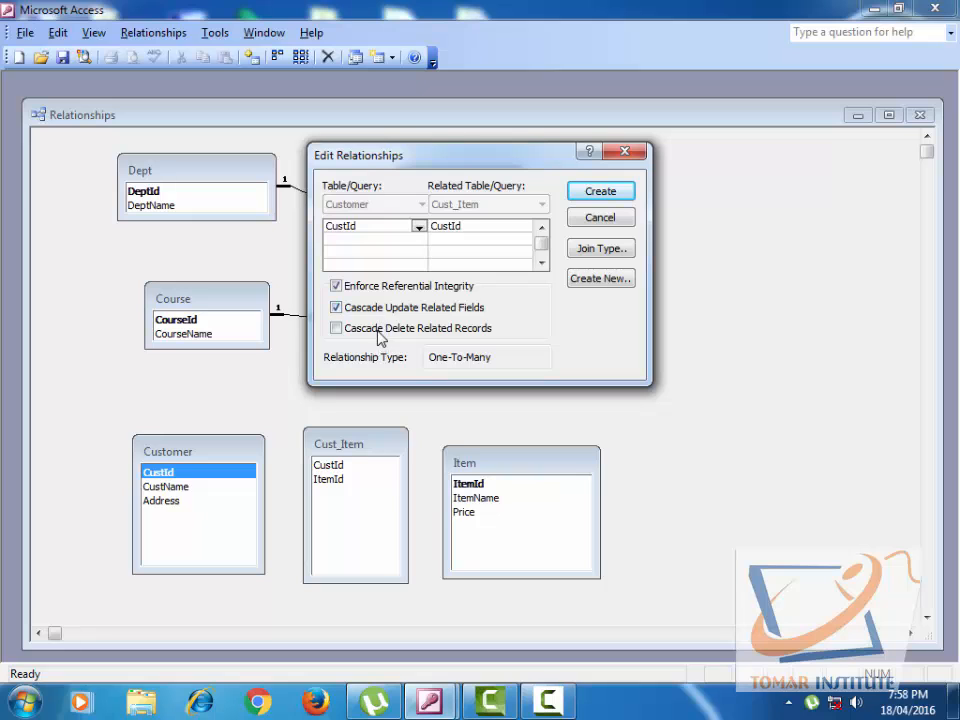
left_click(380, 330)
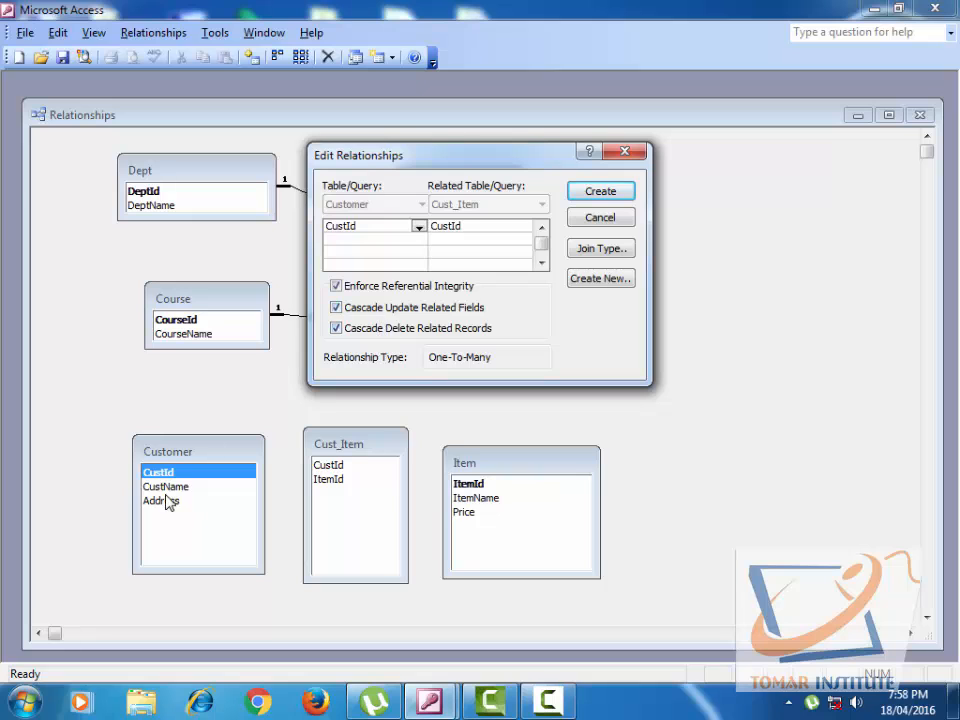
left_click(608, 193)
left_click_drag(216, 450, 165, 460)
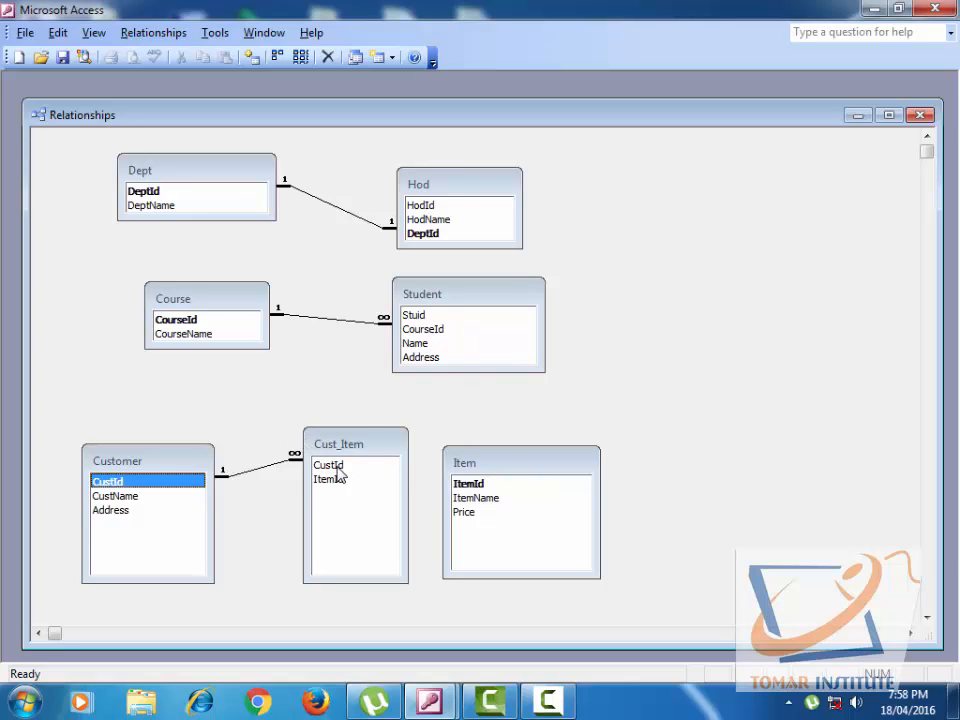
Step: Relate Item to Cust_Item on ItemId with referential integrity, cascade update and cascade delete enforced, and close the diagram with its layout saved
left_click_drag(501, 463, 336, 480)
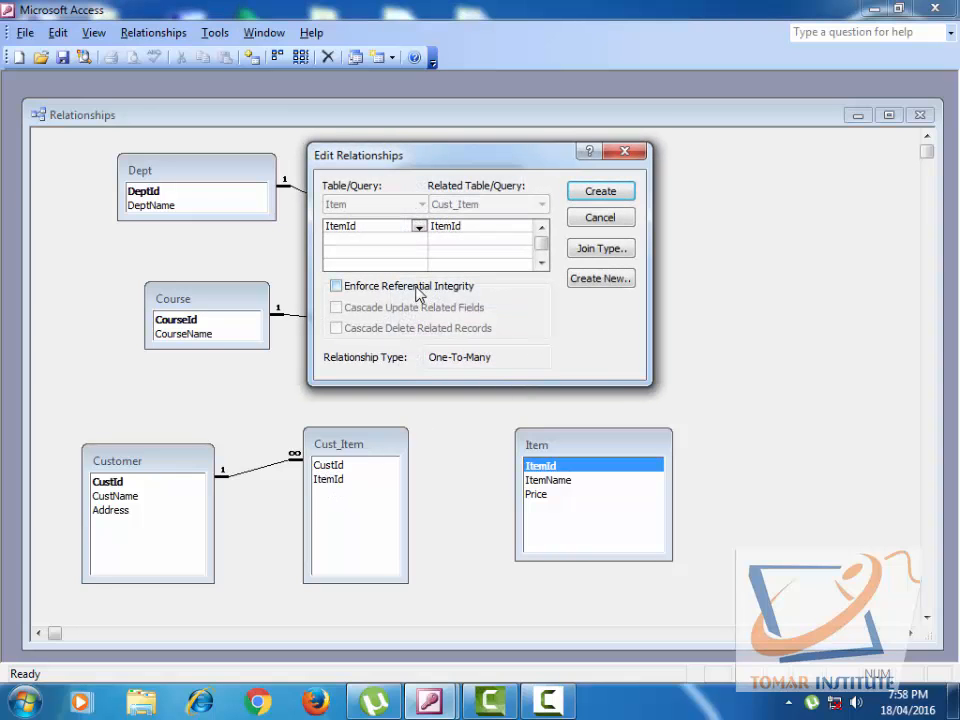
left_click(418, 287)
left_click(345, 308)
left_click(400, 329)
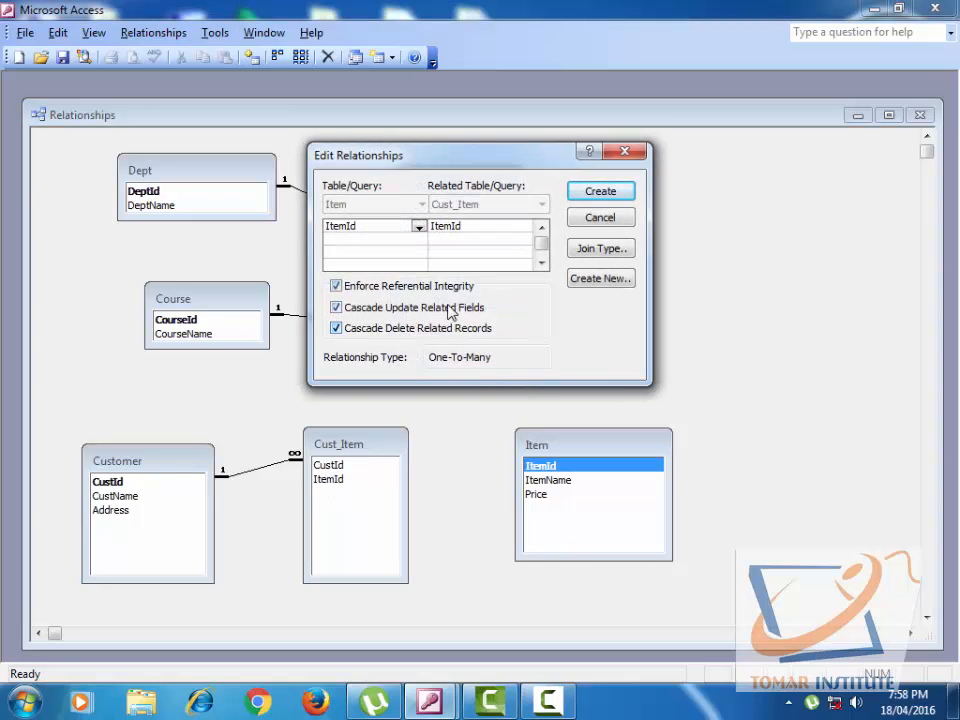
left_click(609, 197)
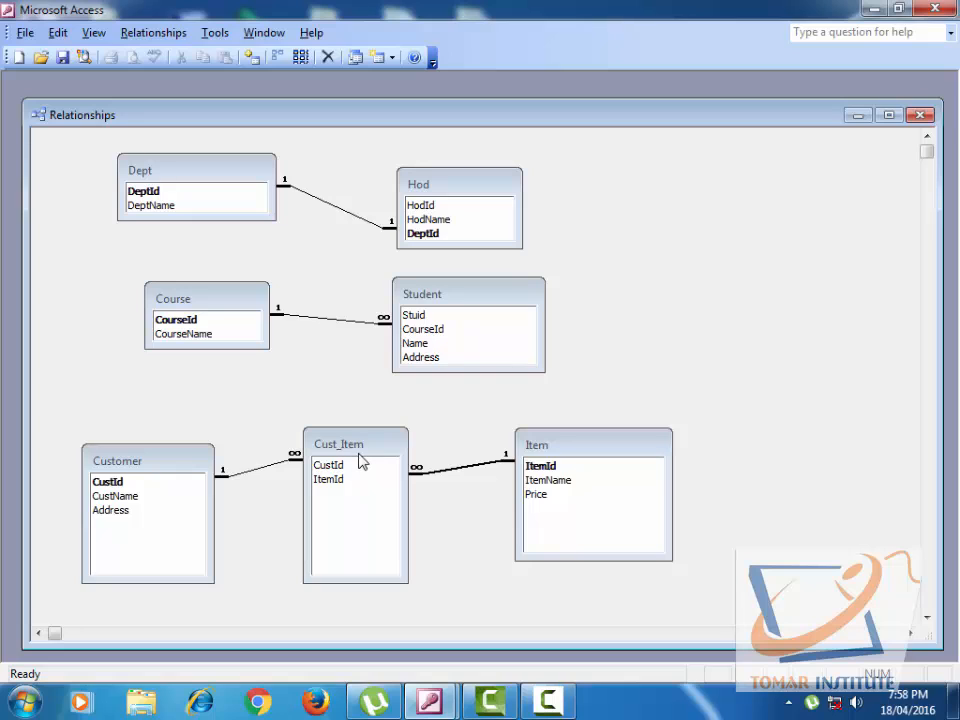
left_click(155, 482)
left_click(600, 465)
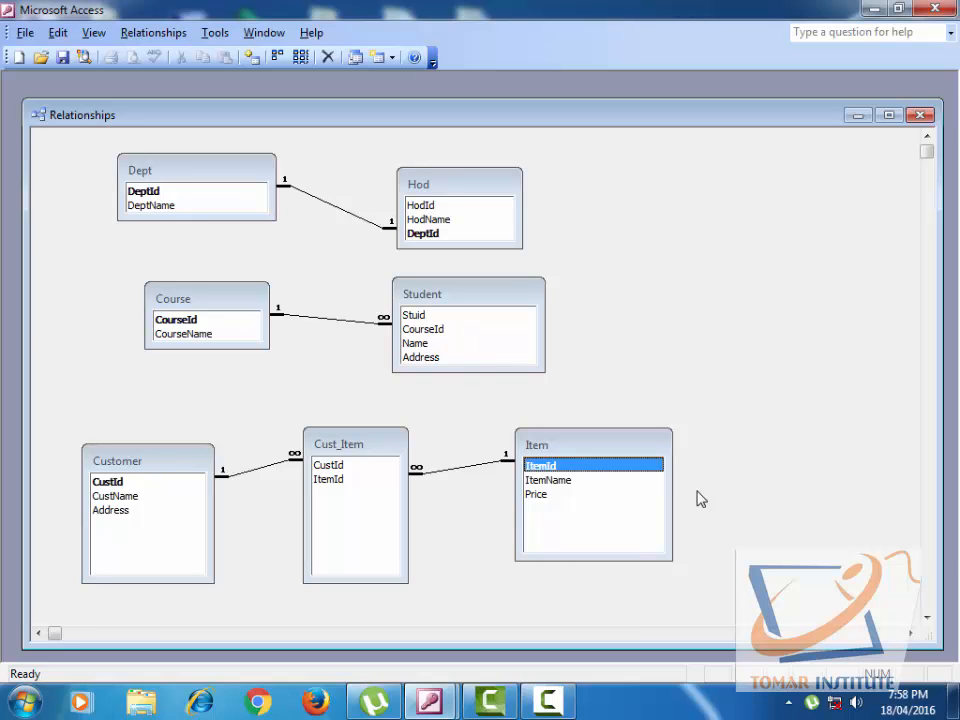
left_click(921, 116)
left_click(424, 396)
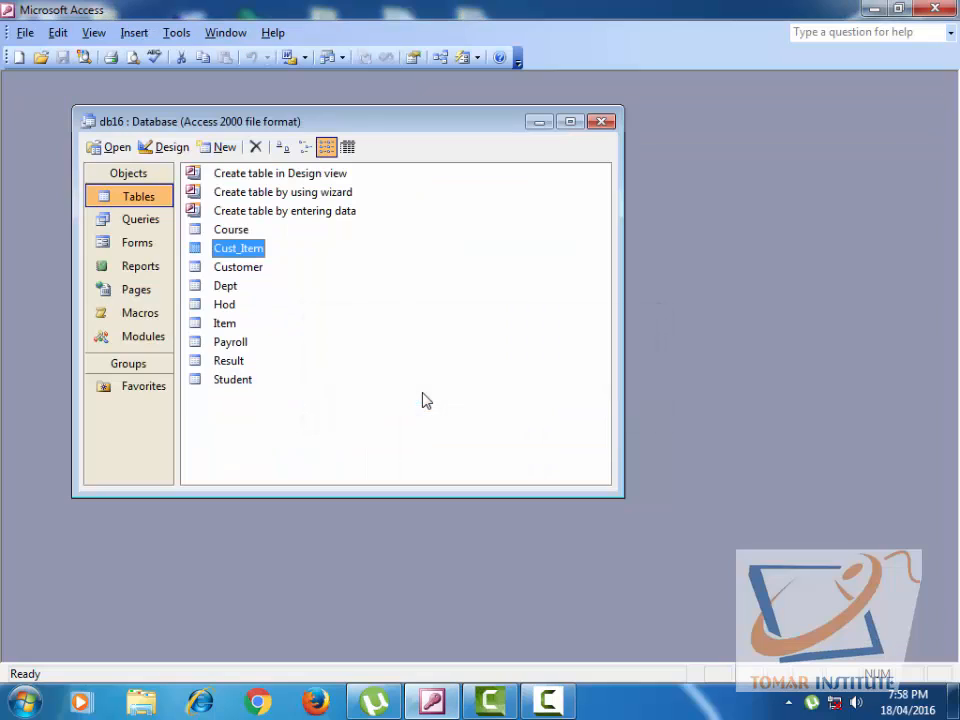
Step: Open the Customer records, expand and collapse the first customer's row to examine its related items, and close the table
double_click(250, 268)
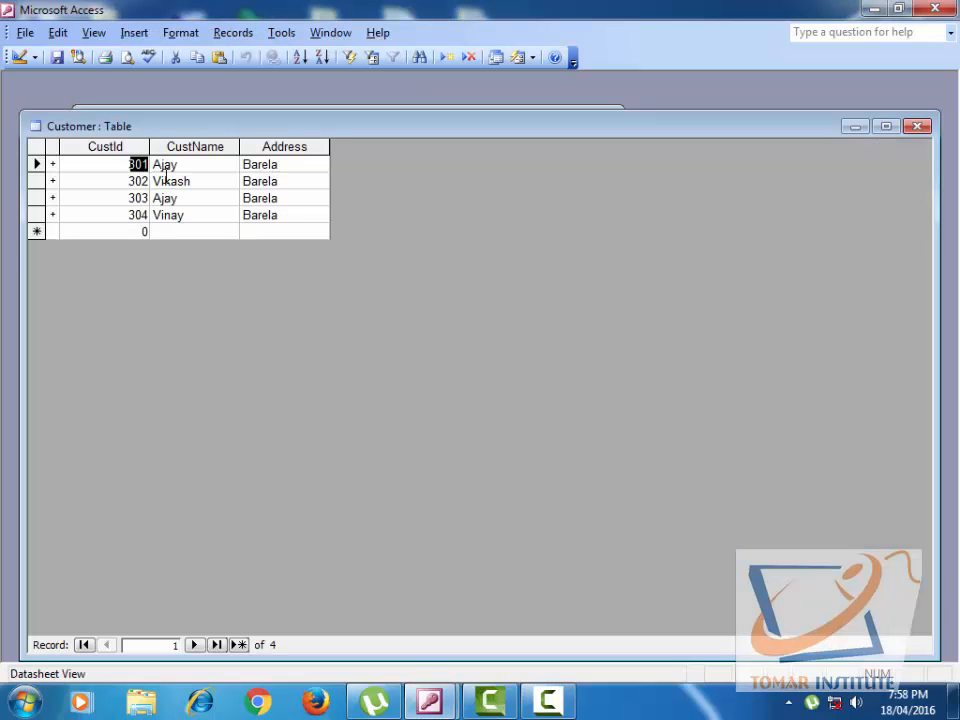
left_click(52, 164)
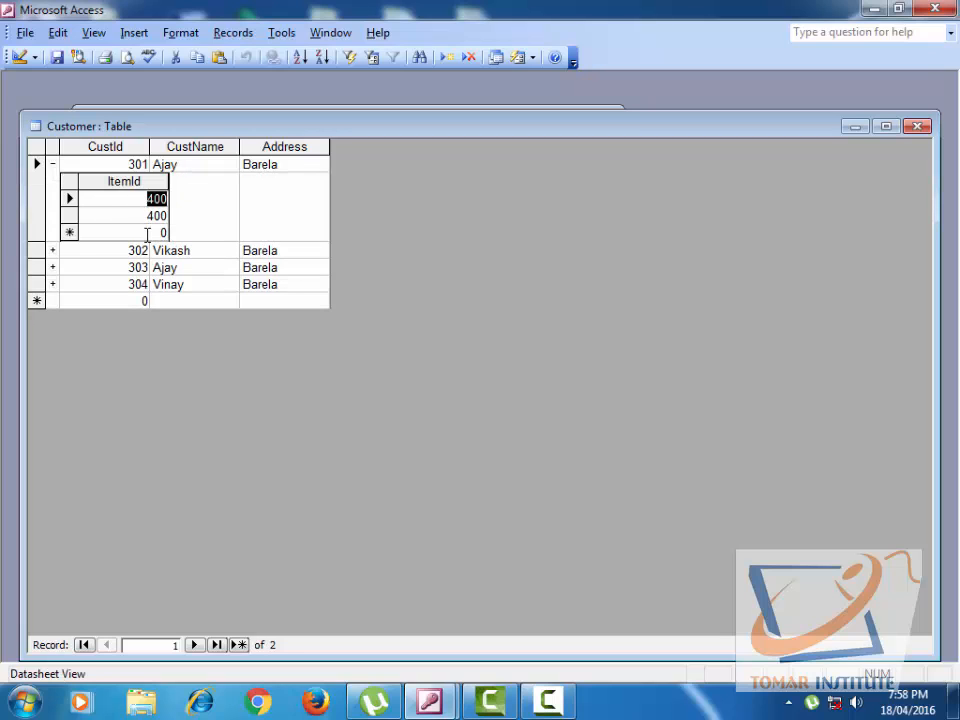
left_click(53, 166)
left_click(916, 126)
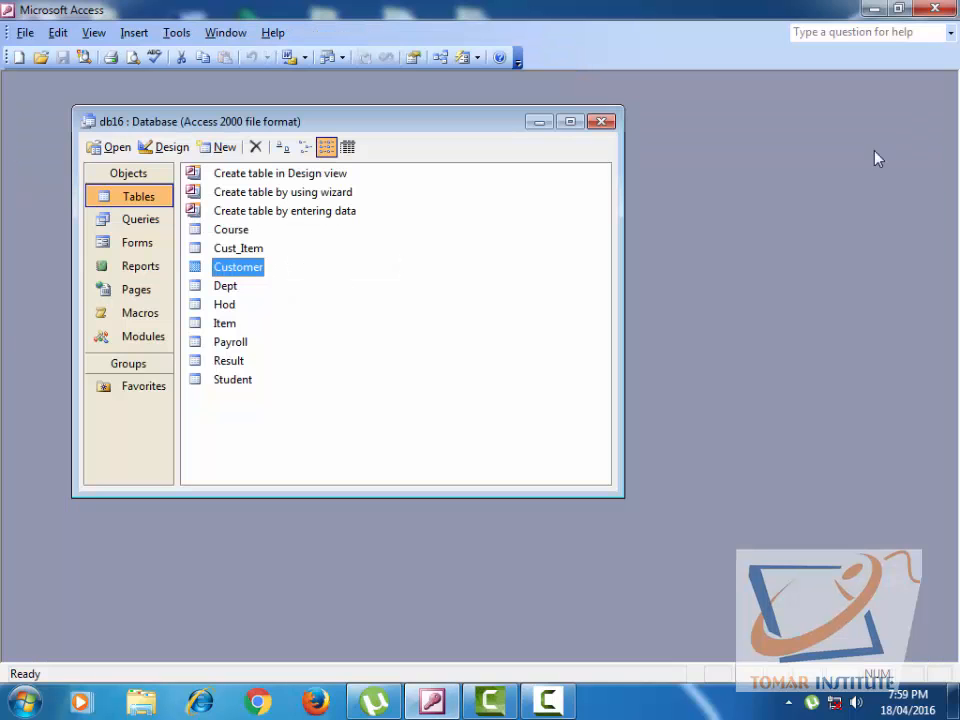
Step: Open the Item records, expand and collapse the Soap row to examine its related customers, and close the table
double_click(224, 324)
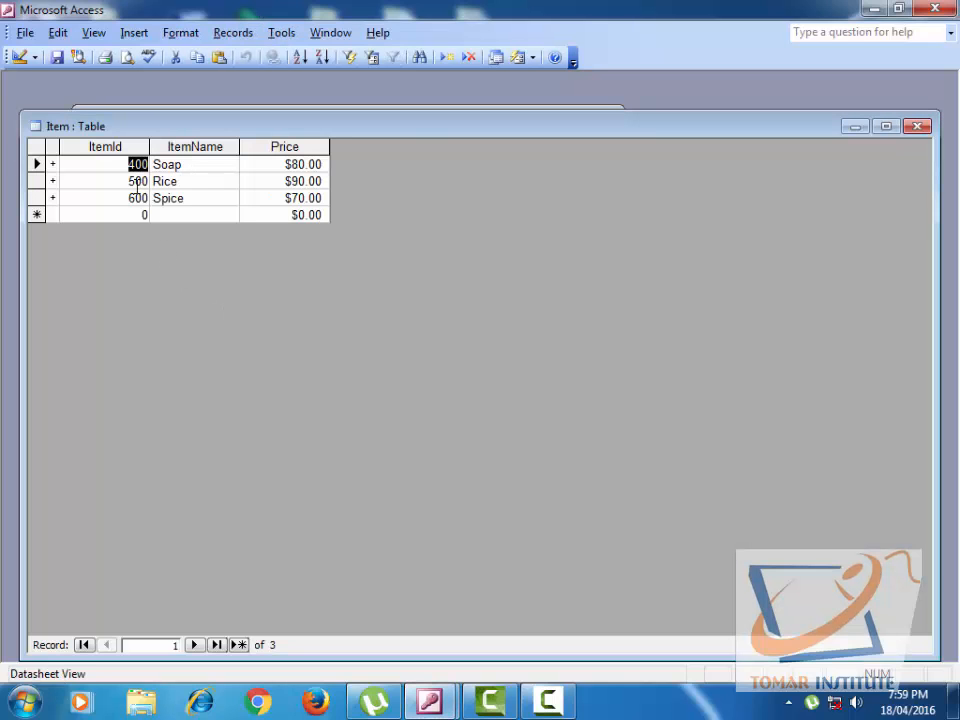
left_click(54, 166)
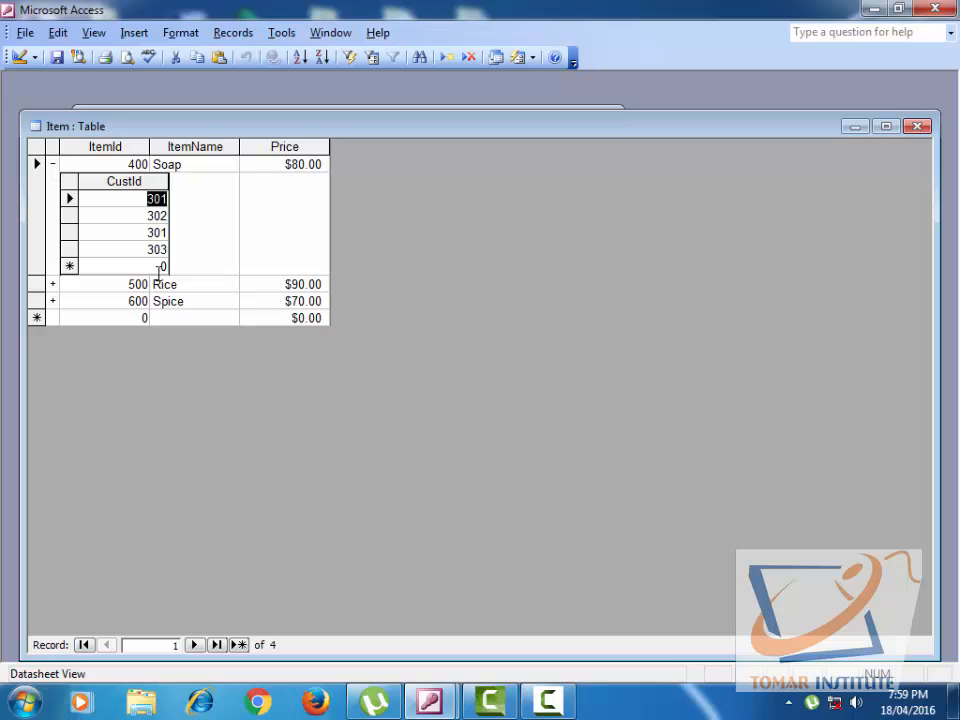
left_click(52, 164)
left_click(917, 126)
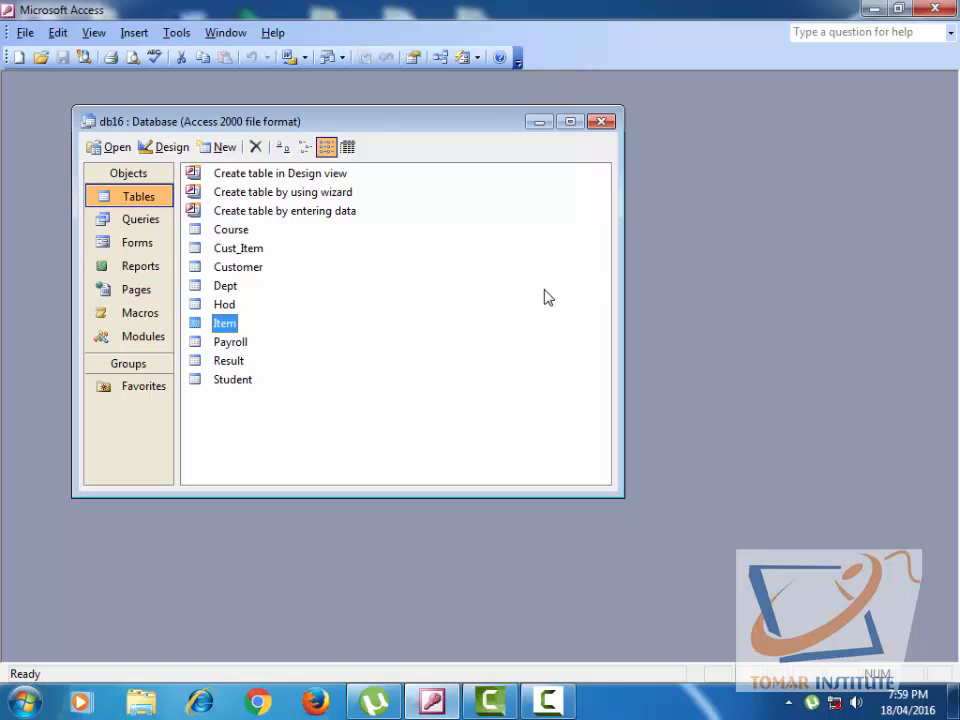